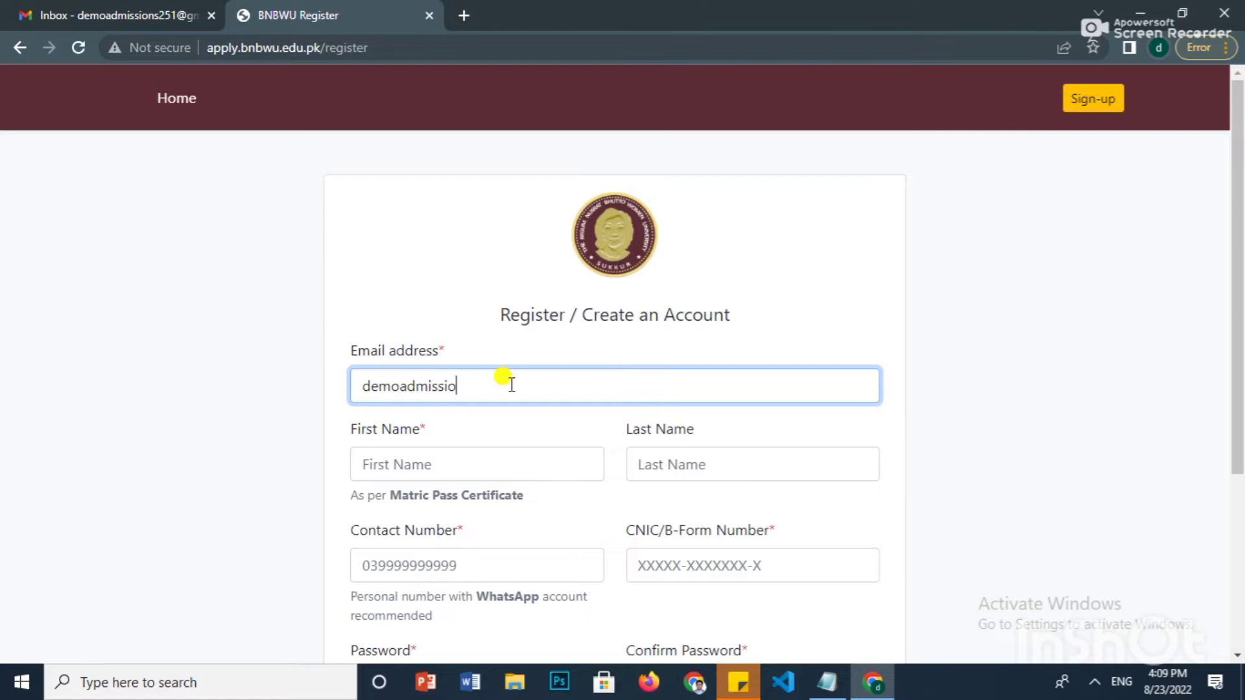
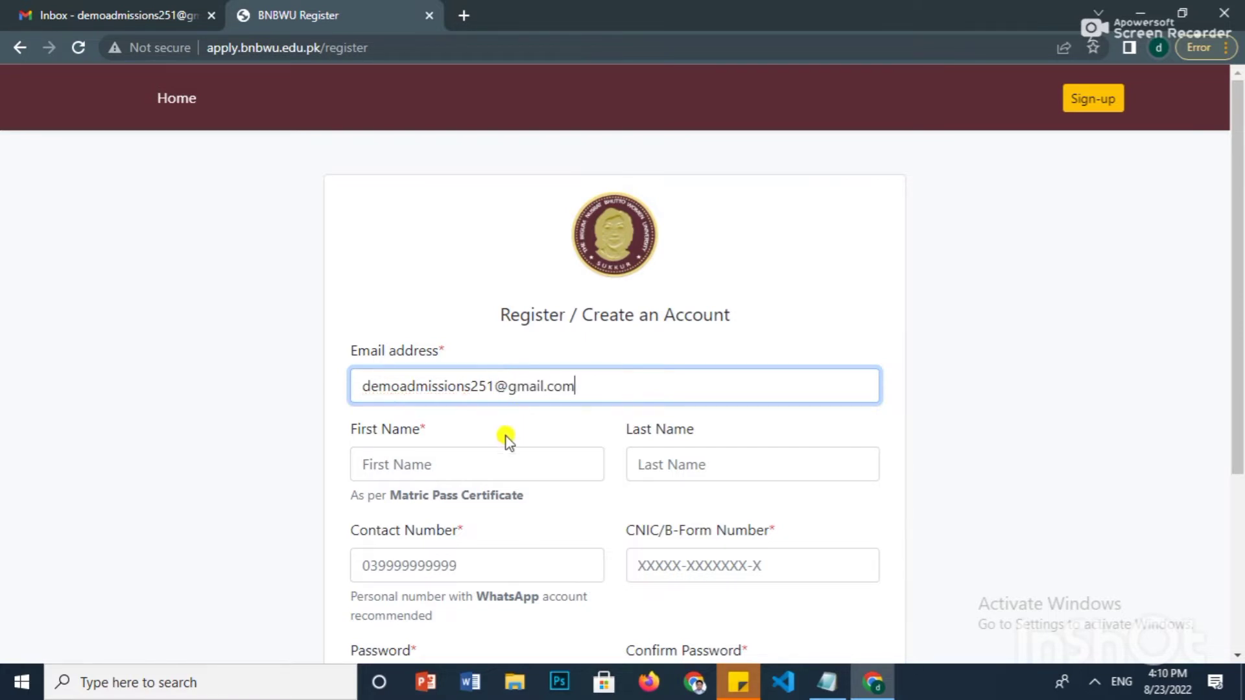
- Enter the applicant's e-mail address in the registration form's Email address field
left_click(482, 462)
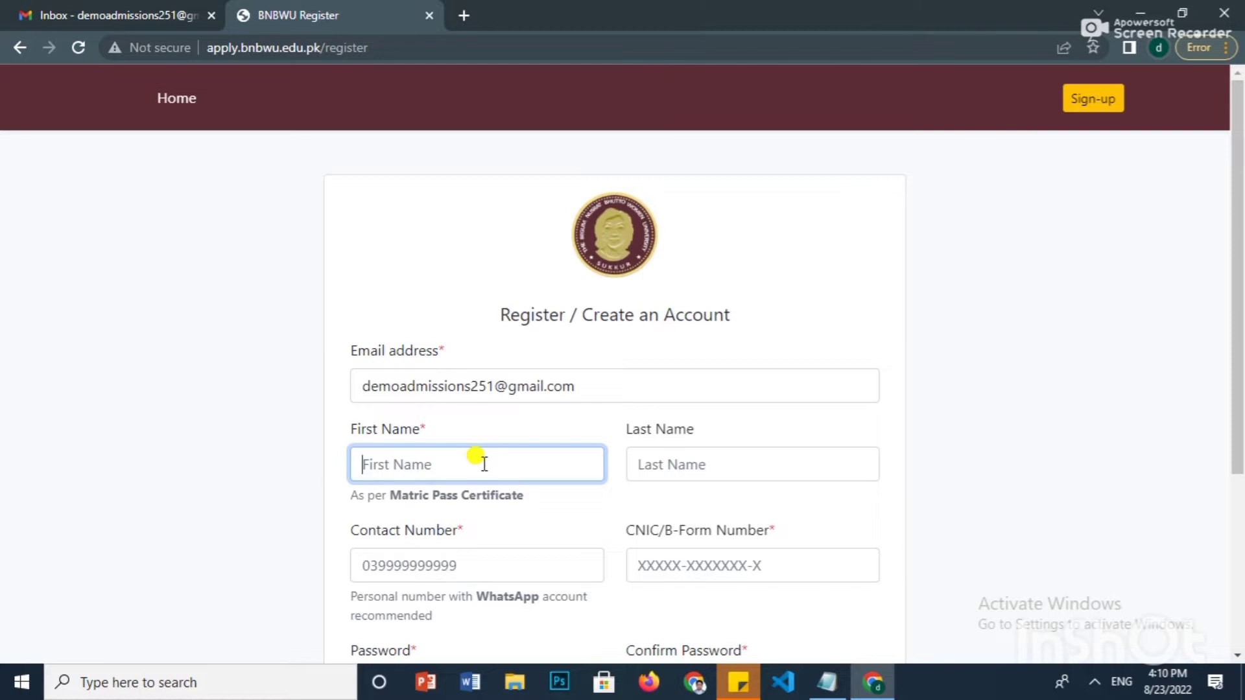
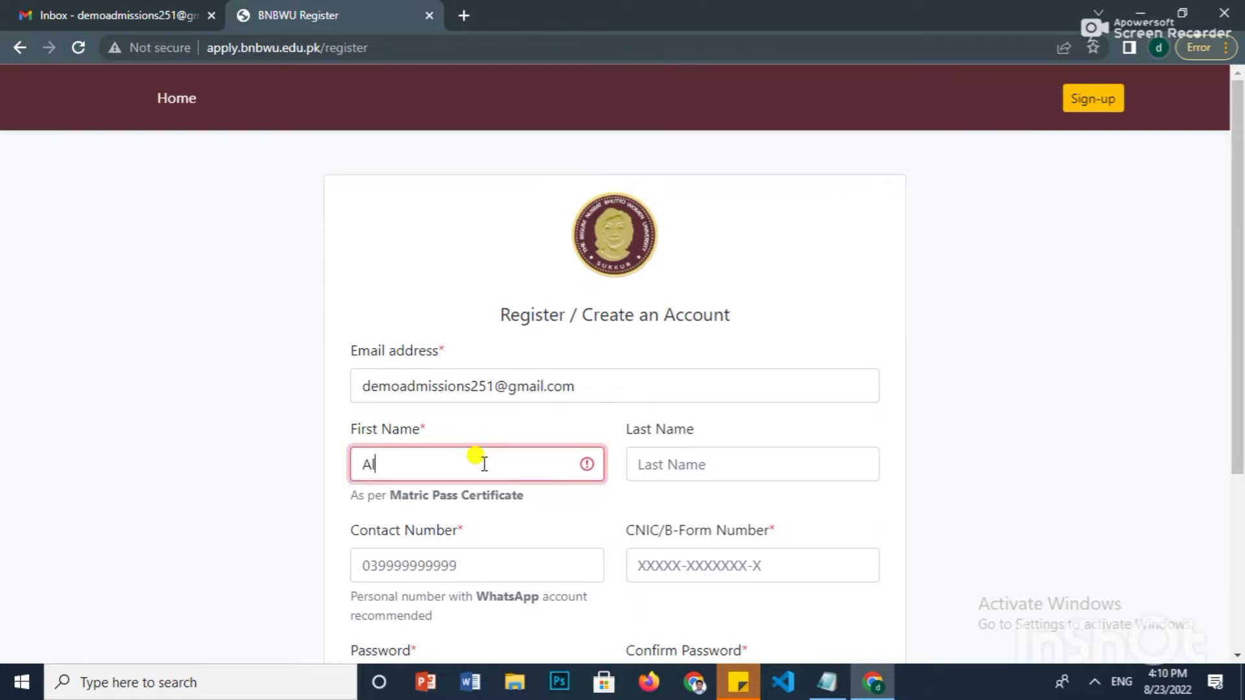
- Fill First Name, Contact Number and CNIC/B-Form Number with the applicant's details
left_click(431, 554)
type("03")
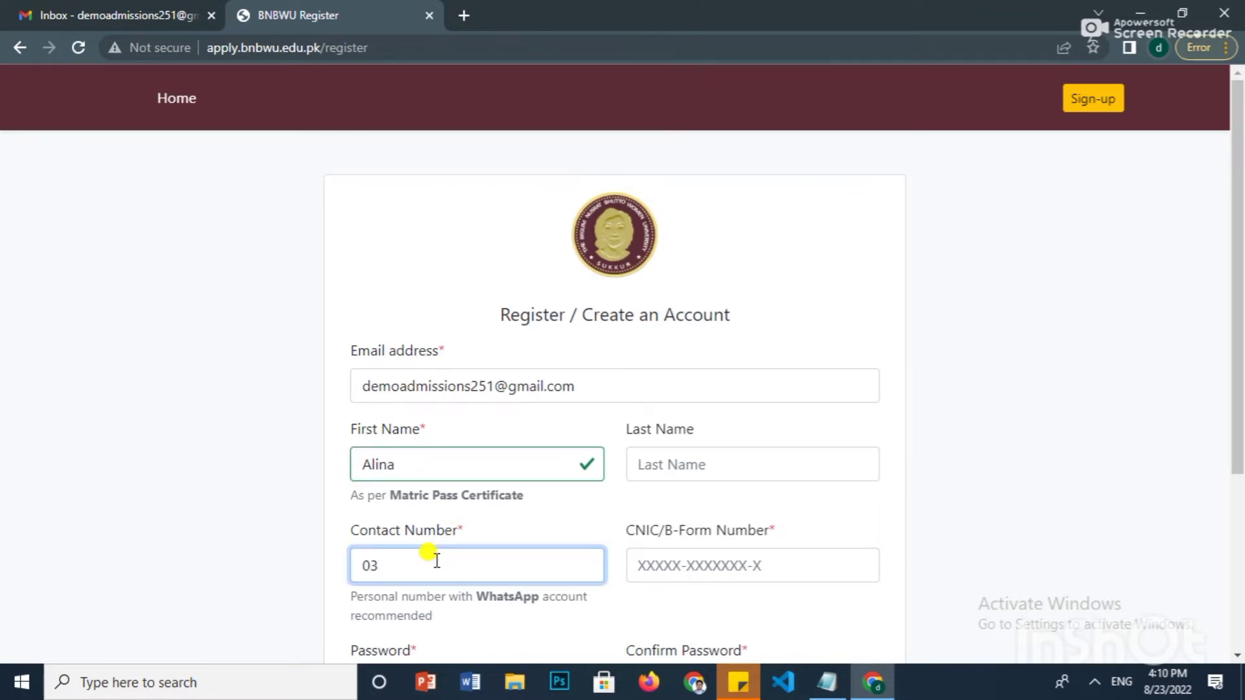
type("000")
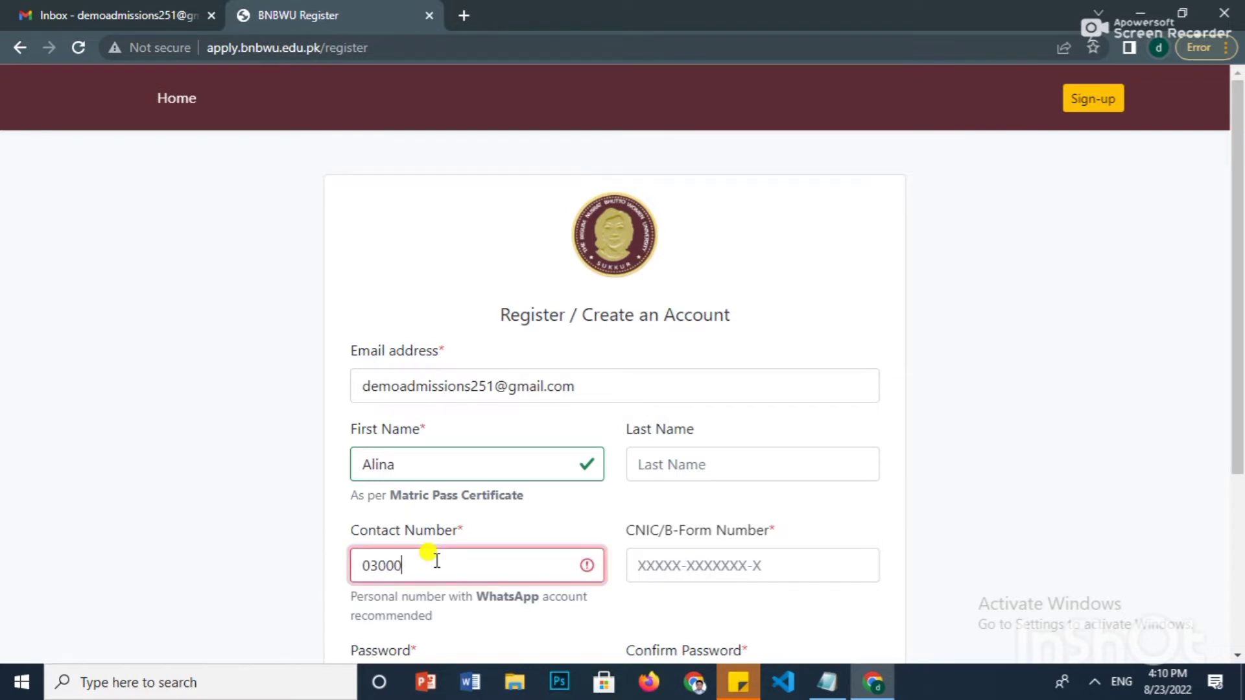
type("000000")
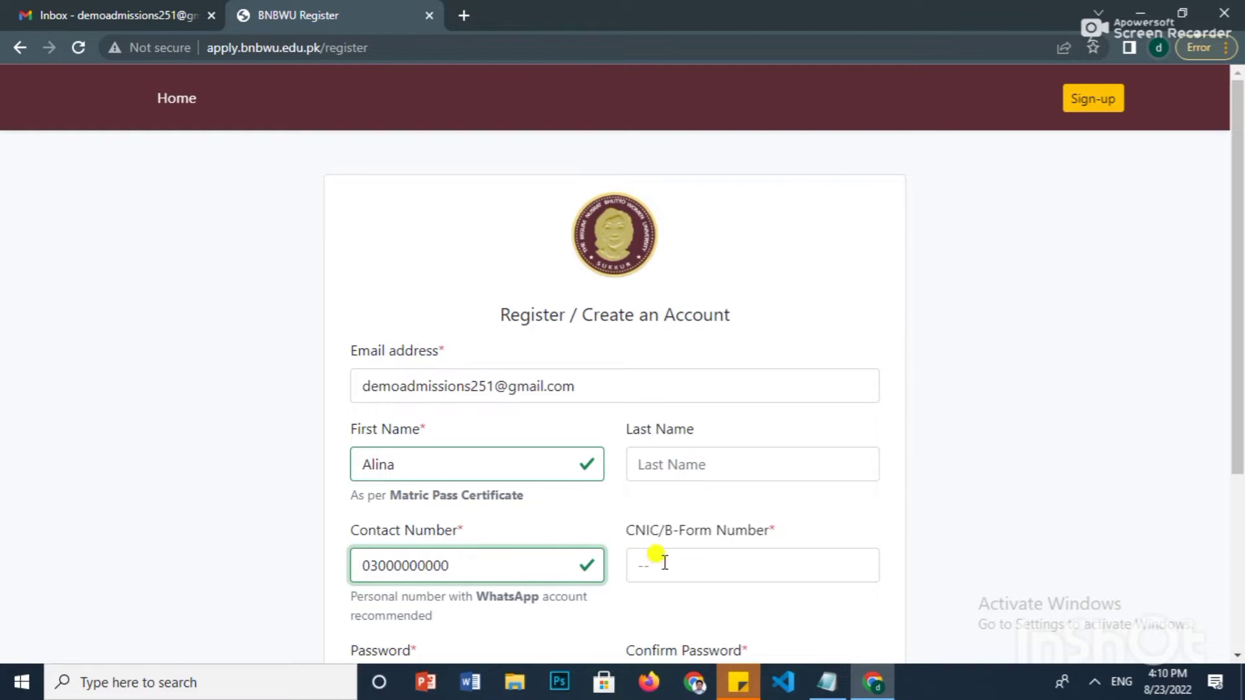
left_click(638, 569)
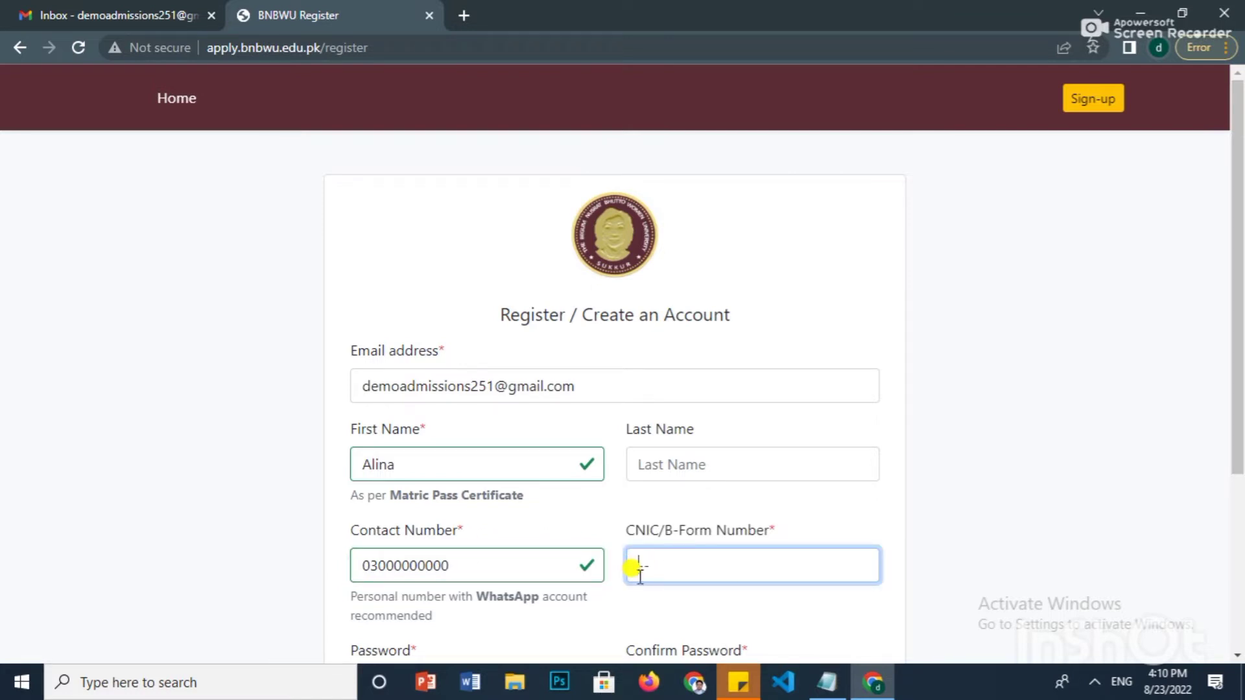
type("00000-0")
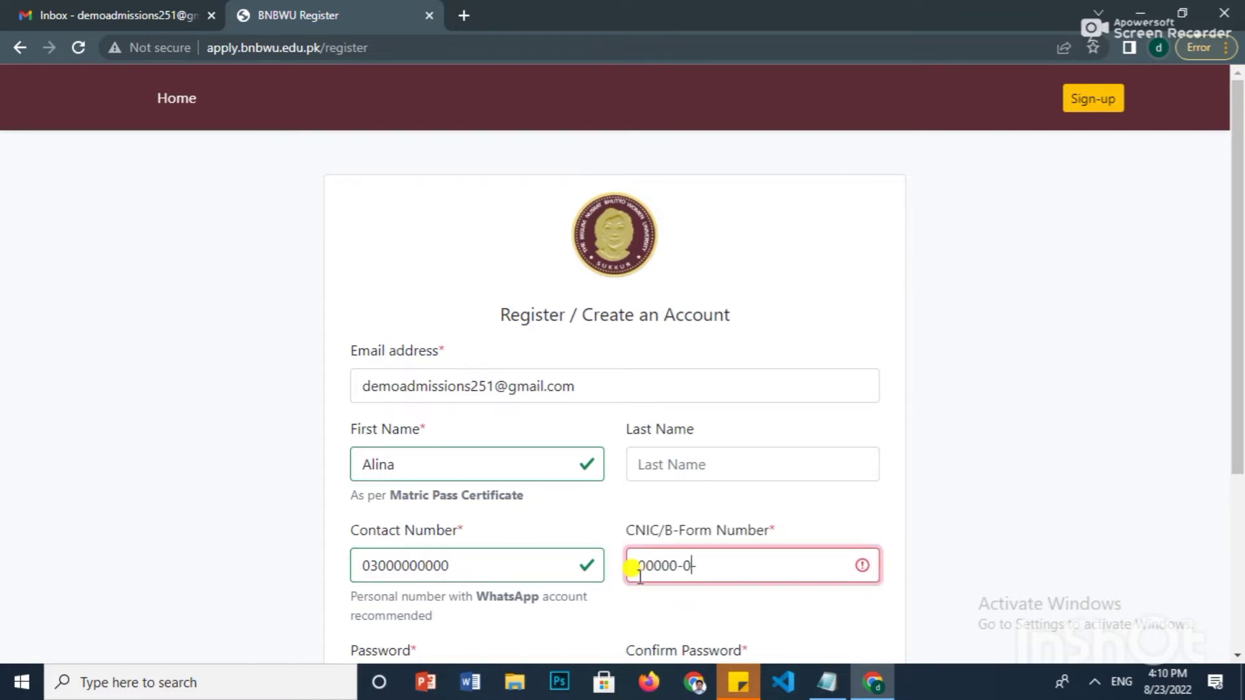
type("000000-0")
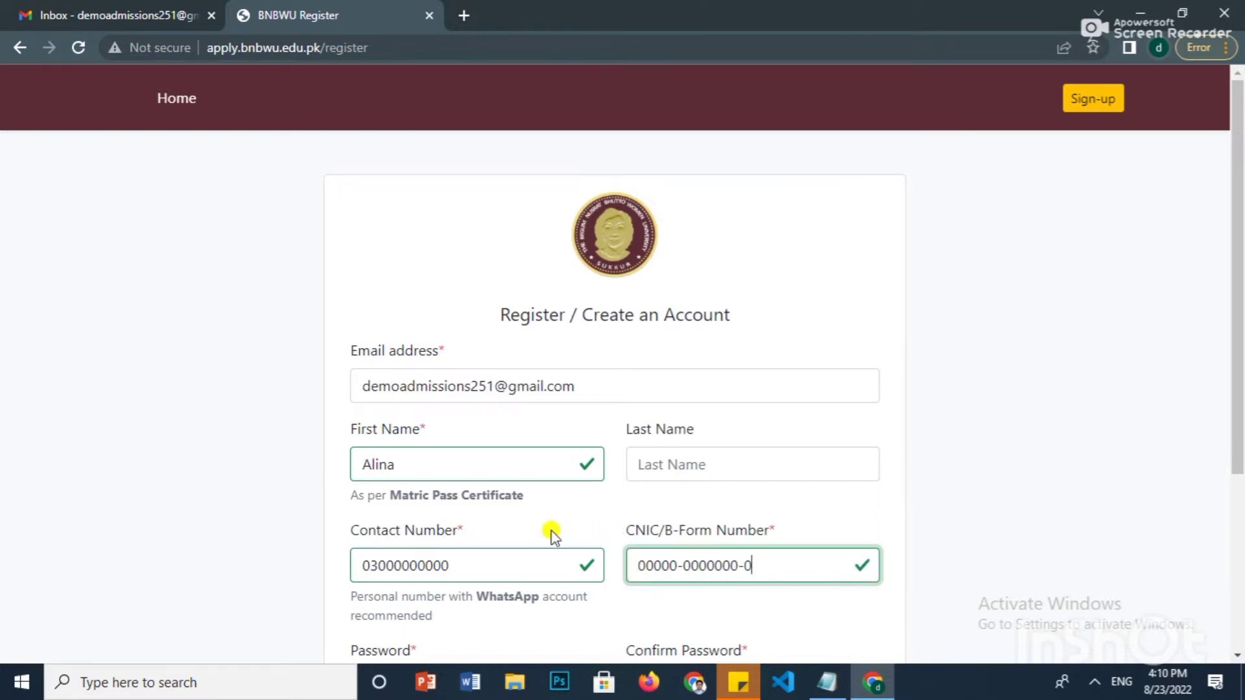
scroll(552, 535, "down", 1)
scroll(552, 536, "down", 1)
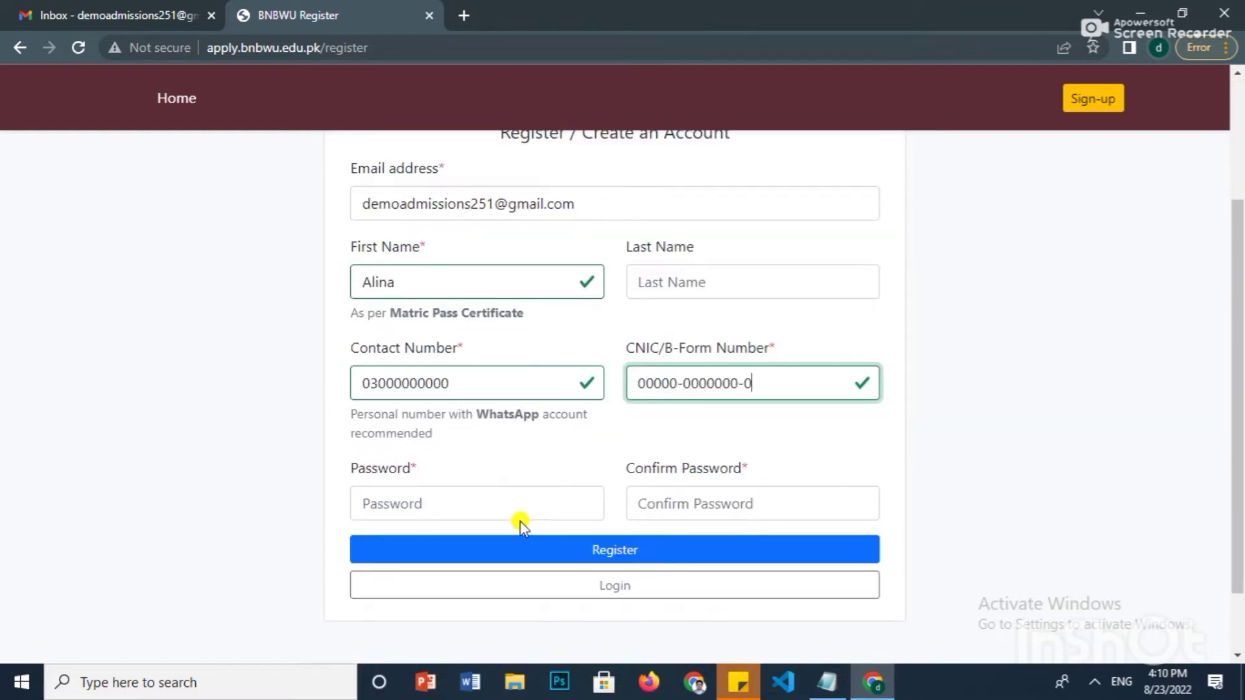
- Enter a short account password and its confirmation, then submit the registration with Register
left_click(475, 504)
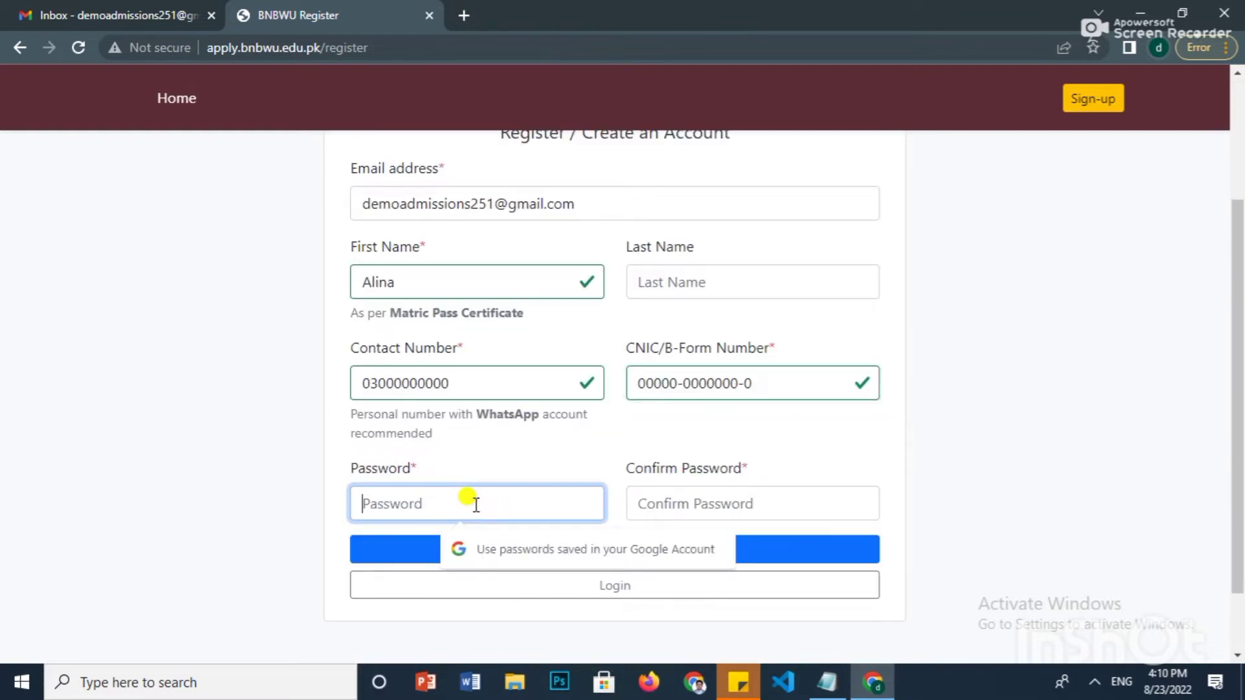
type("12")
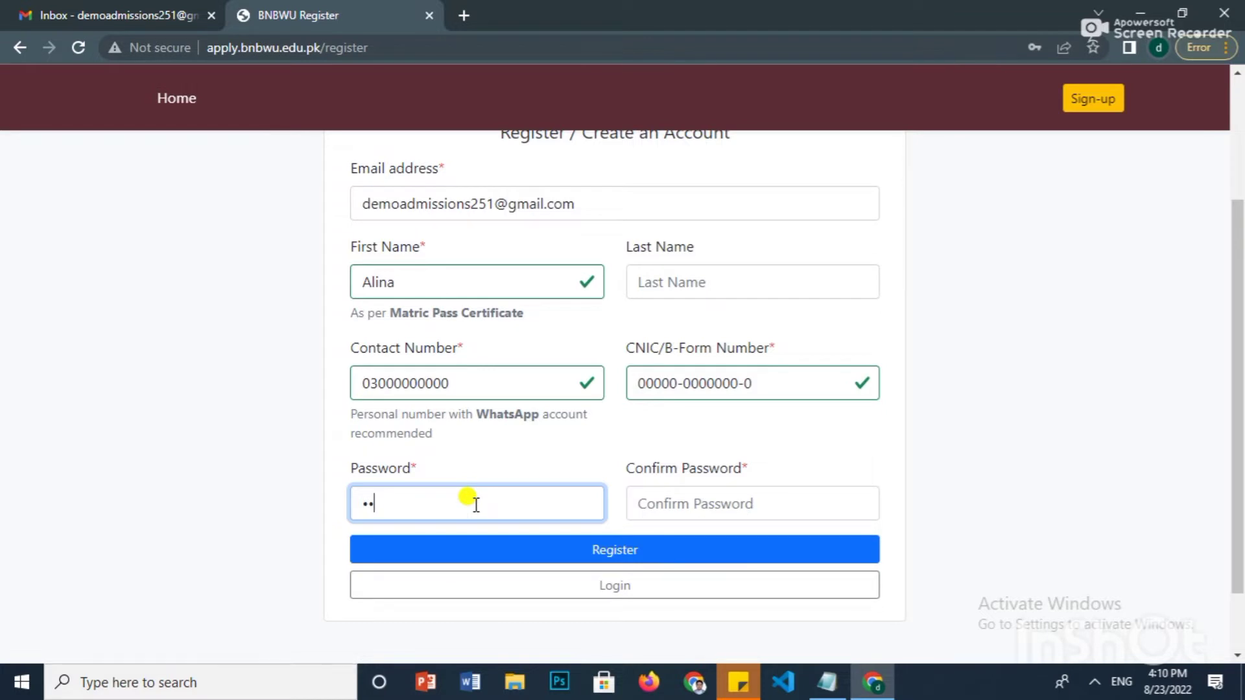
type("34")
left_click(489, 550)
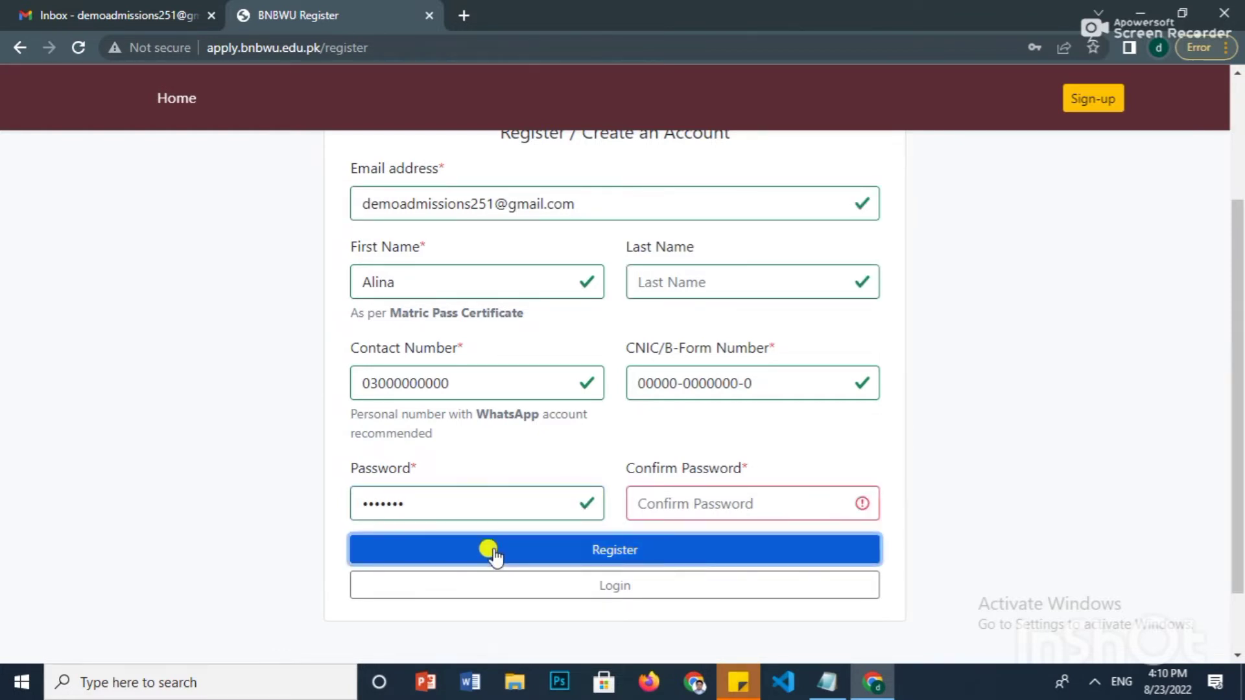
scroll(658, 503, "up", 3)
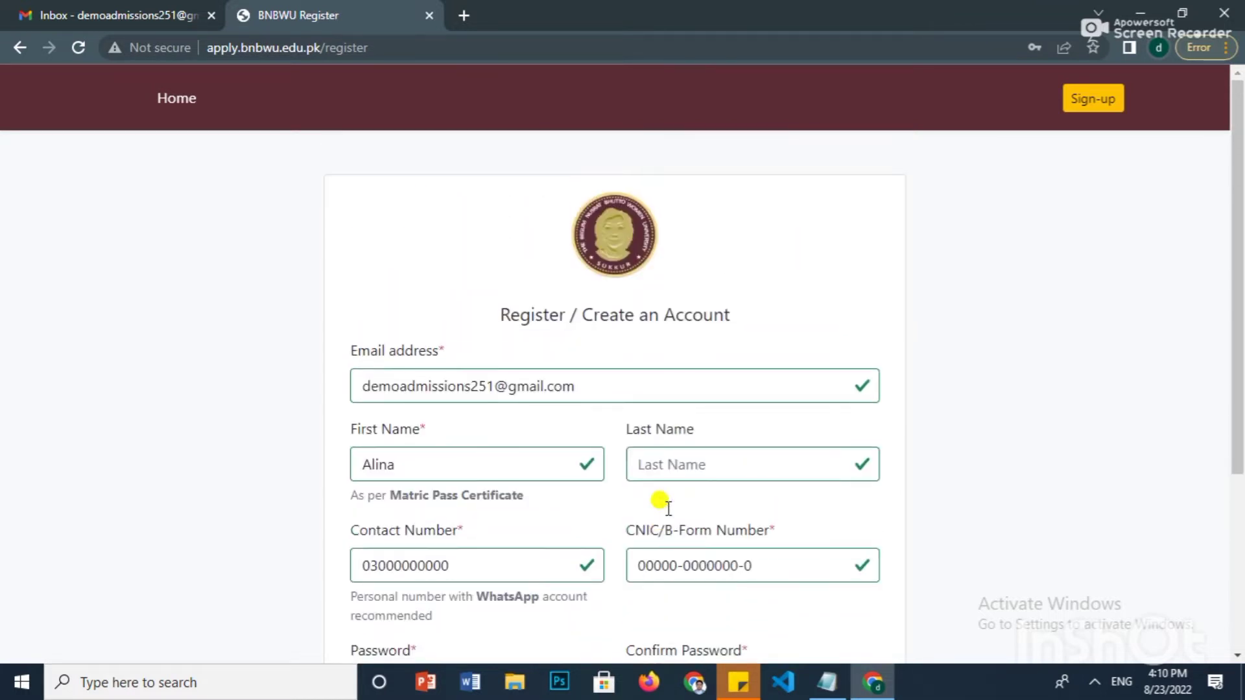
scroll(661, 500, "down", 3)
left_click(668, 507)
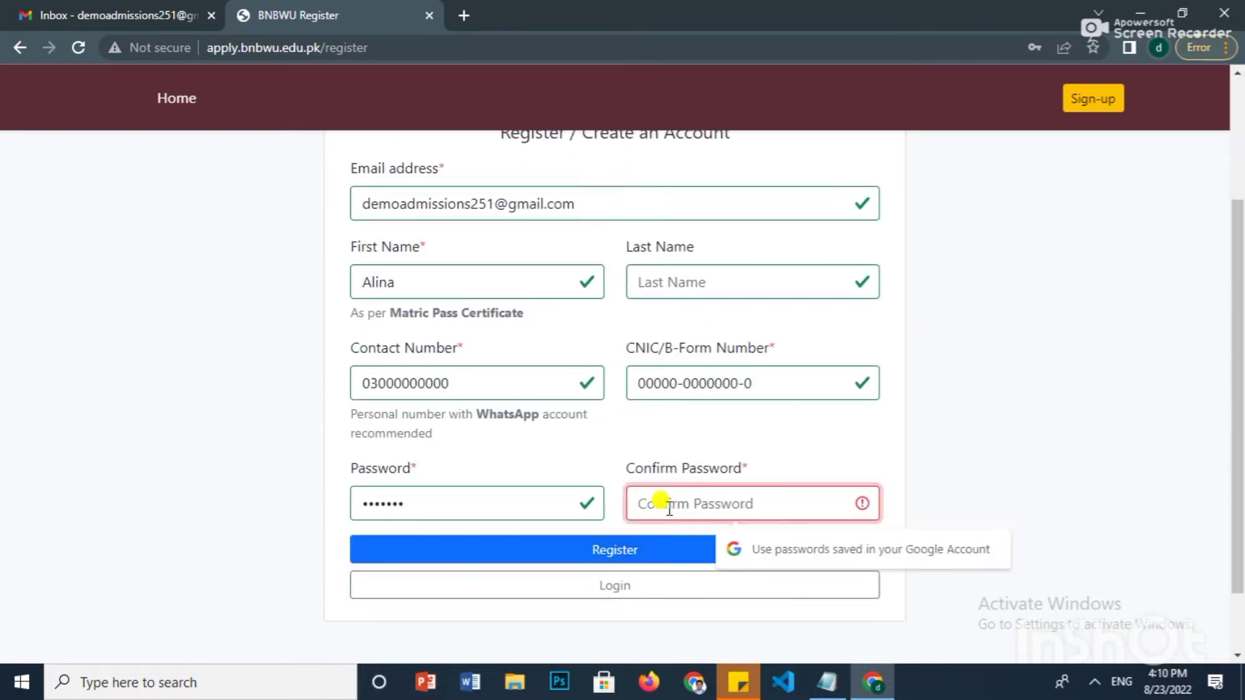
type("••")
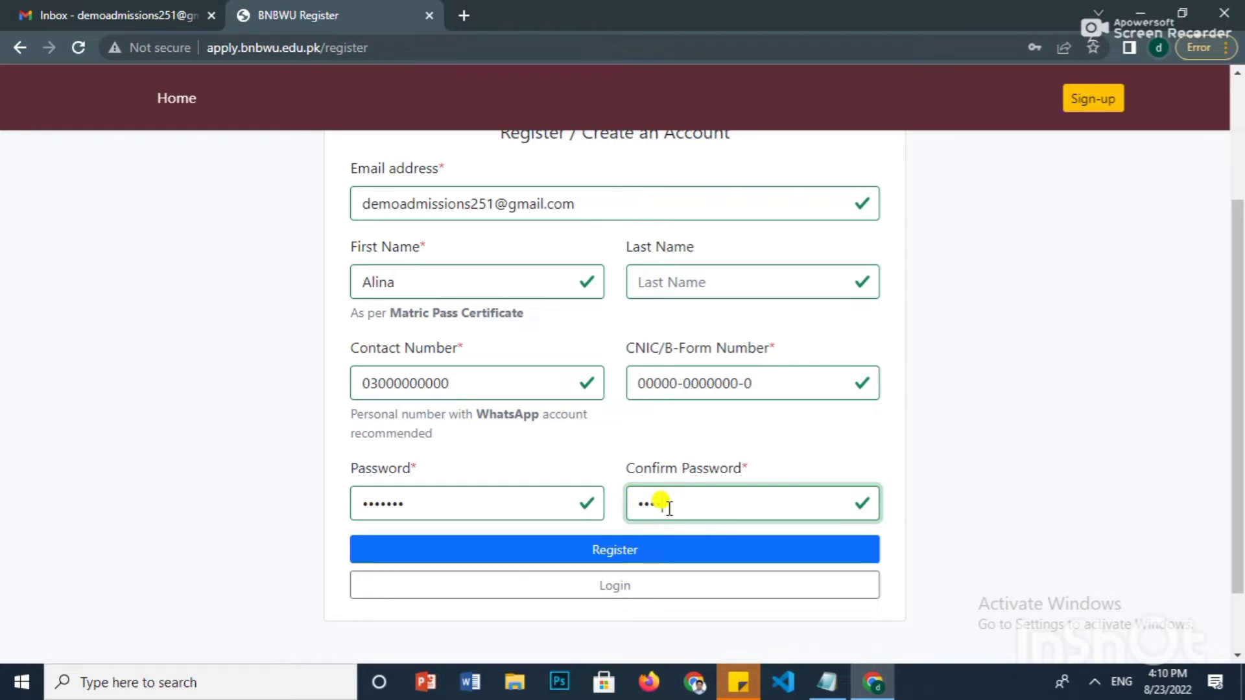
type("•••••")
left_click(658, 550)
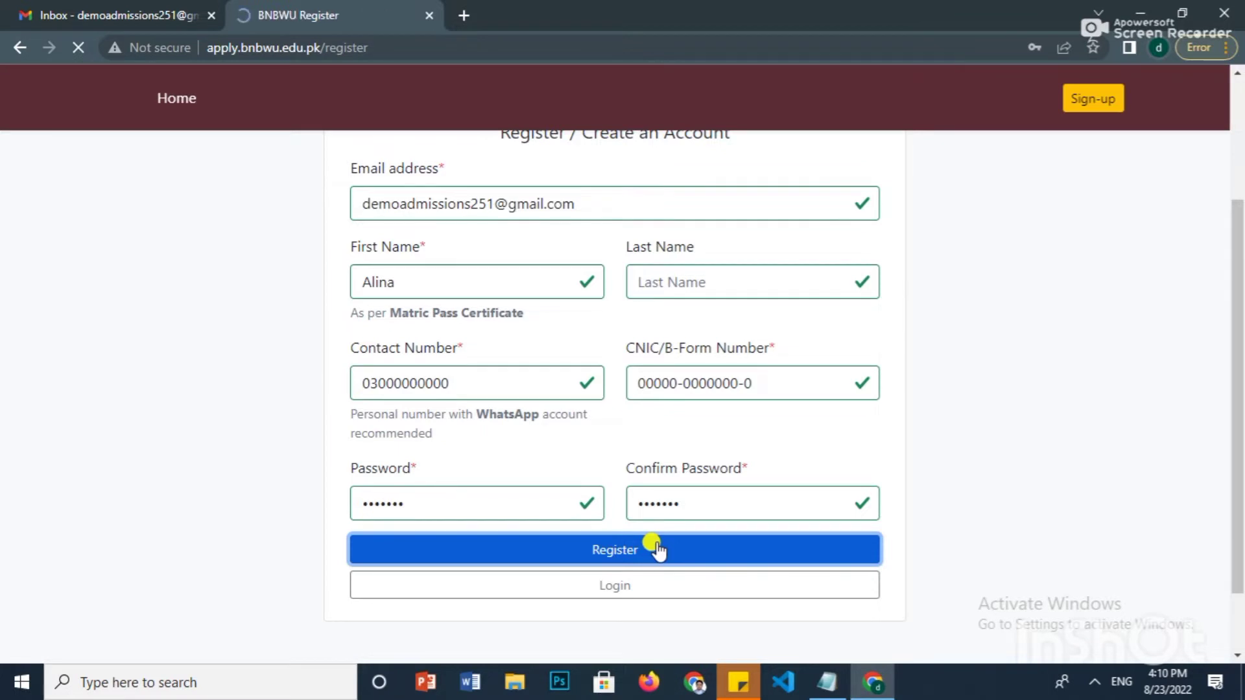
- Find and highlight the password-length error message on the registration form
scroll(655, 548, "down", 4)
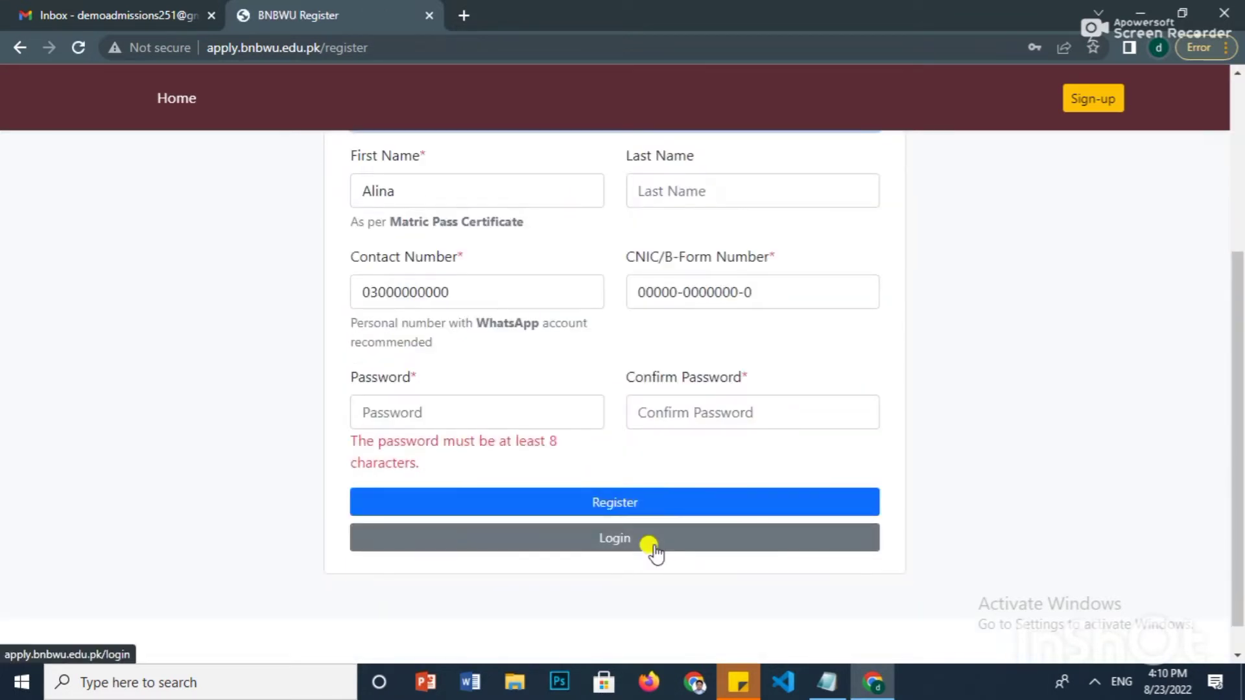
scroll(655, 549, "up", 3)
scroll(654, 550, "down", 3)
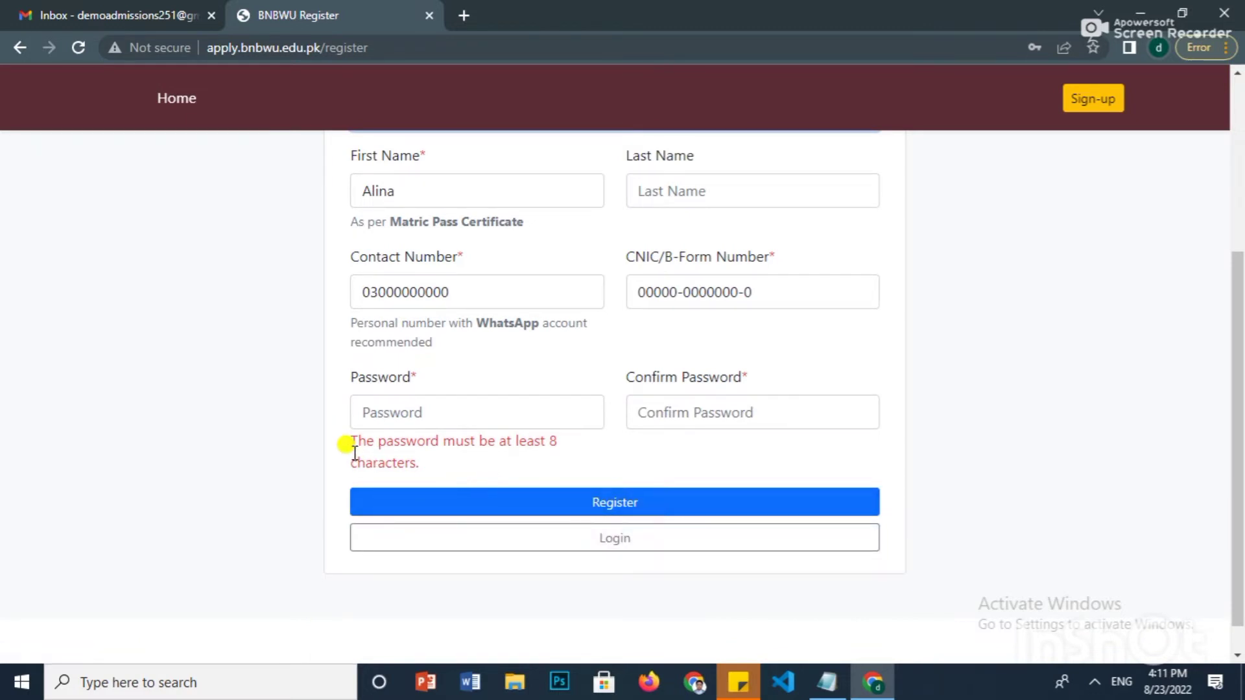
left_click_drag(350, 442, 437, 465)
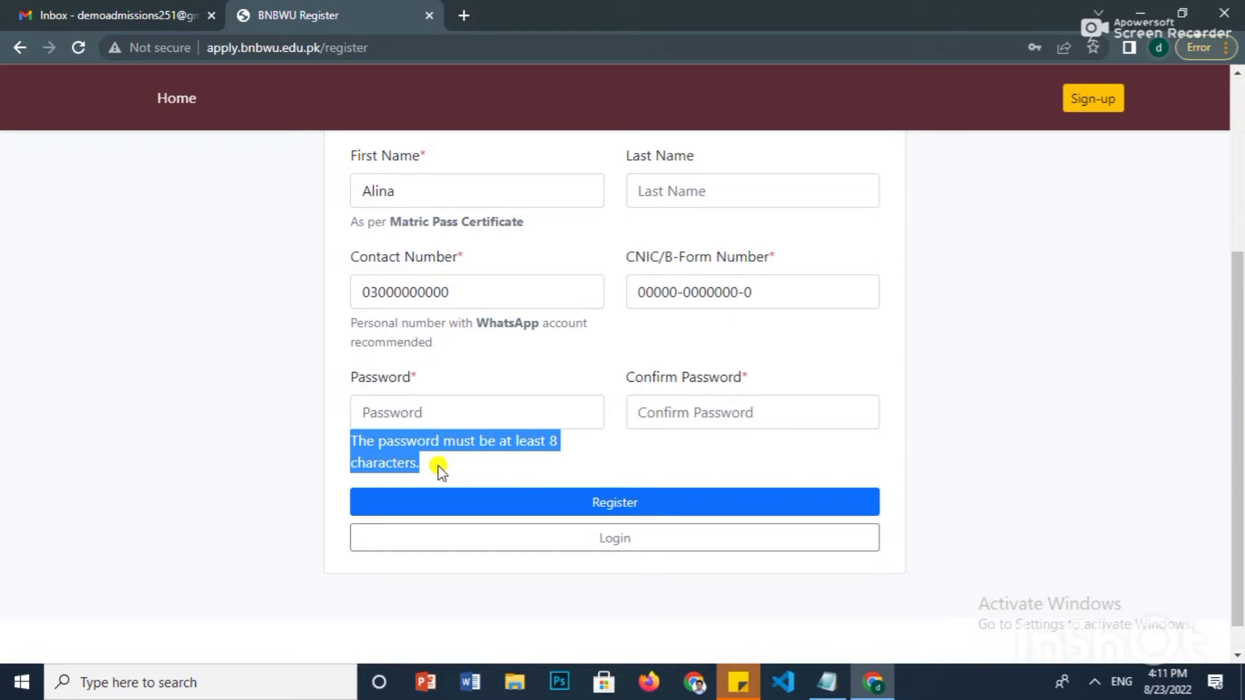
left_click(437, 465)
- Re-enter a longer password and its confirmation, then resubmit the registration
left_click(431, 415)
scroll(432, 421, "up", 3)
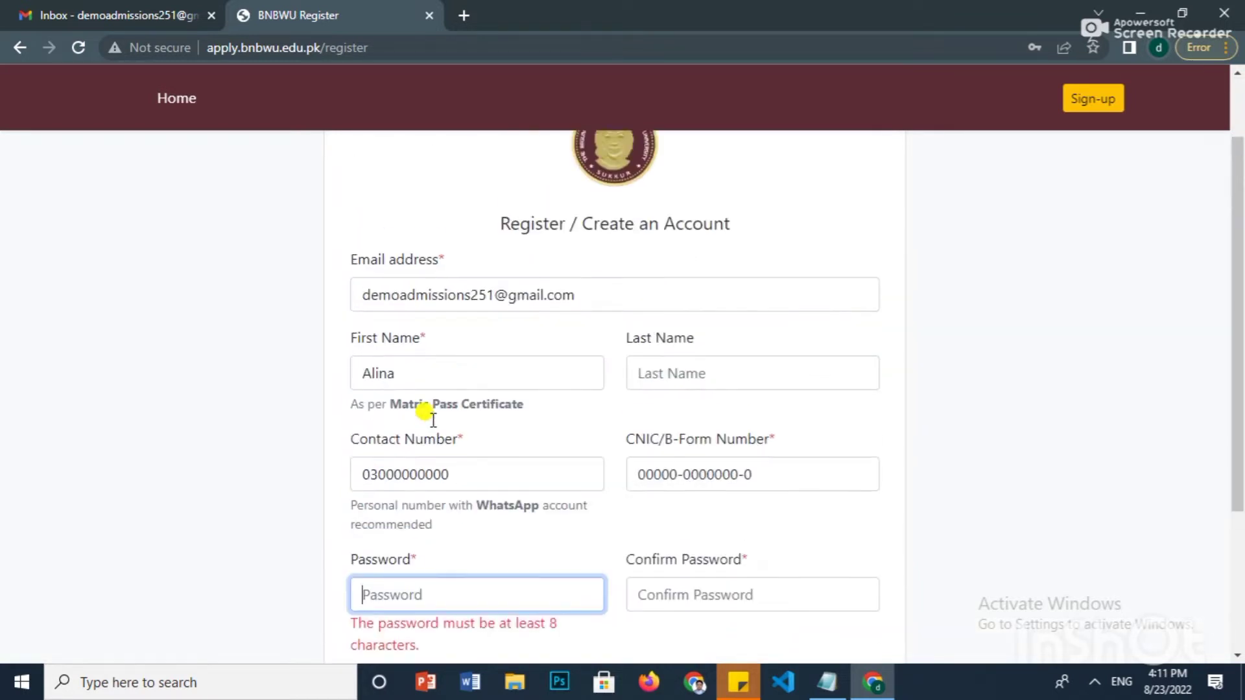
scroll(441, 427, "down", 3)
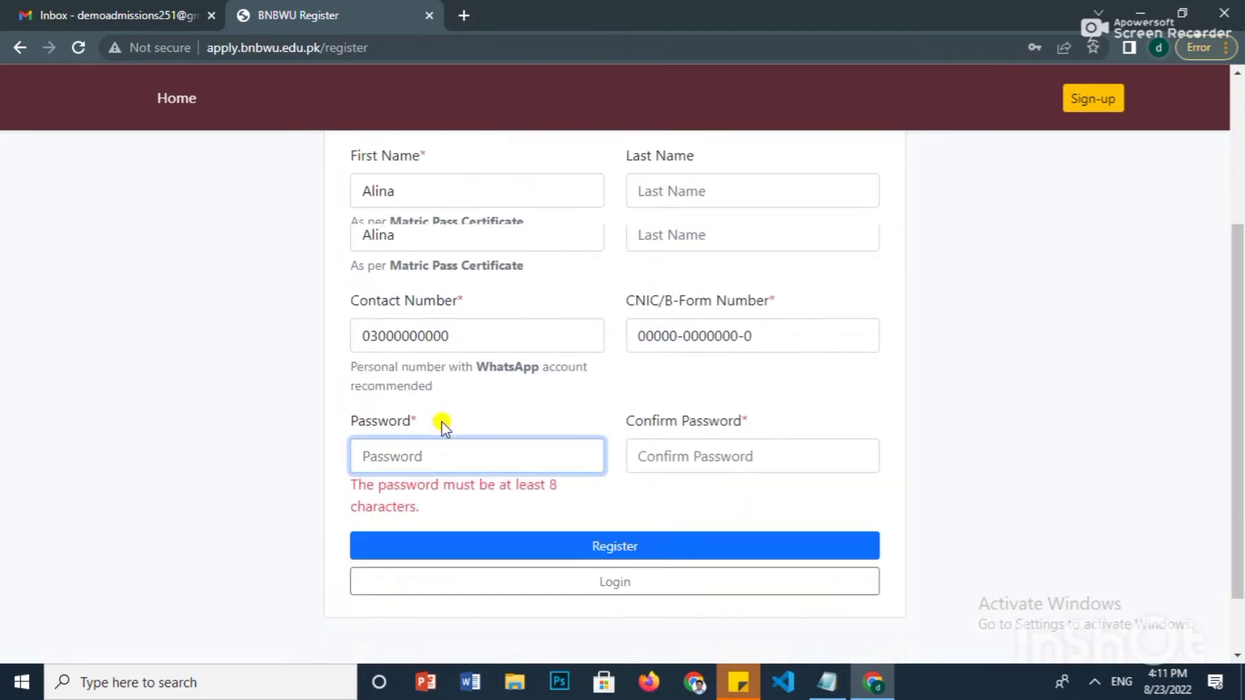
type("123456")
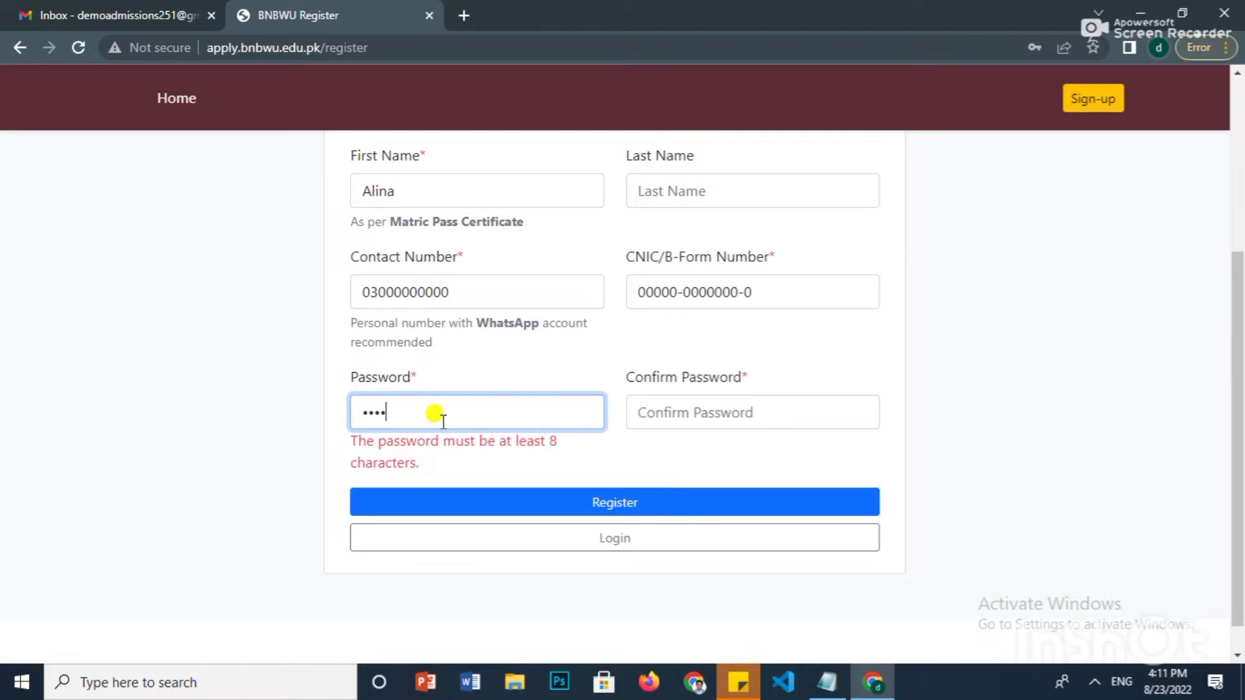
left_click(675, 418)
type("123")
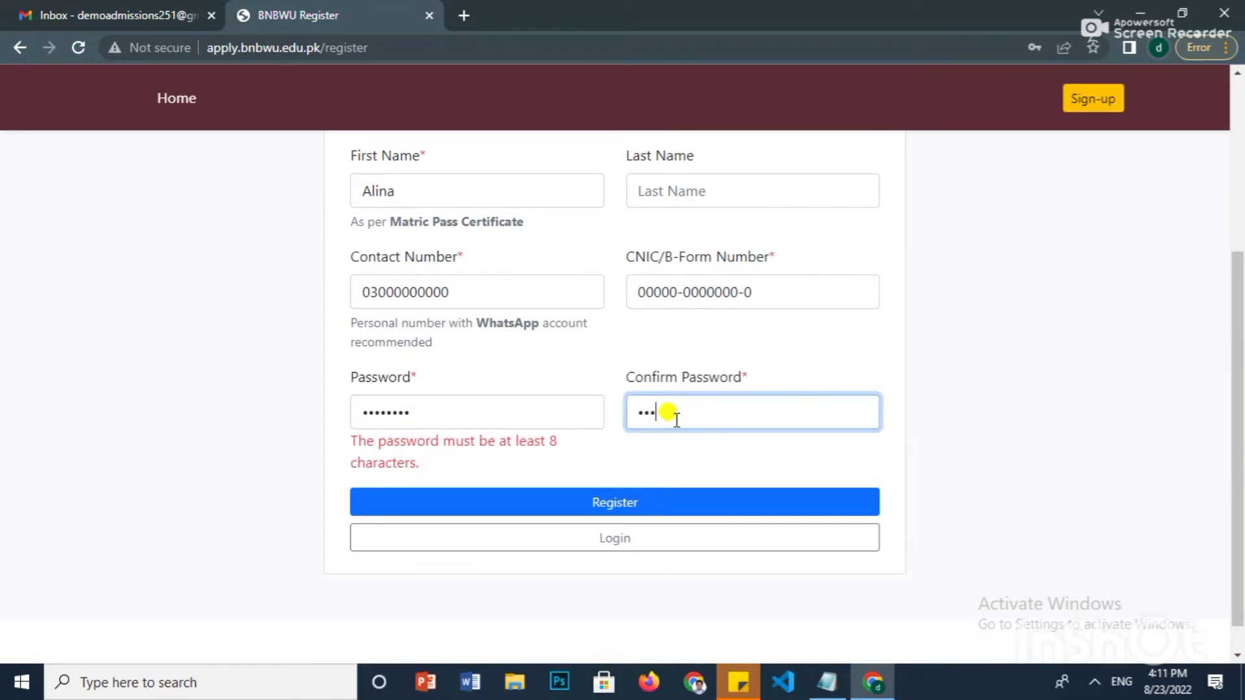
type("8")
left_click(650, 505)
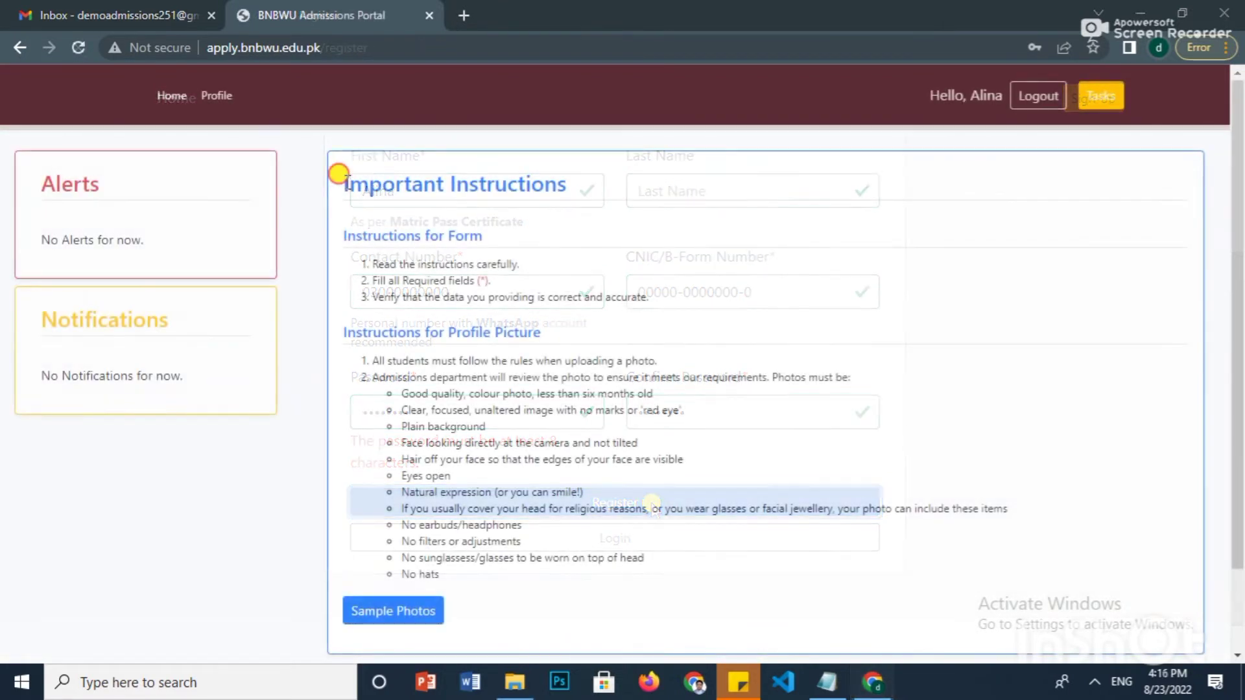
left_click_drag(340, 178, 675, 183)
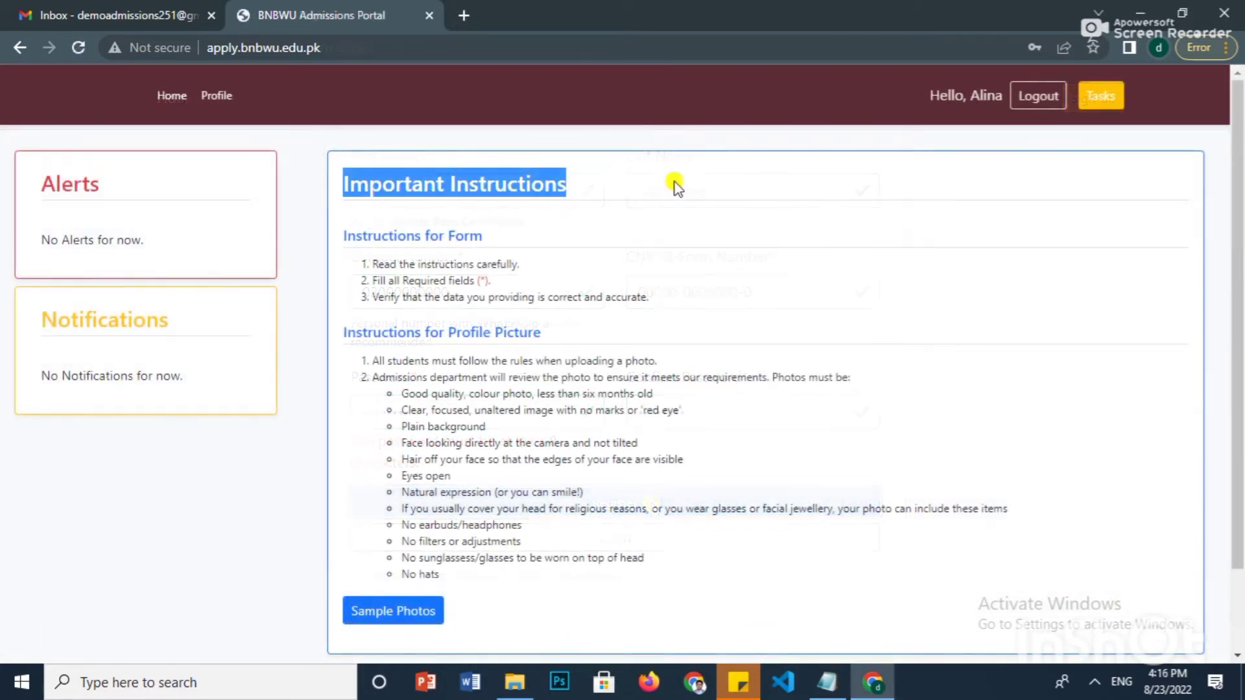
left_click(647, 239)
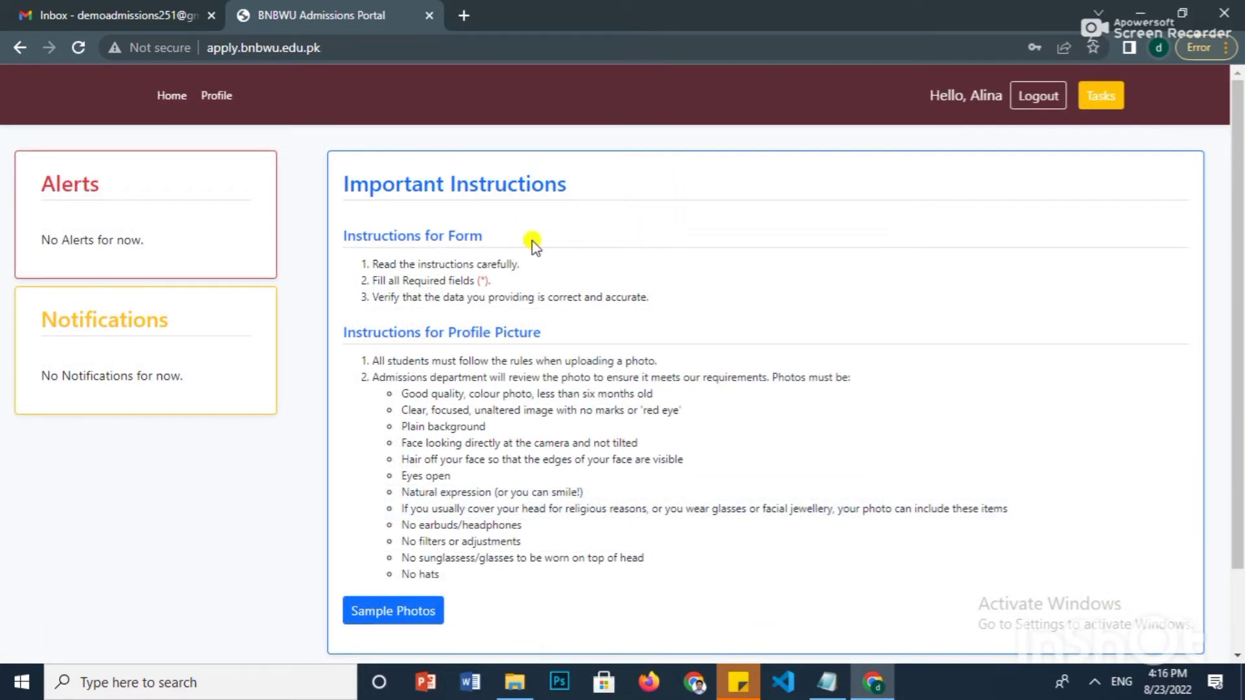
scroll(532, 243, "down", 2)
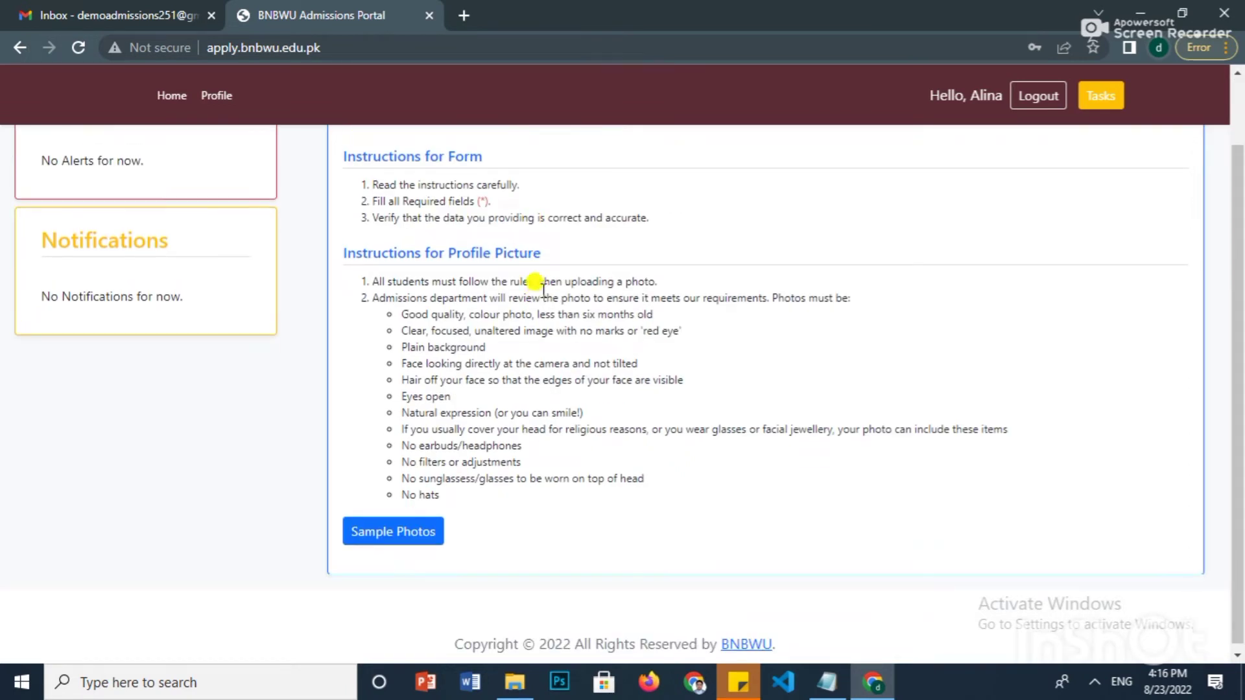
scroll(543, 290, "up", 2)
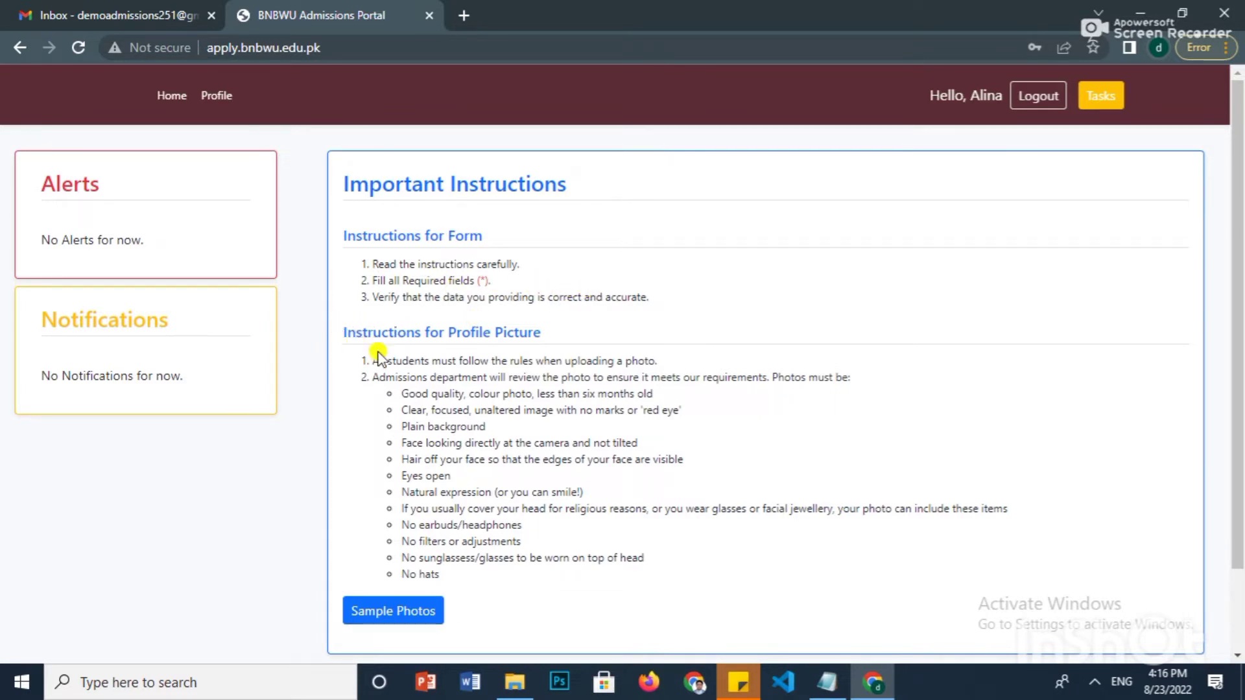
left_click(410, 609)
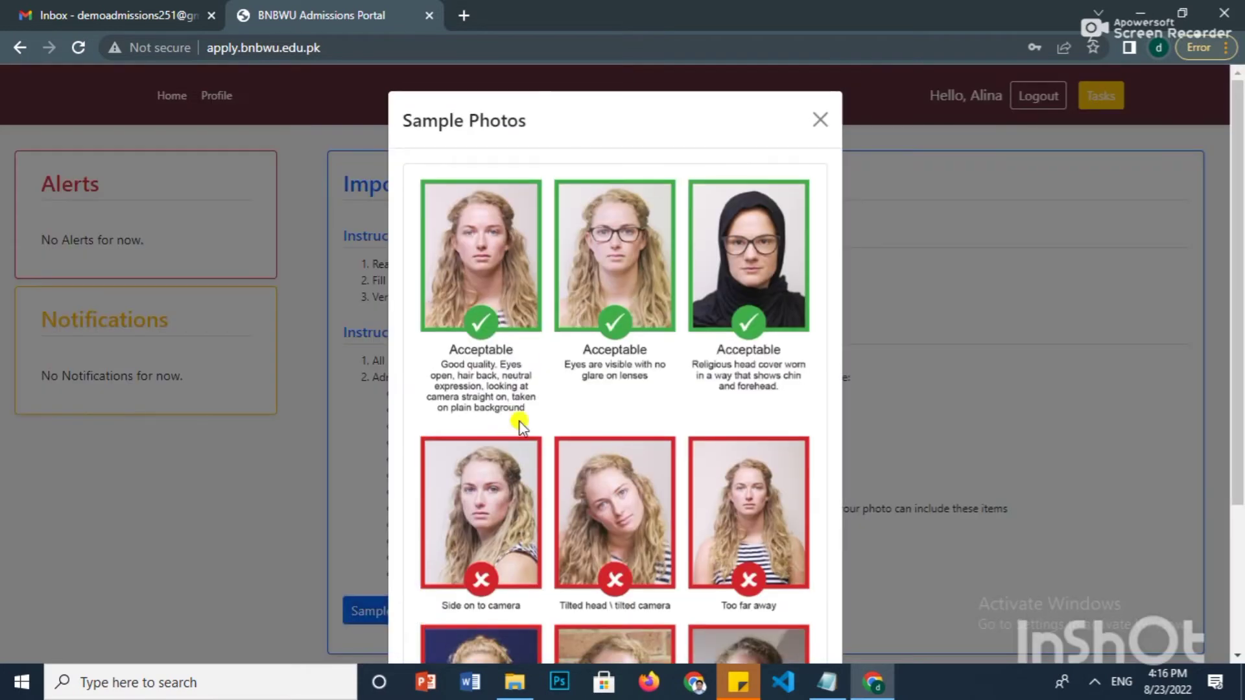
scroll(519, 425, "down", 3)
scroll(519, 420, "up", 3)
scroll(519, 420, "down", 3)
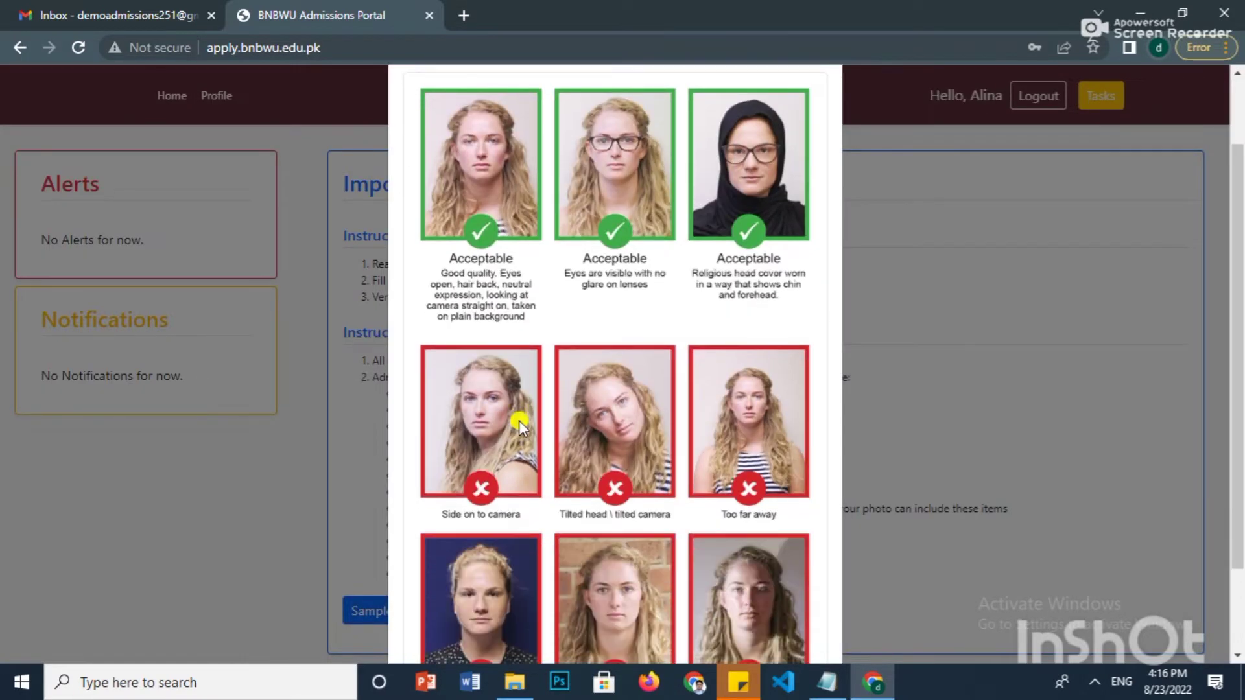
scroll(519, 420, "down", 2)
scroll(519, 420, "up", 5)
left_click(820, 121)
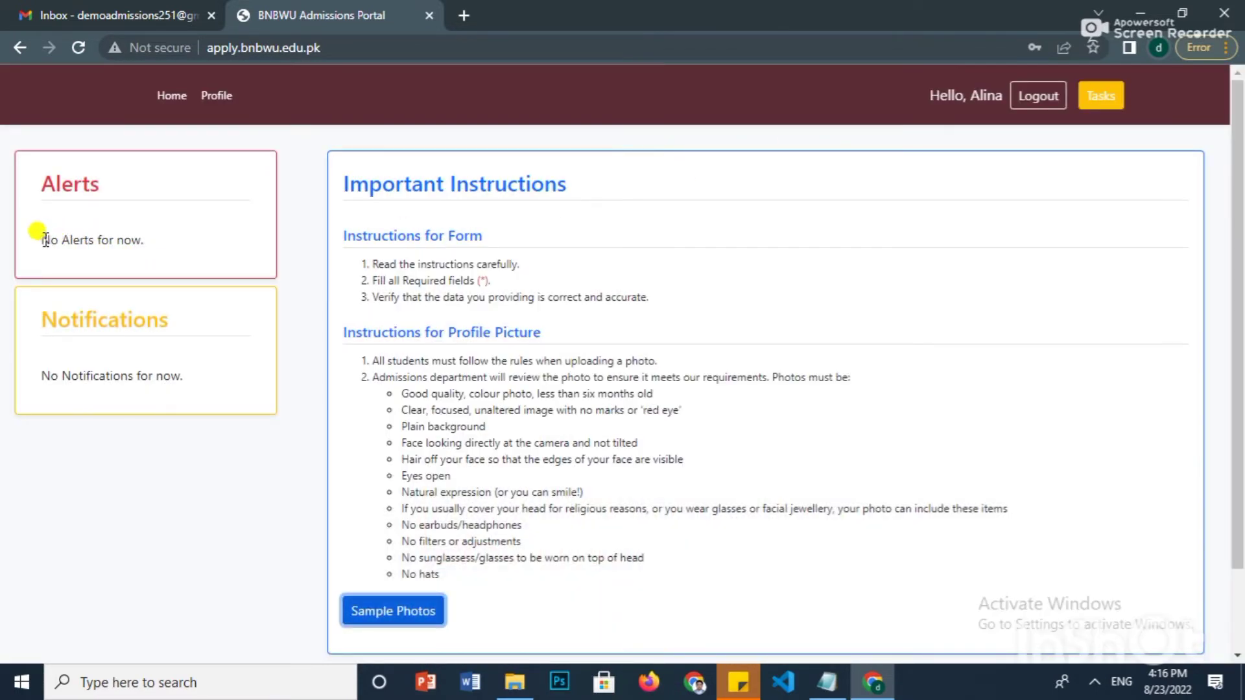
left_click_drag(41, 239, 189, 238)
left_click_drag(40, 377, 195, 376)
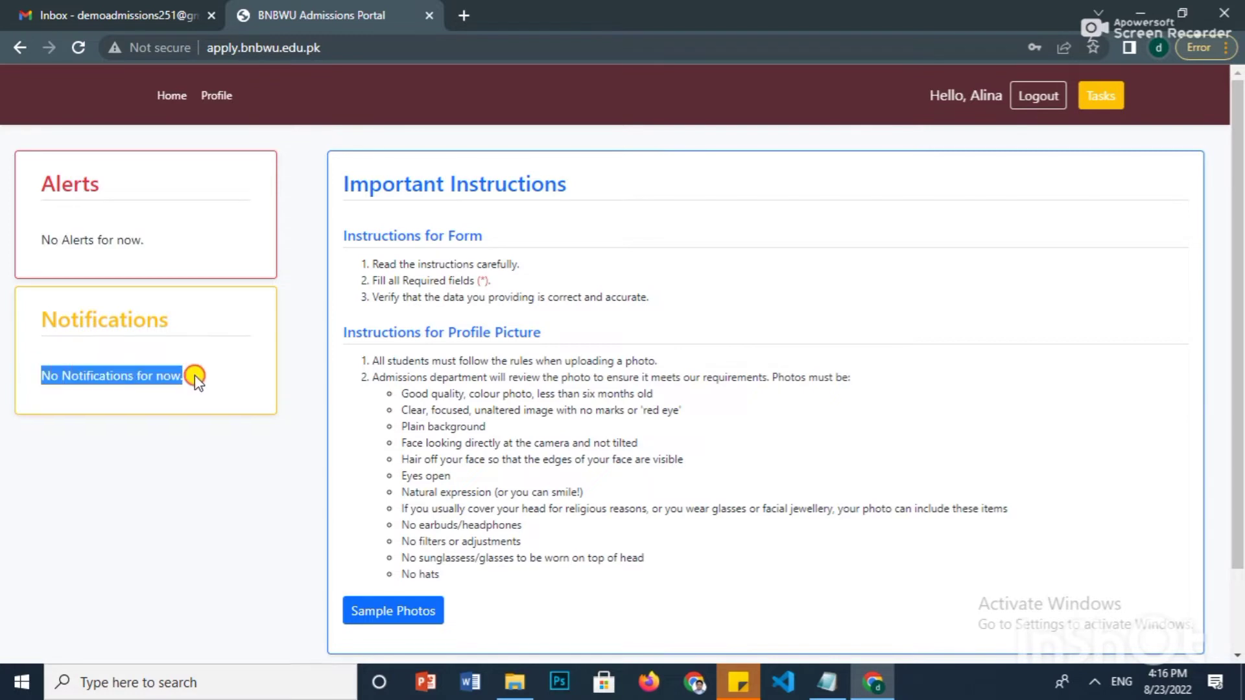
left_click(295, 337)
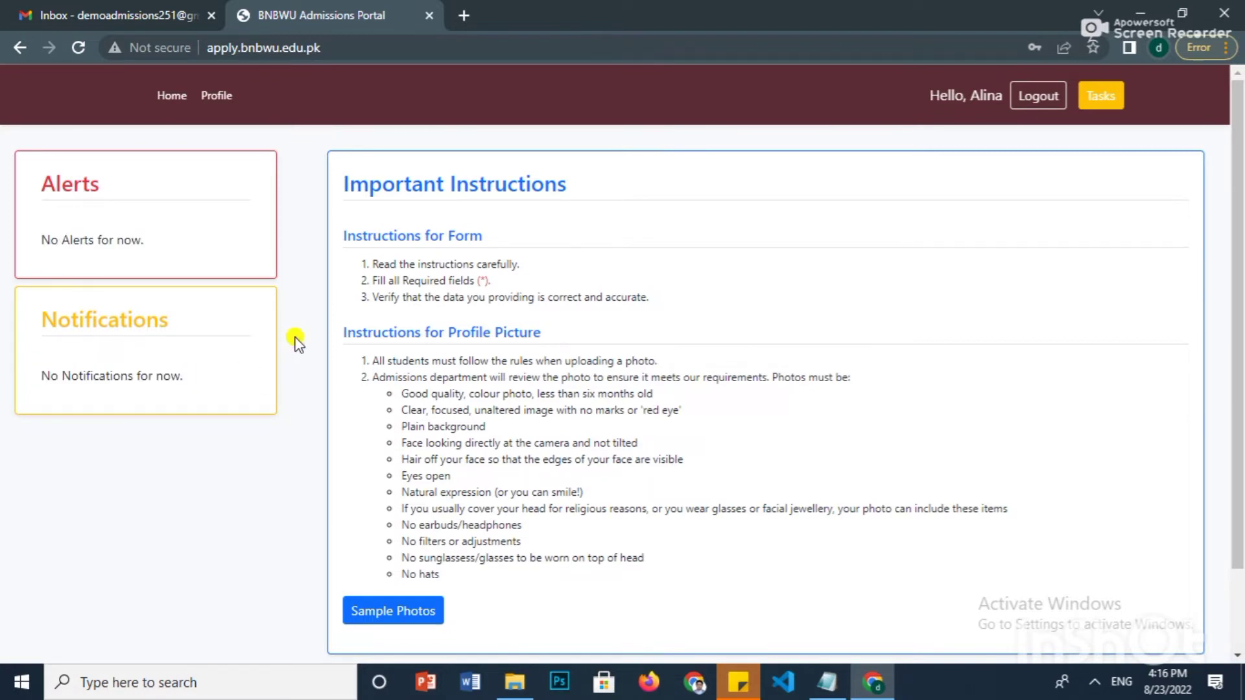
- Go to the Profile page's Personal Information form and enter the applicant's last name
left_click(212, 96)
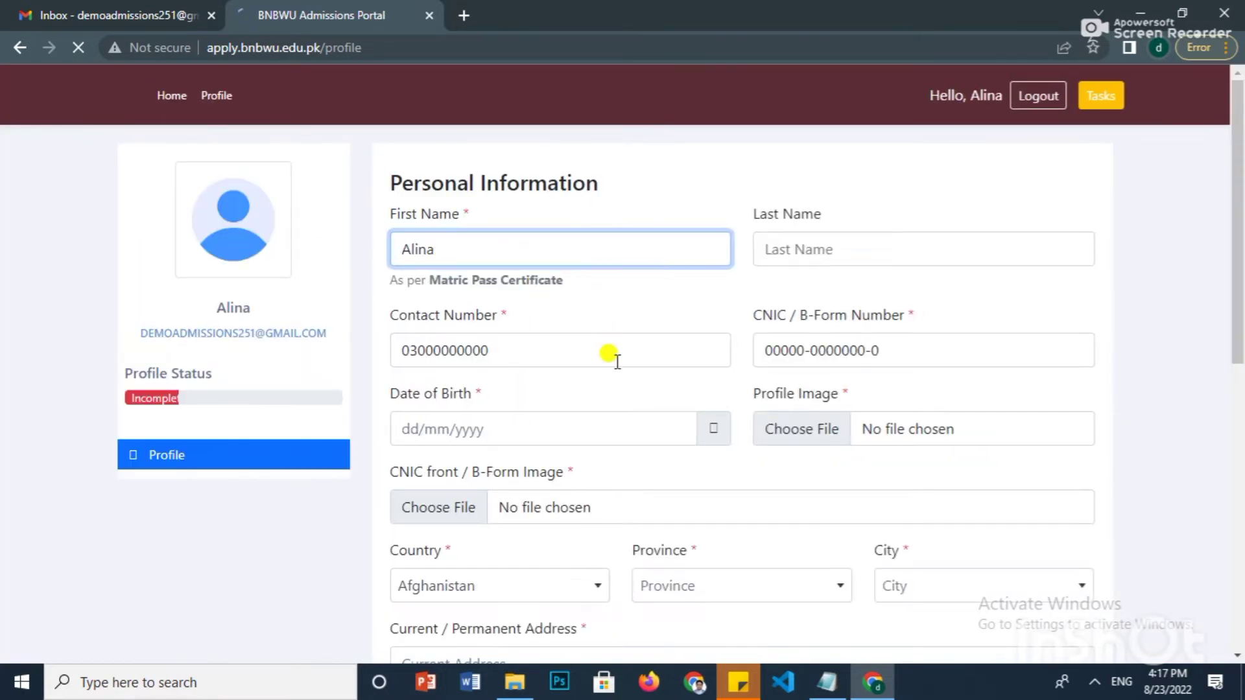
scroll(607, 355, "down", 9)
scroll(612, 363, "up", 4)
scroll(616, 365, "up", 5)
left_click(759, 247)
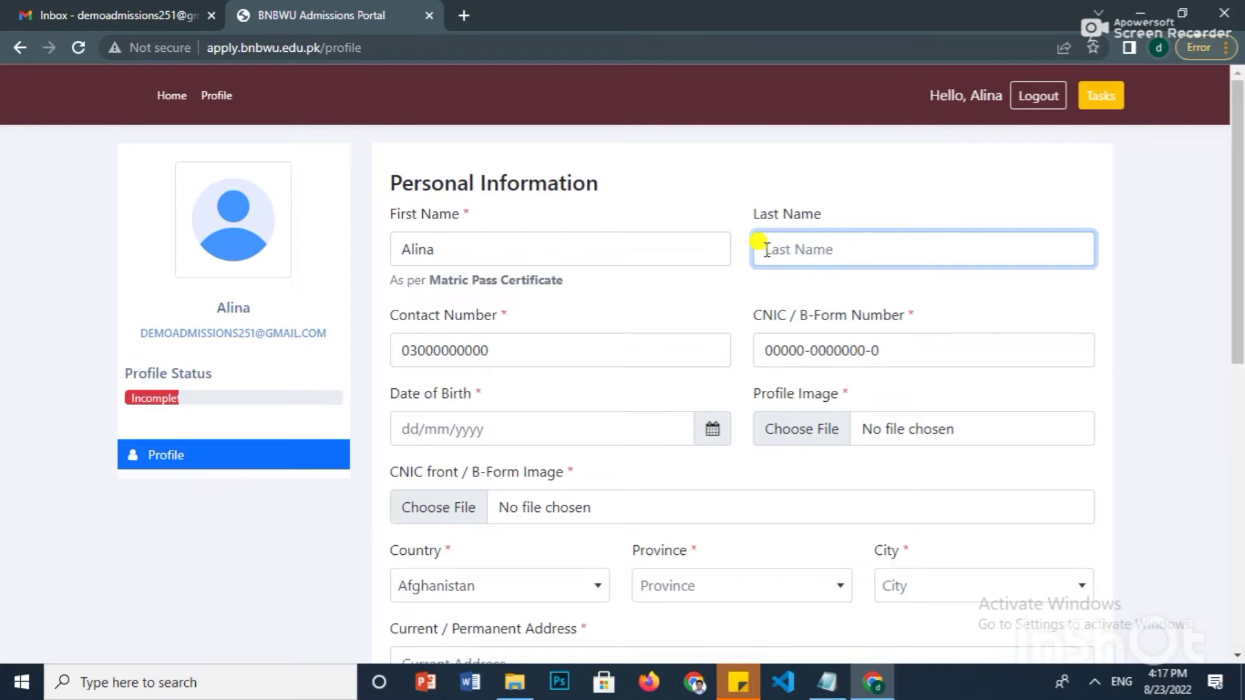
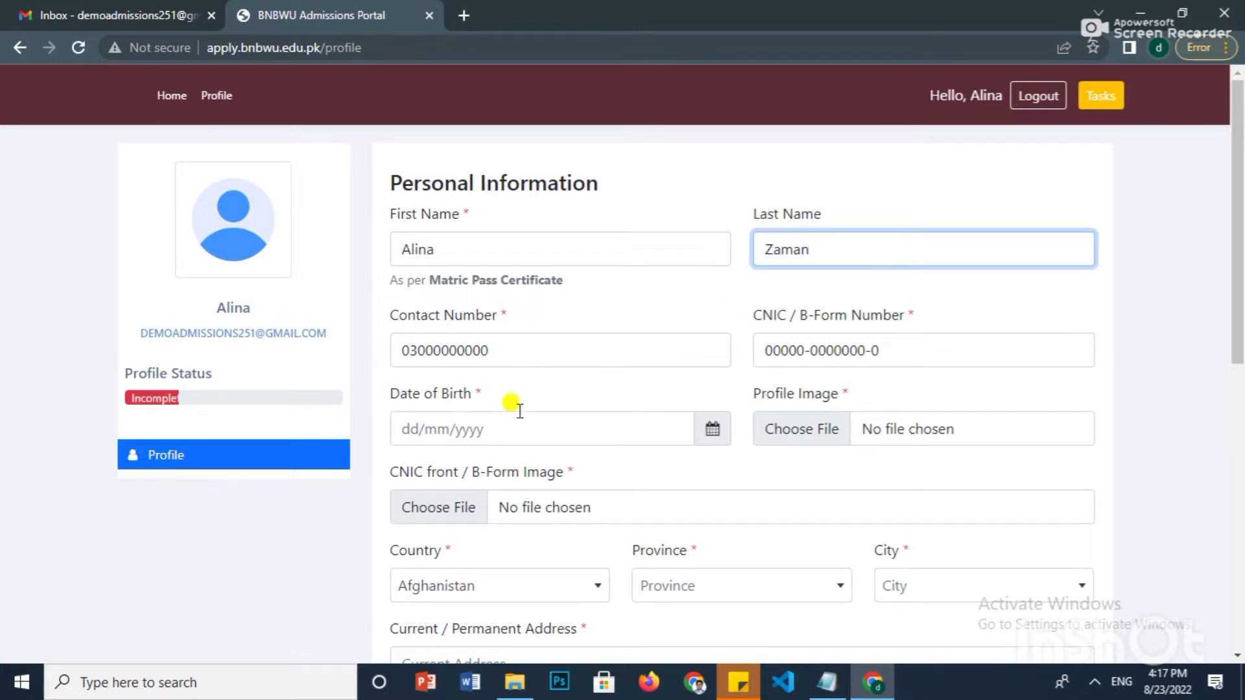
left_click(495, 429)
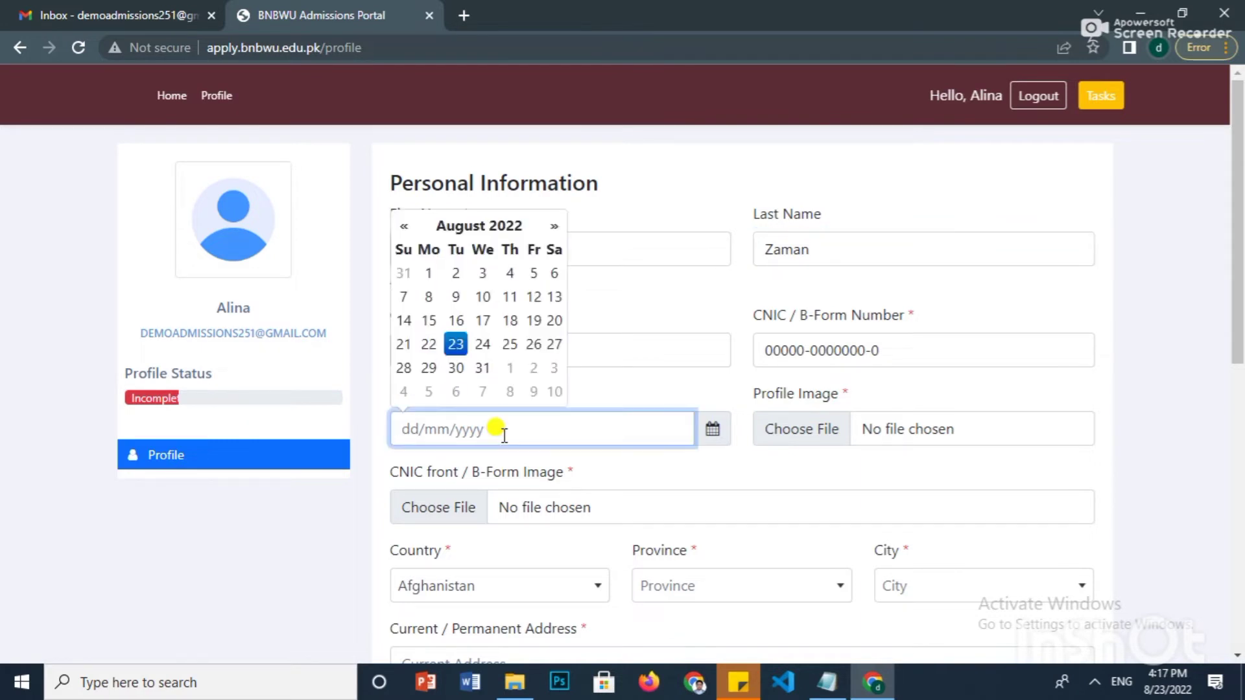
- Pick 1 January 2002 in the Date of Birth calendar
left_click(456, 229)
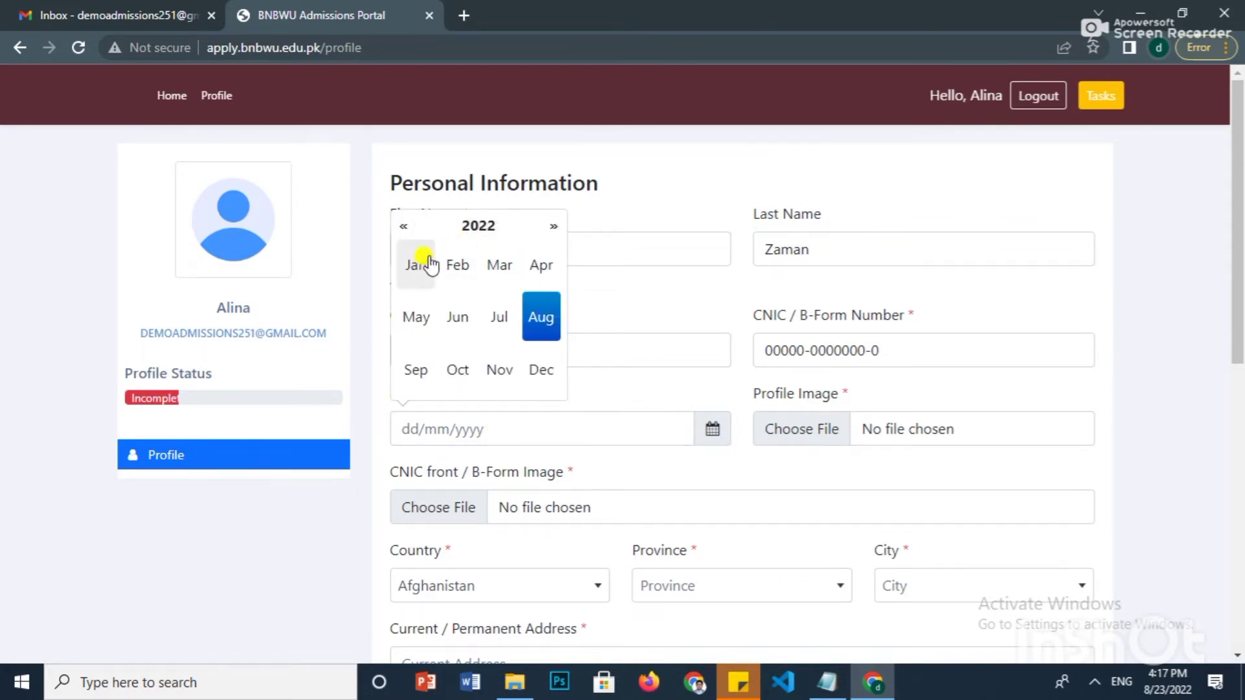
left_click(403, 227)
left_click(403, 227)
left_click(403, 227)
left_click(403, 226)
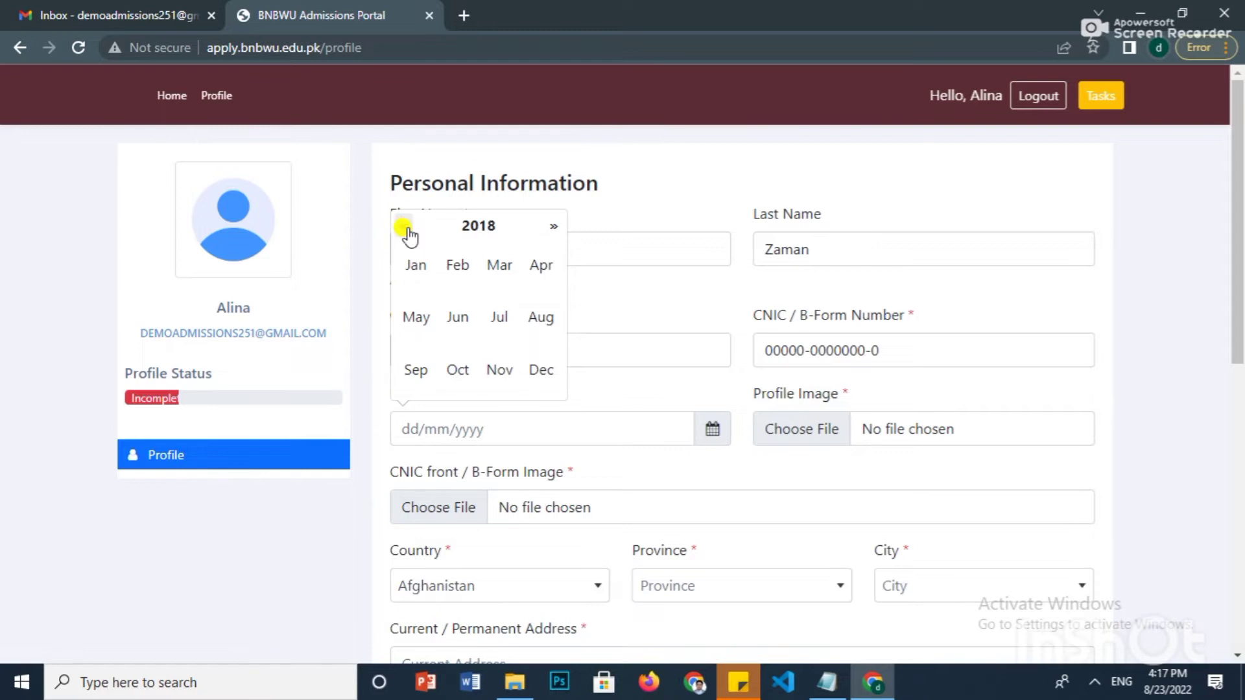
triple_click(403, 226)
triple_click(403, 227)
double_click(403, 227)
double_click(403, 227)
triple_click(403, 227)
left_click(403, 227)
left_click(416, 267)
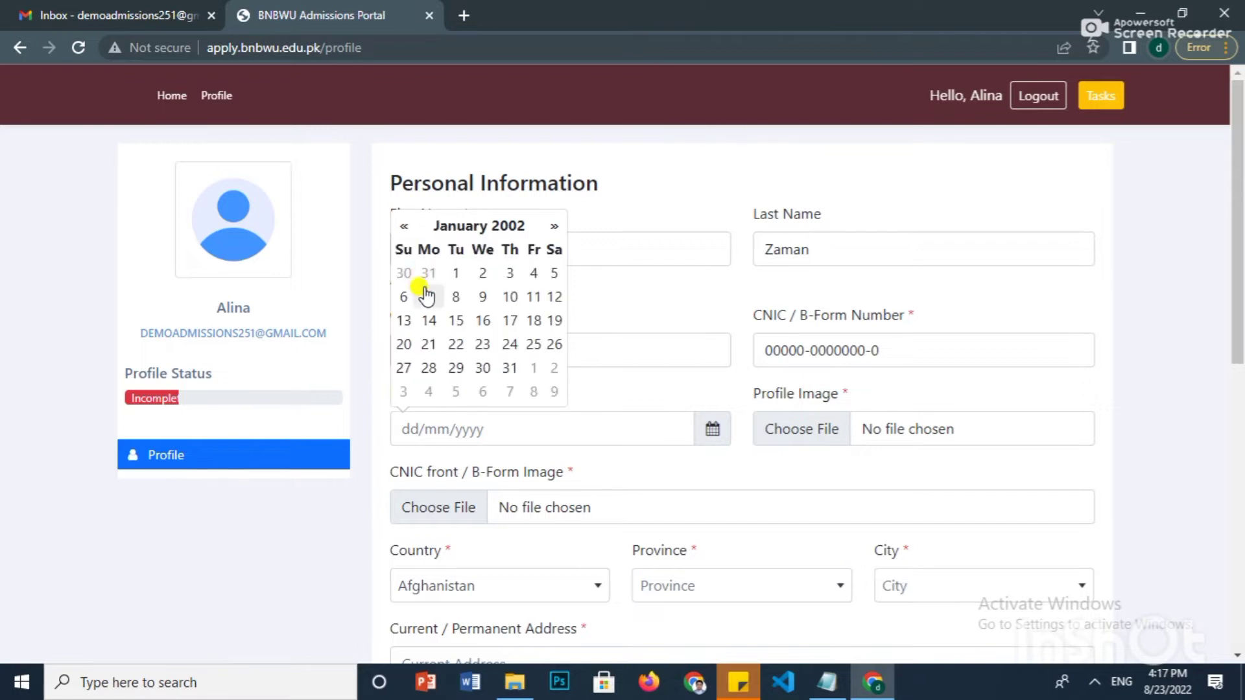
left_click(455, 273)
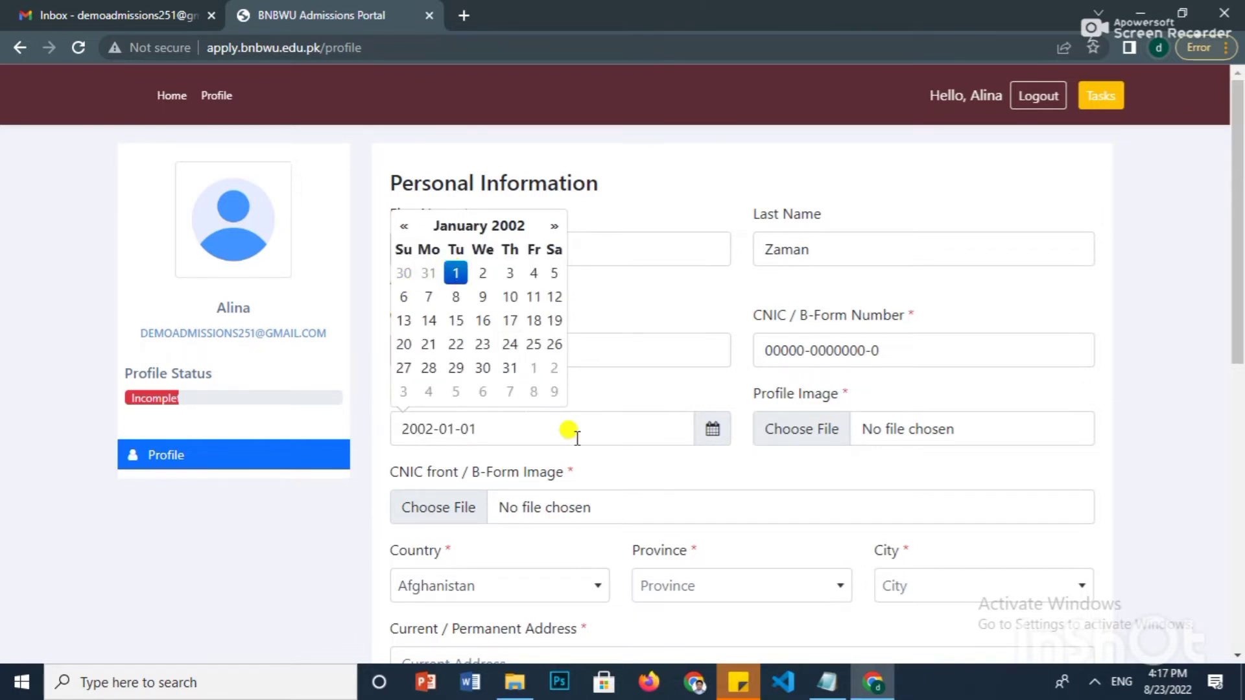
left_click(646, 389)
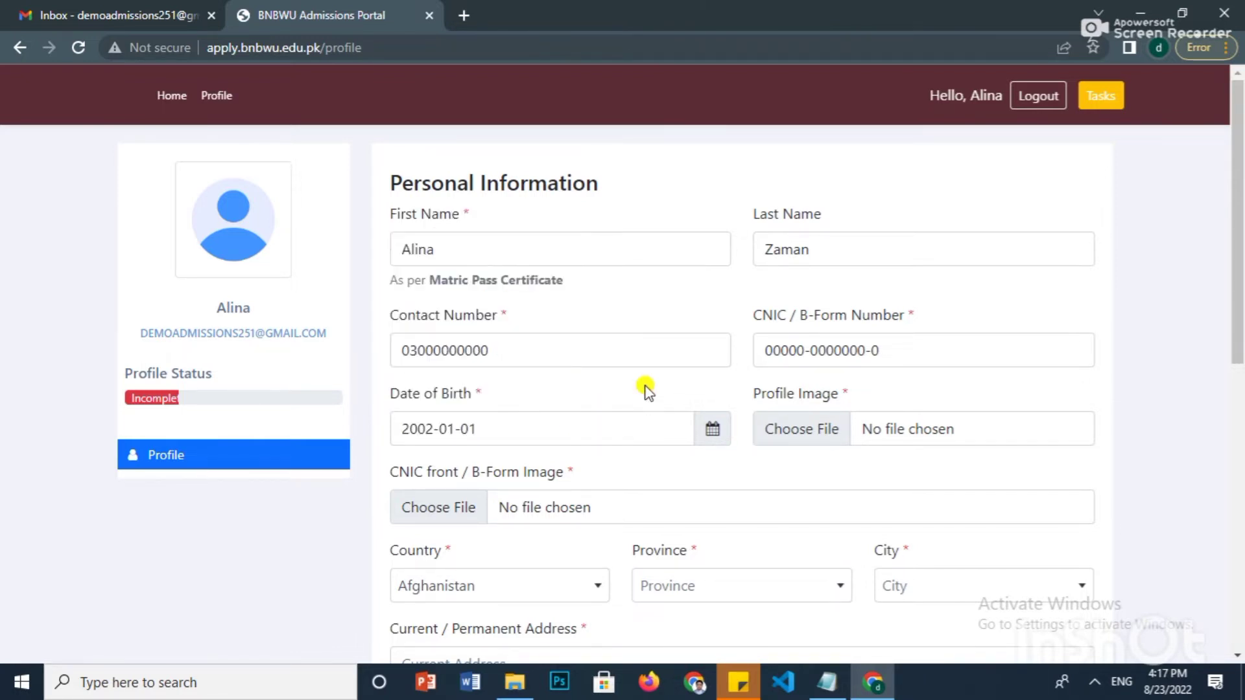
- Attach profile_image.jpg from the Desktop's files folder as the Profile Image
left_click(862, 441)
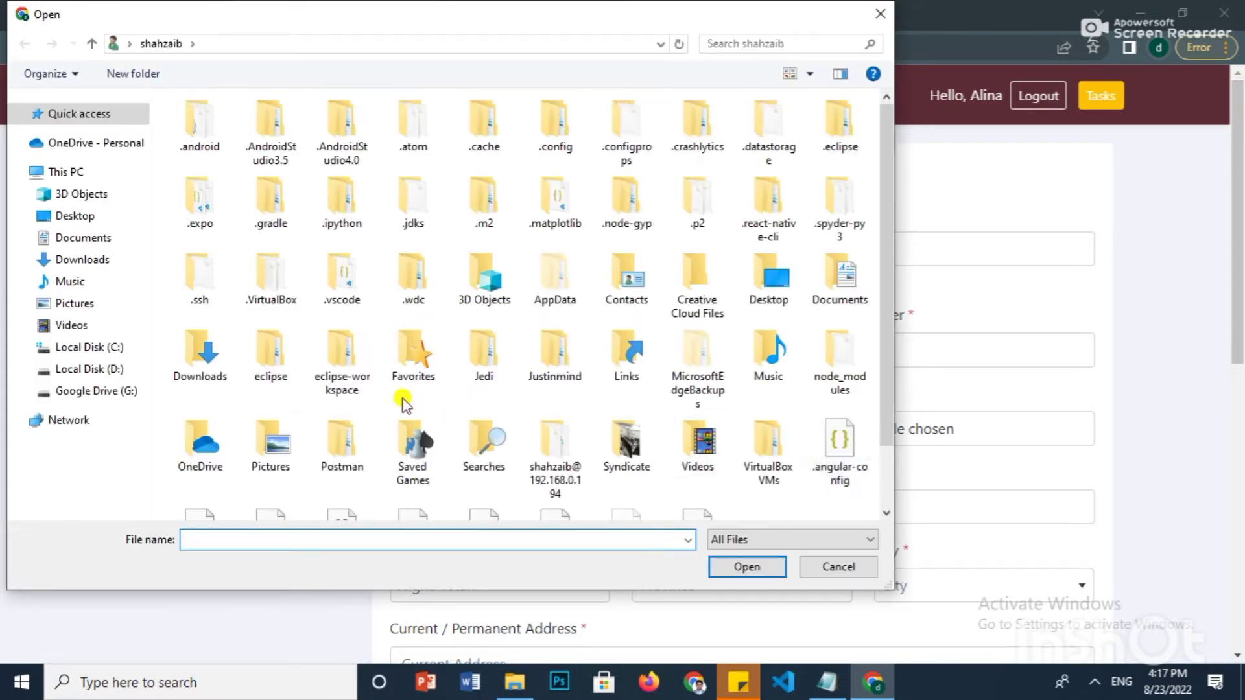
left_click(58, 217)
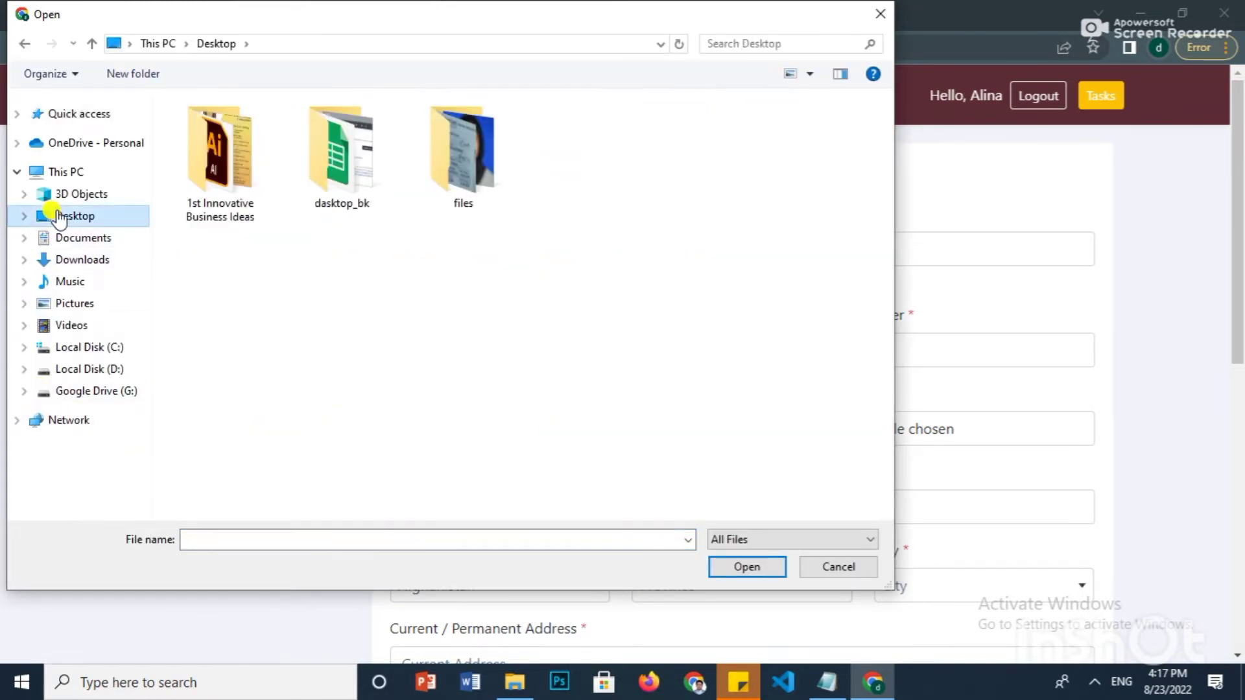
left_click(443, 163)
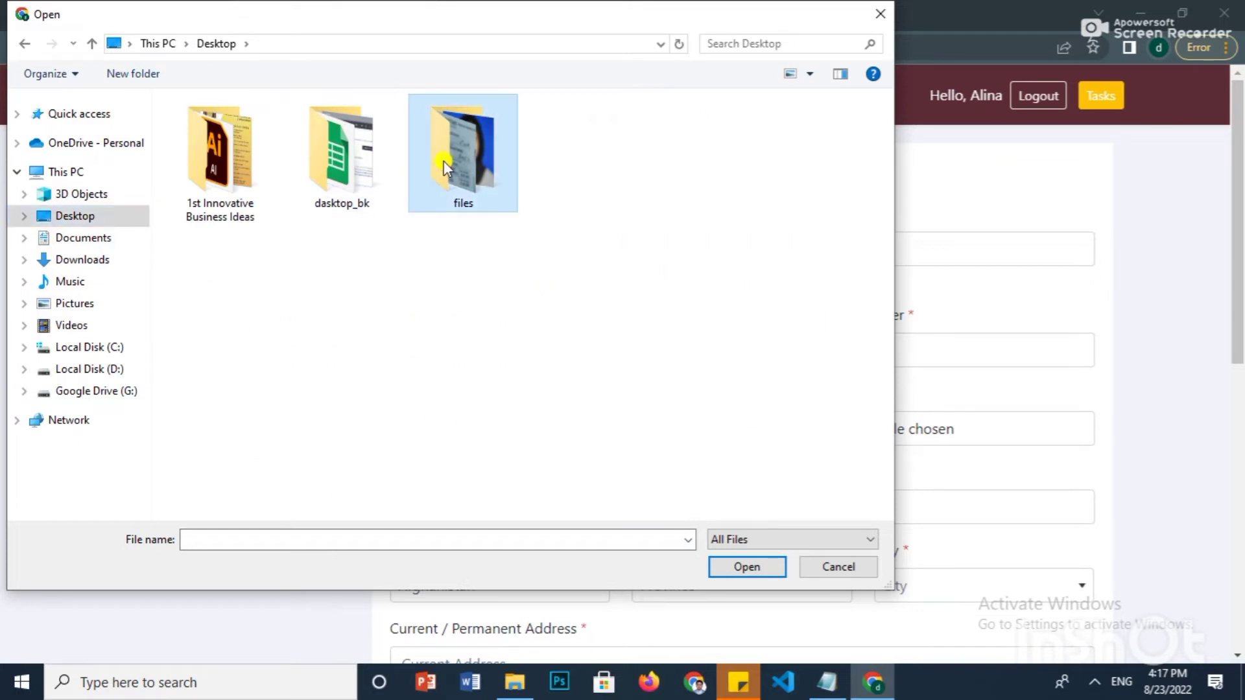
double_click(444, 162)
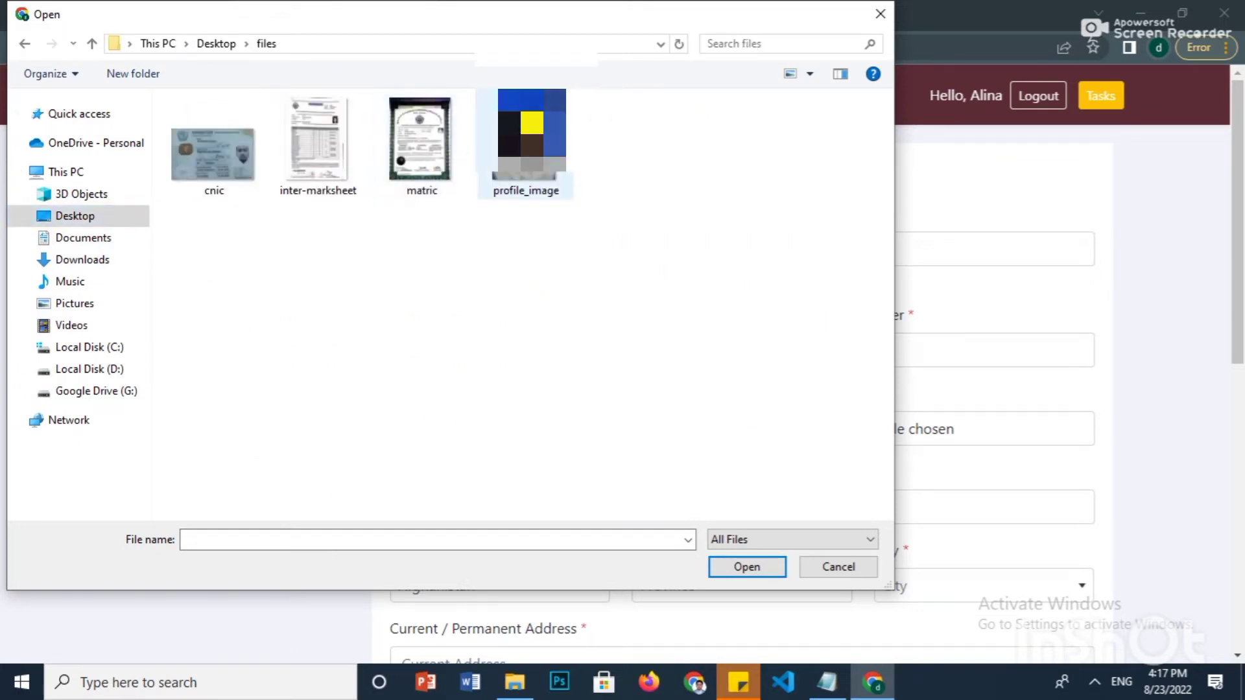
left_click(528, 143)
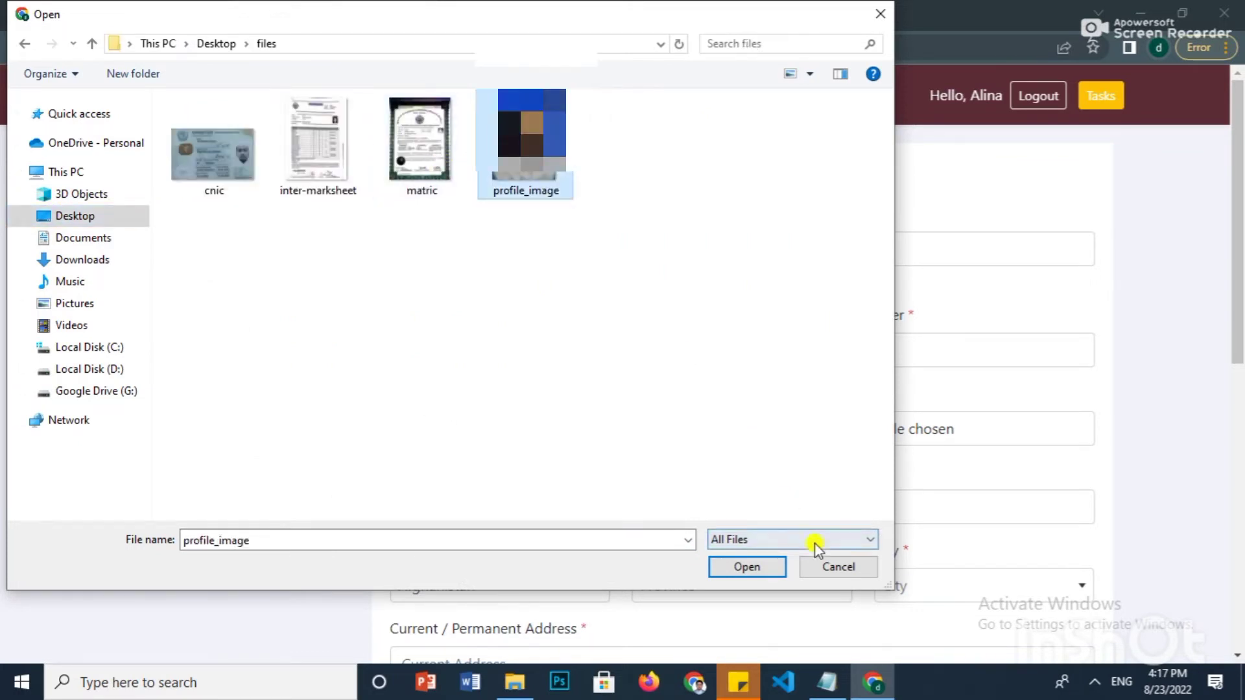
left_click(760, 570)
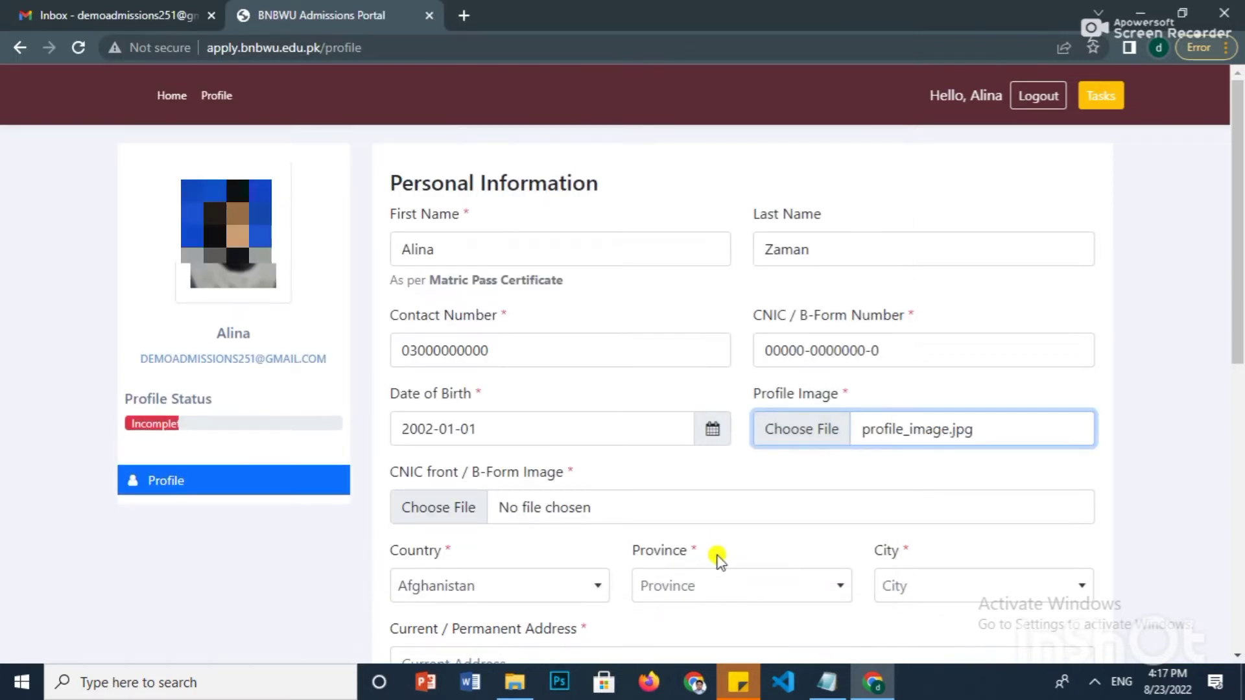
scroll(563, 489, "down", 1)
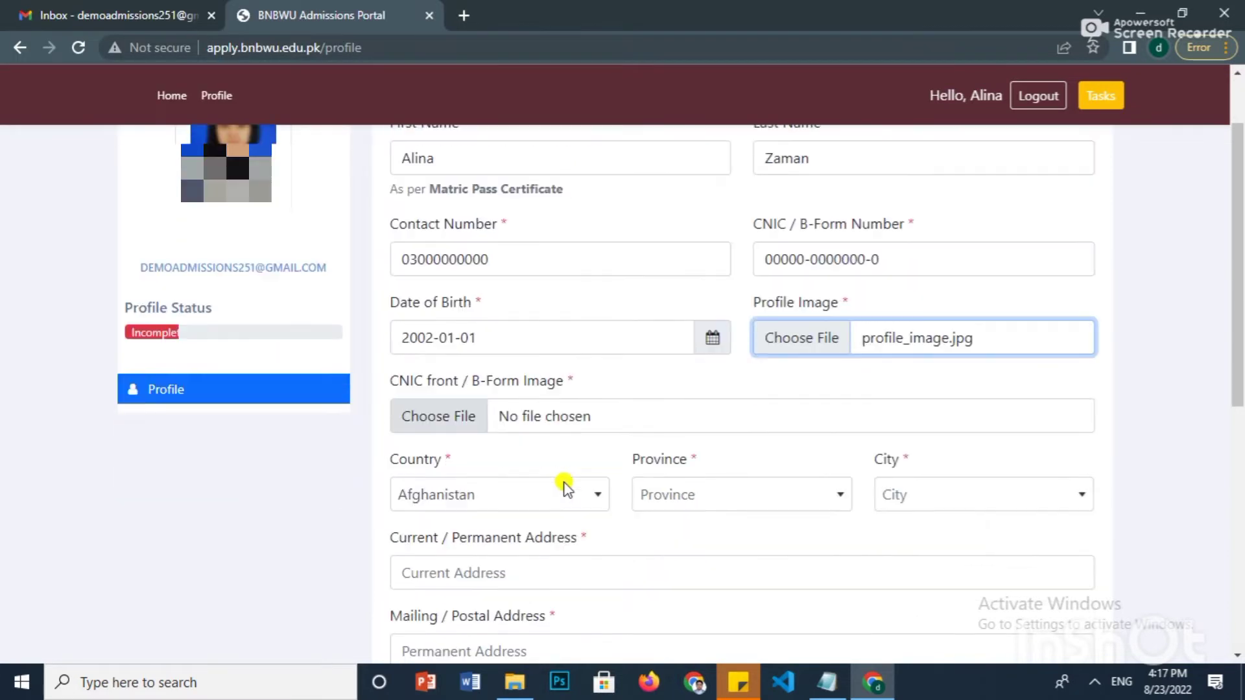
- Attach cnic.jpg as the CNIC front / B-Form Image
left_click(604, 420)
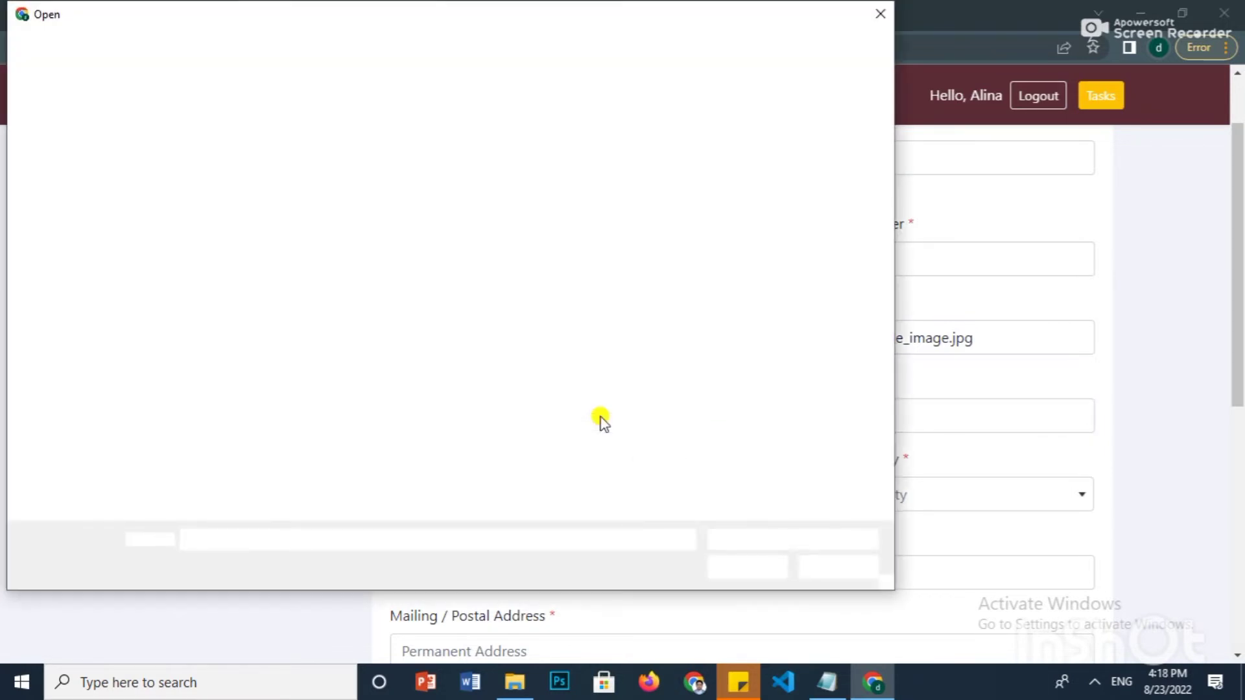
left_click(211, 169)
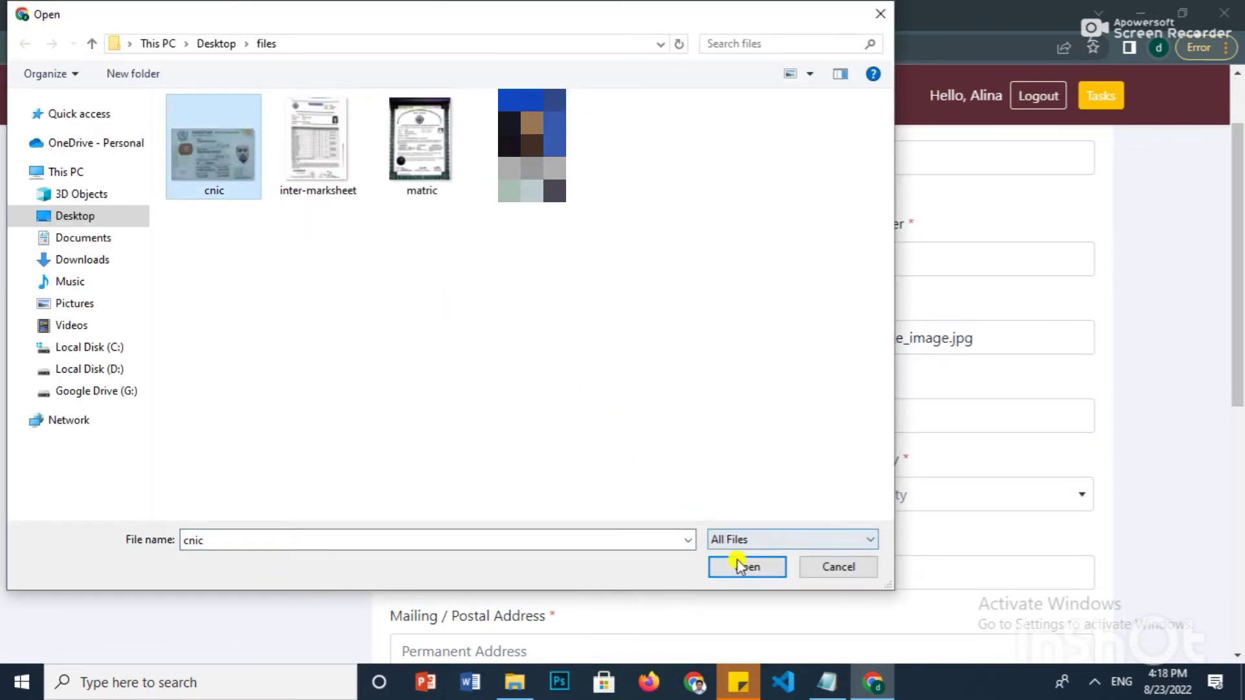
left_click(745, 566)
scroll(651, 405, "down", 1)
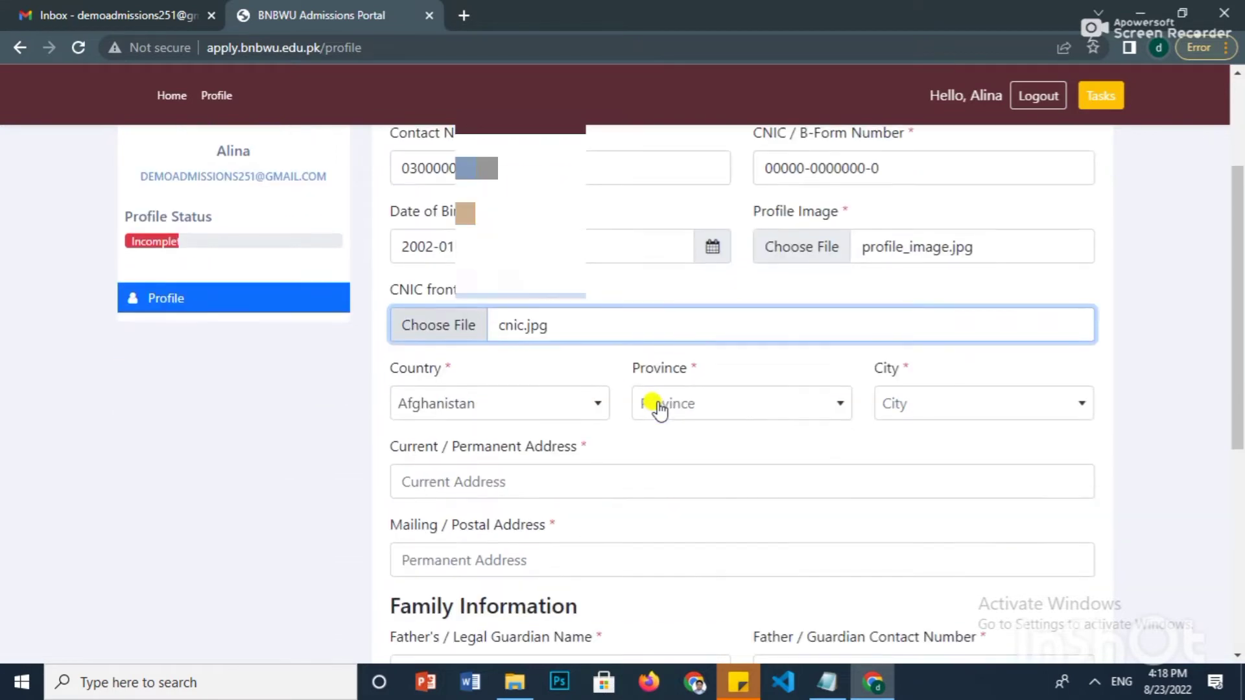
- Select Pakistan as Country, Sindh as Province and Khairpur as City
left_click(595, 405)
type("pak")
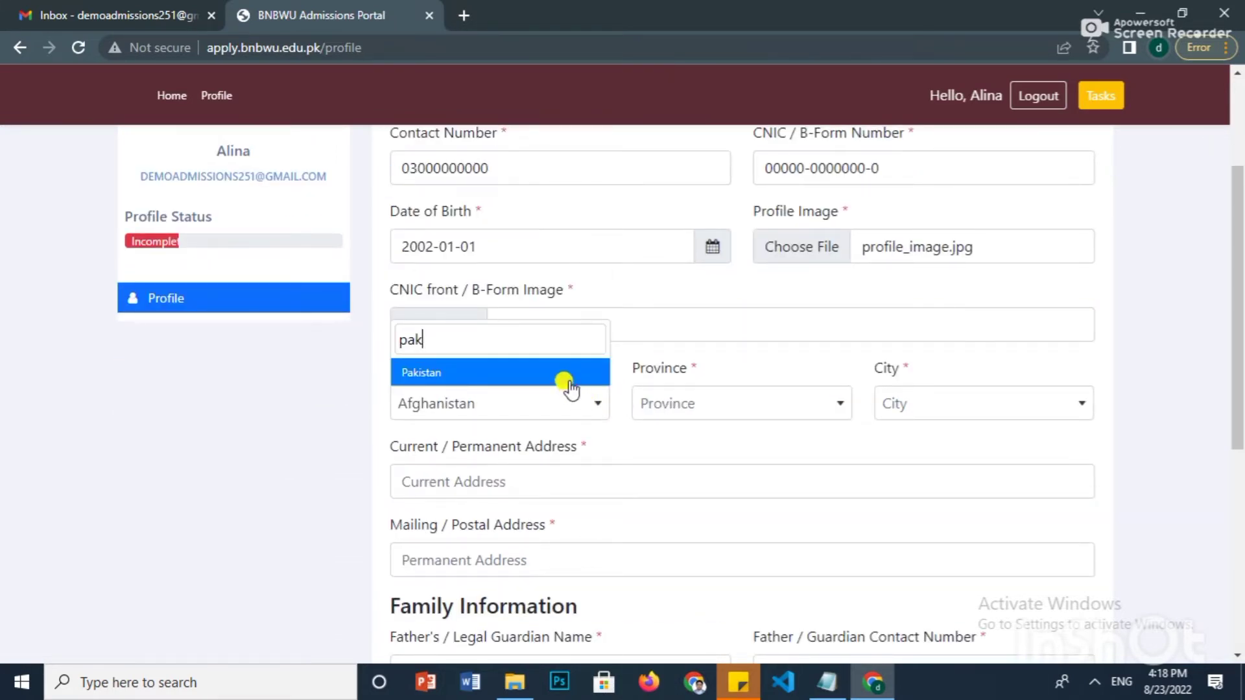
left_click(566, 374)
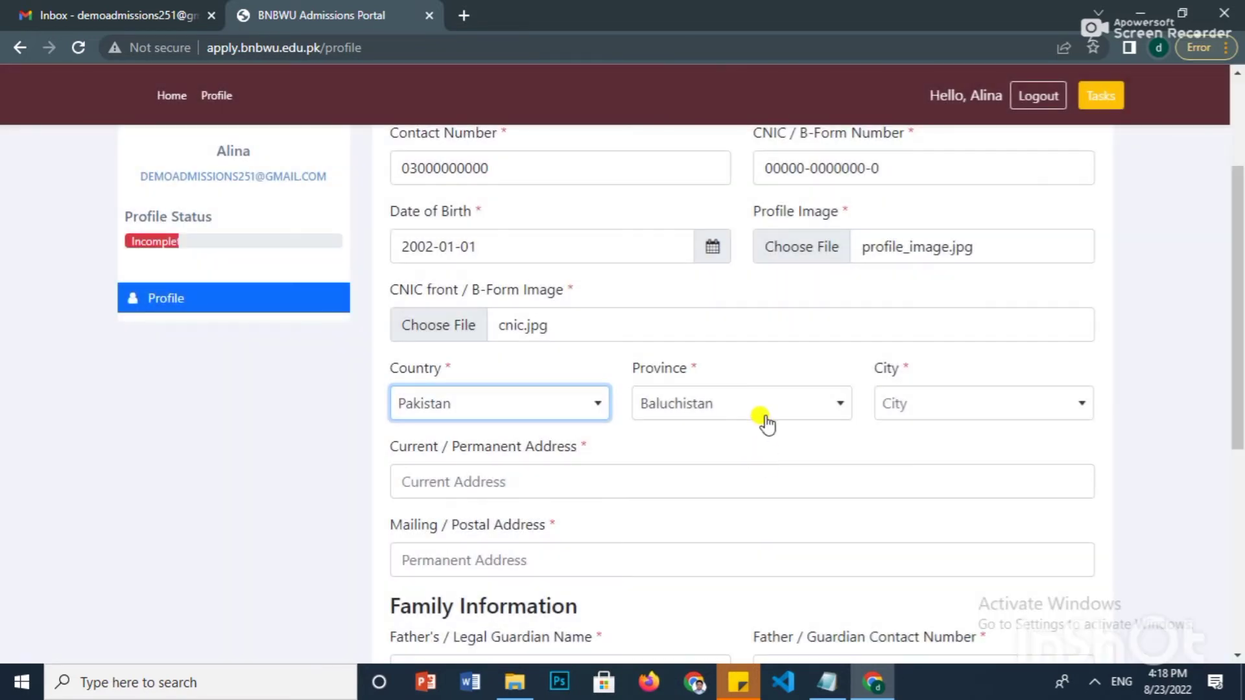
left_click(765, 420)
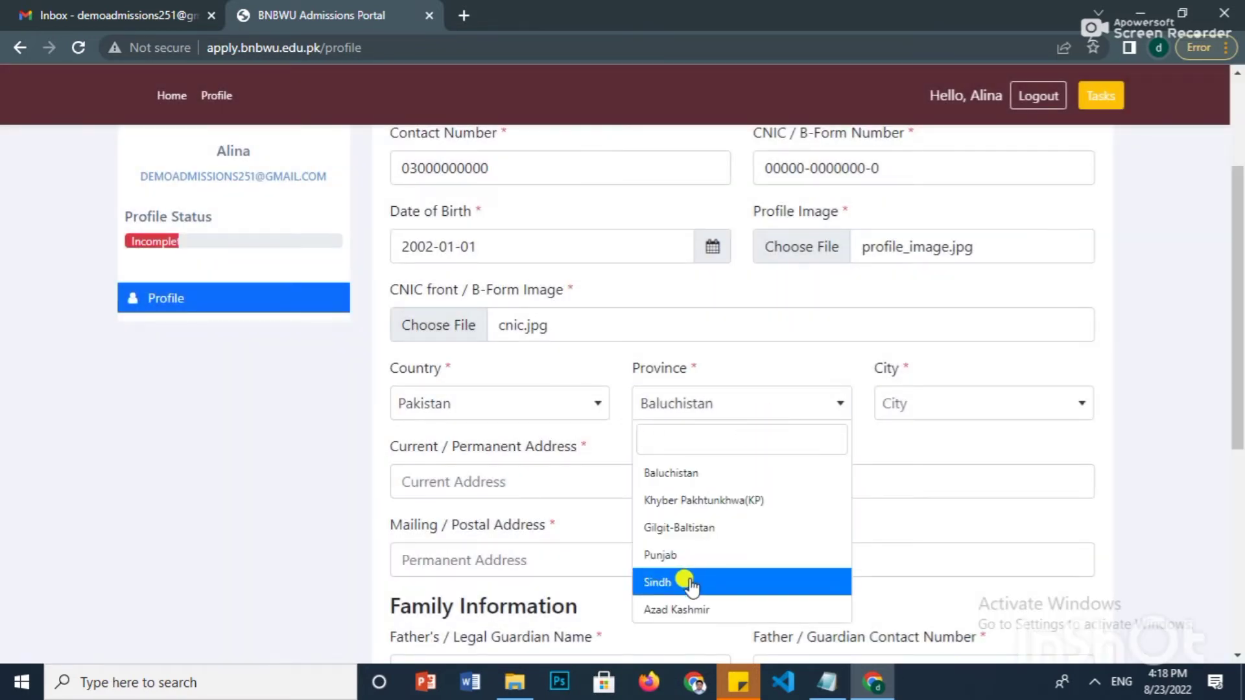
left_click(689, 581)
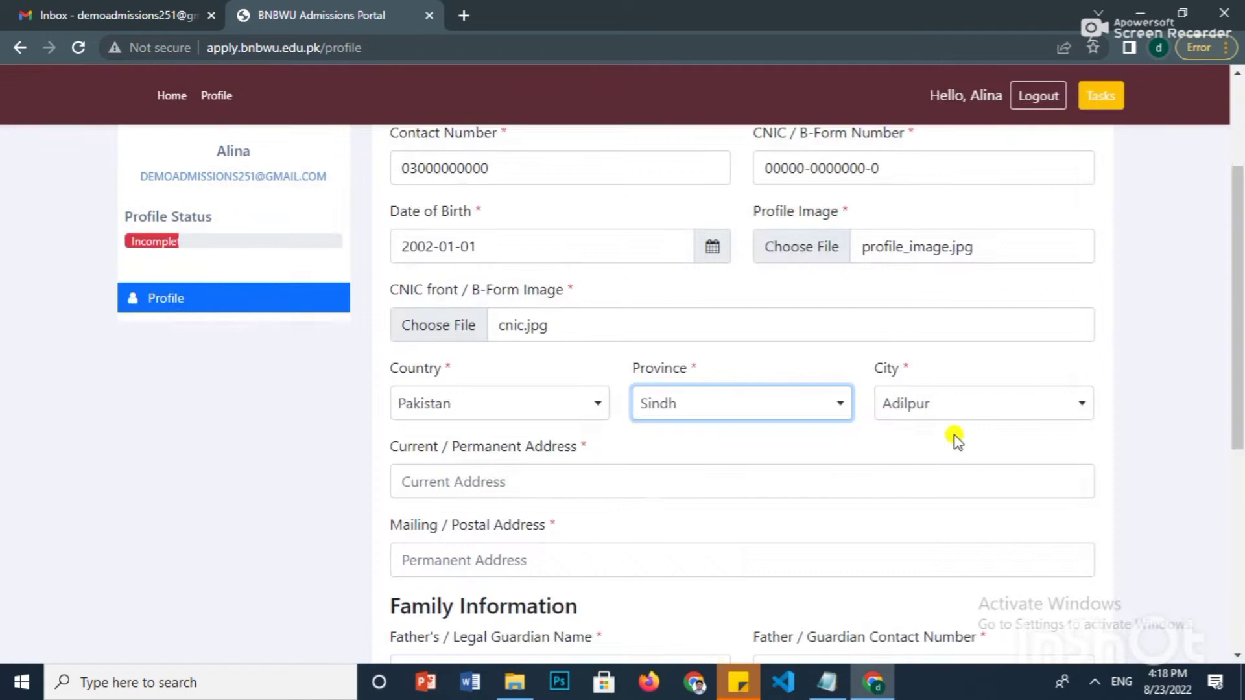
left_click(957, 418)
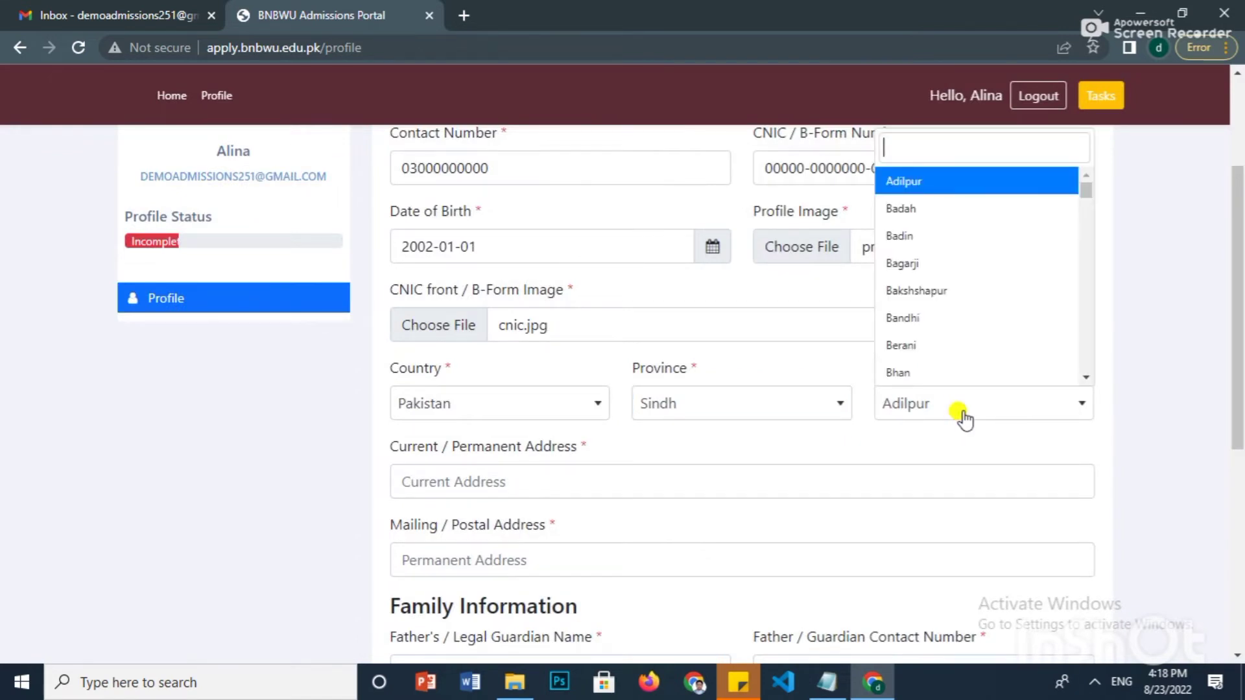
type("kha")
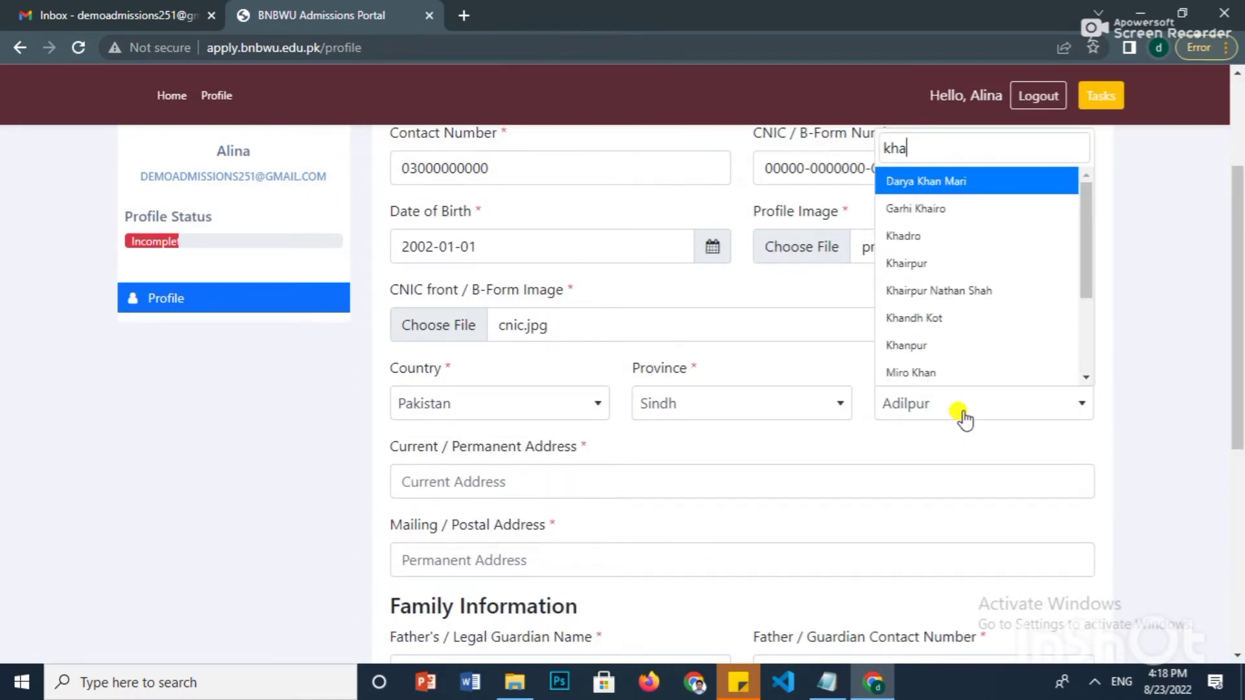
type("i")
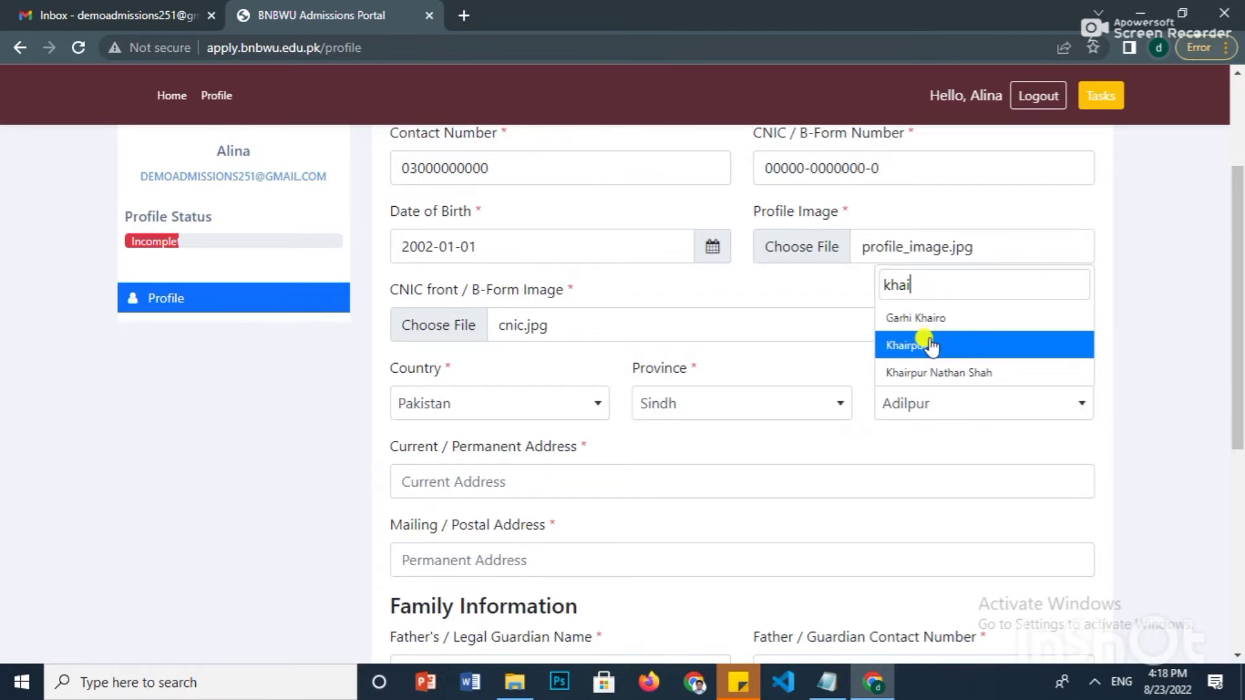
left_click(922, 344)
scroll(648, 402, "down", 1)
left_click(576, 392)
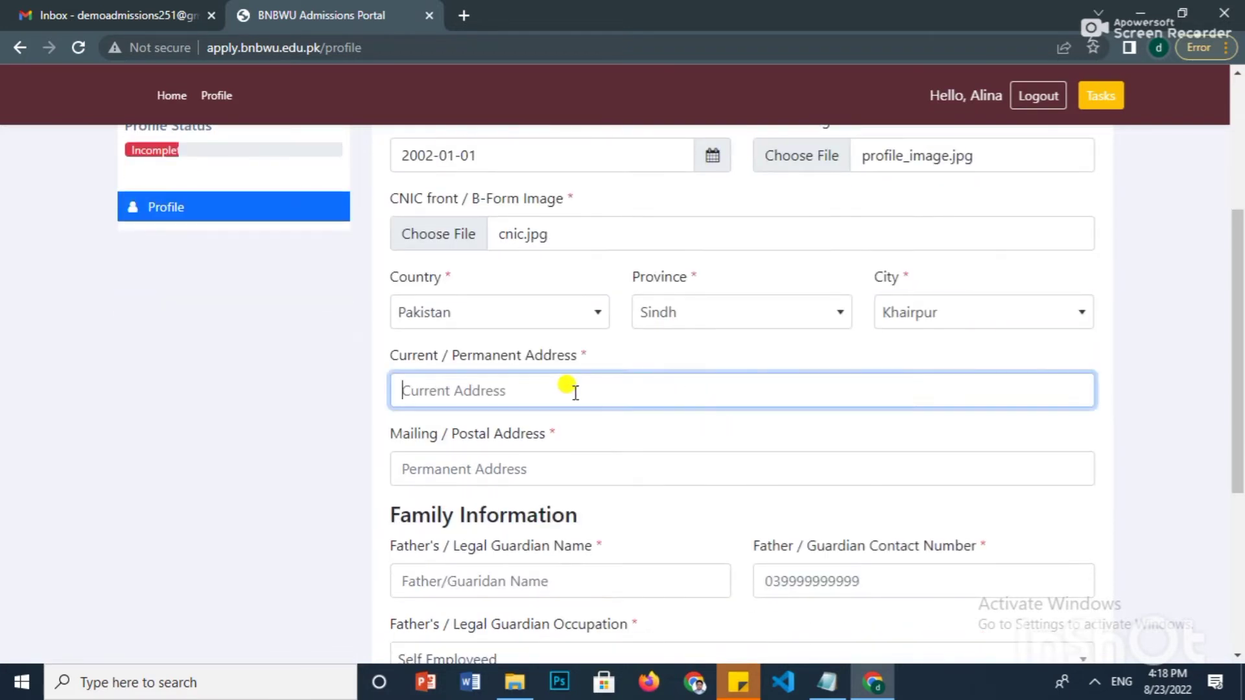
- Enter the current address and paste the same address into Mailing Address
type("Any")
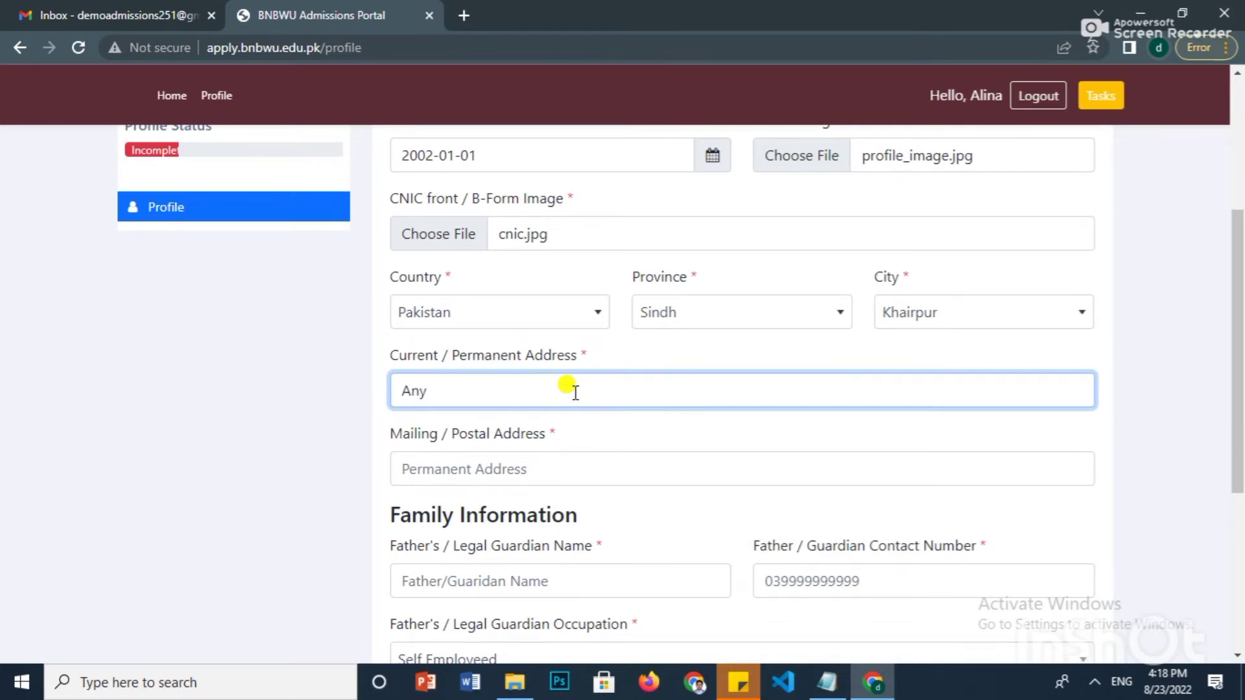
key("BackSpace")
key("BackSpace")
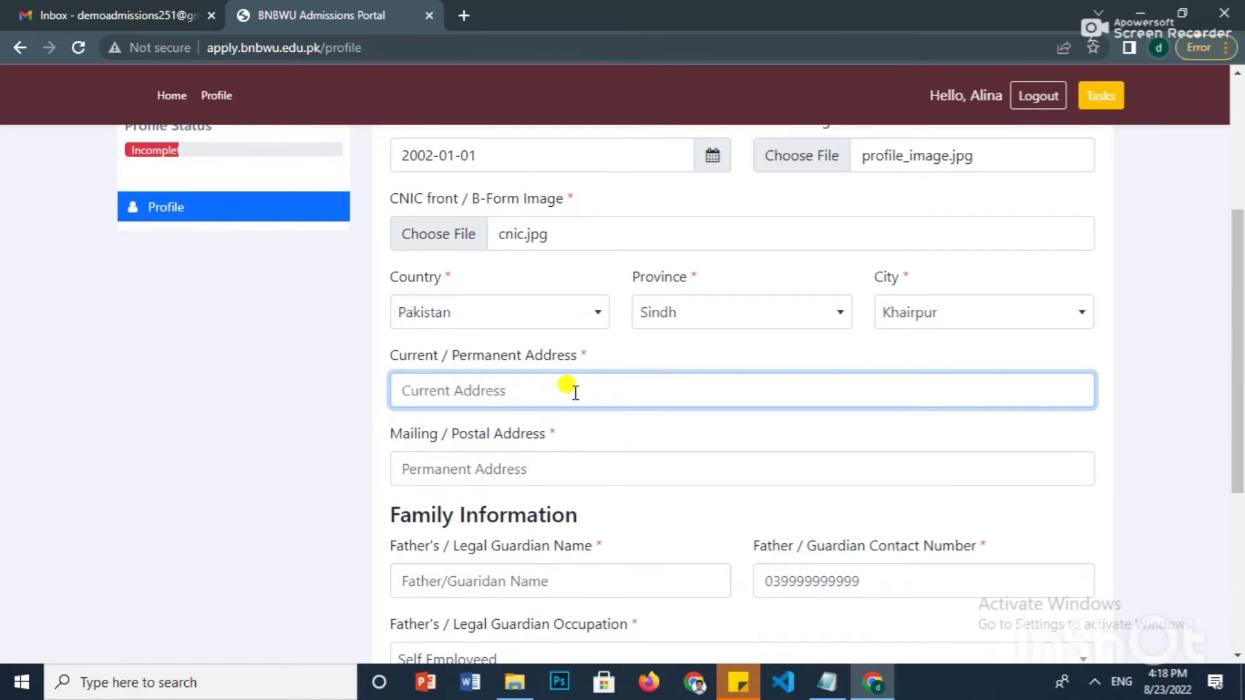
type("Somewhere in khairpur nea khairpur mosque")
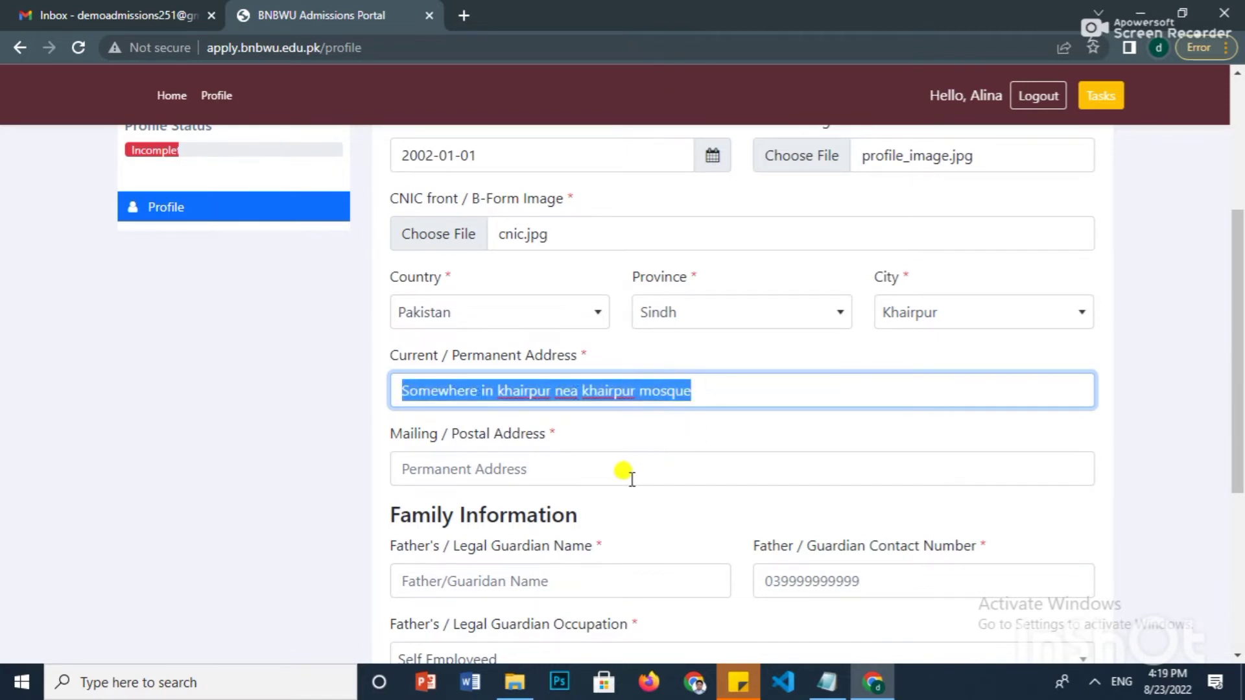
left_click(616, 472)
left_click(616, 472)
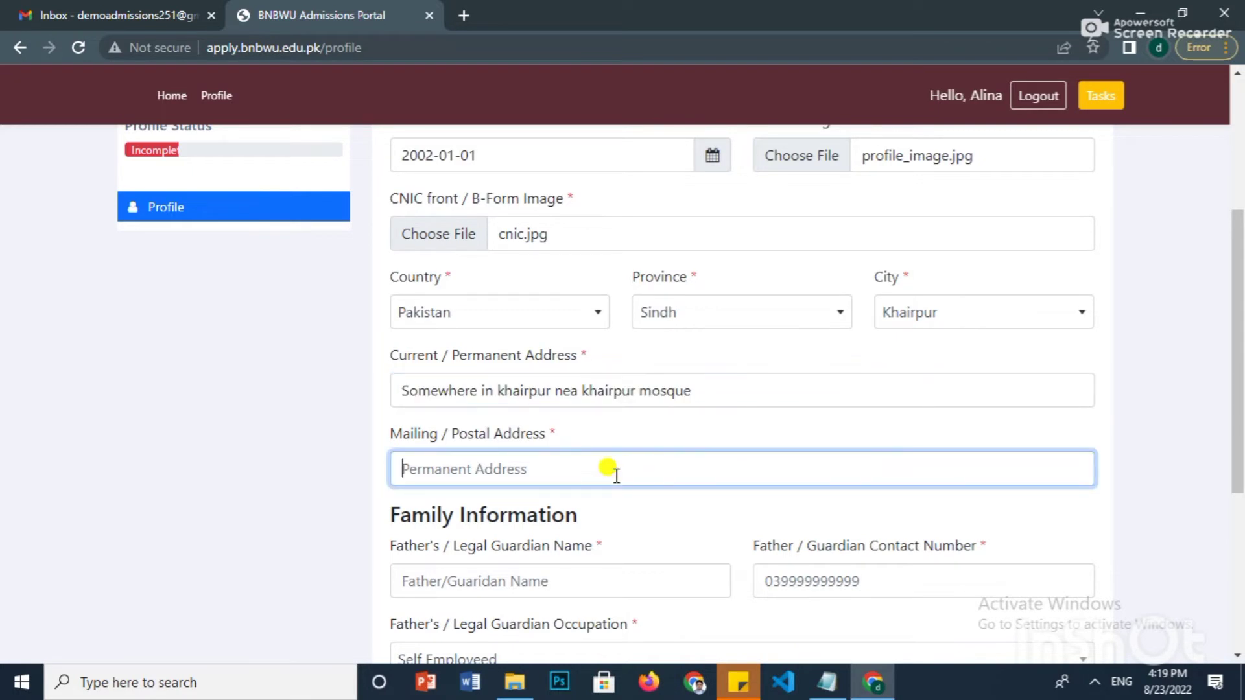
type("Somewhere in khairpur nea khairpur mosque")
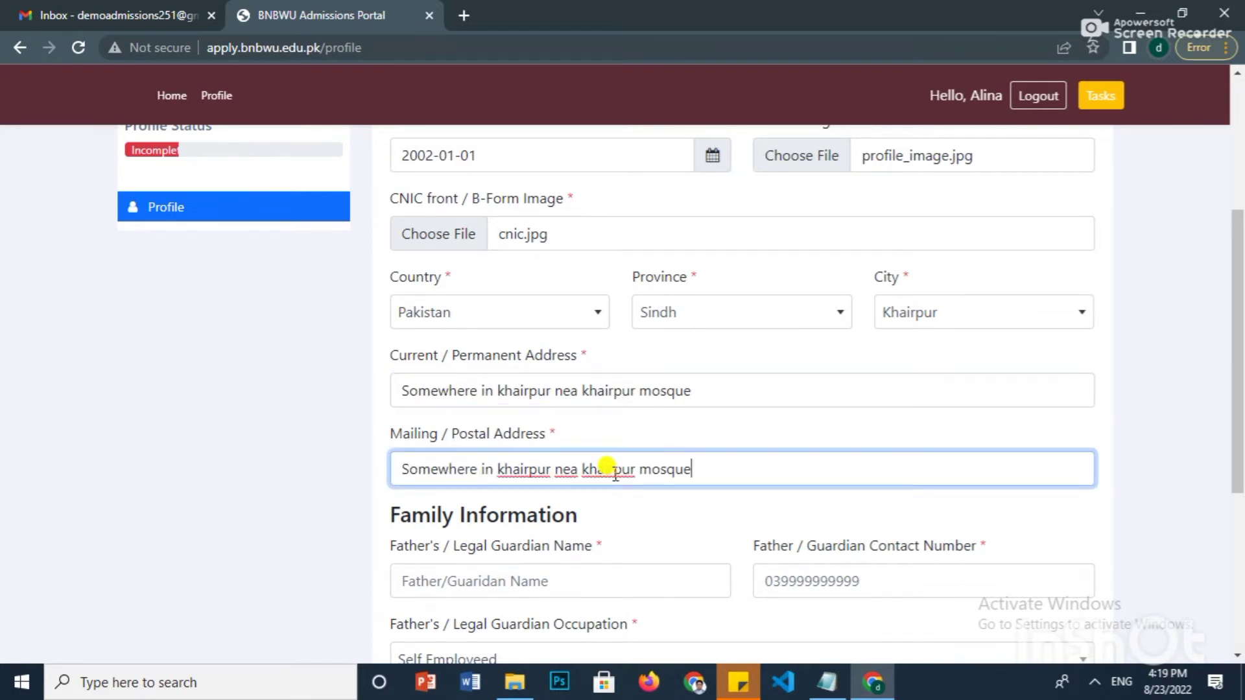
scroll(615, 472, "down", 3)
- Fill in the guardian's name and contact number and set Occupation to Employeed
left_click(578, 399)
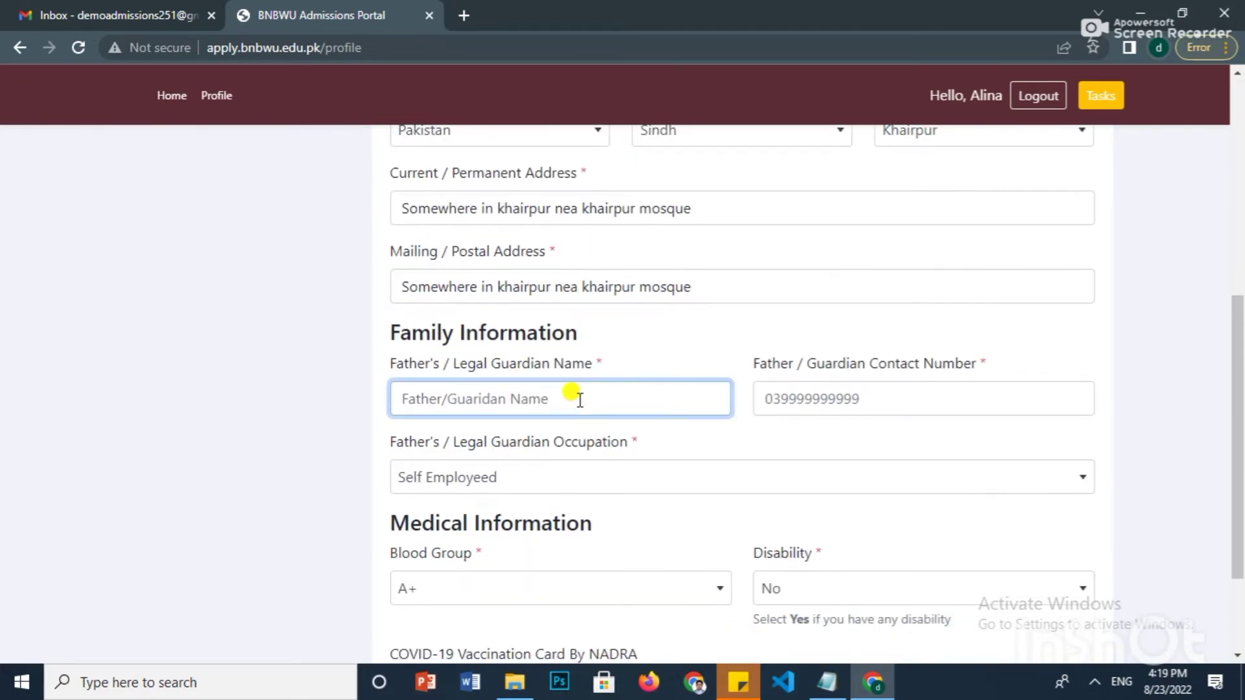
type("Zaman")
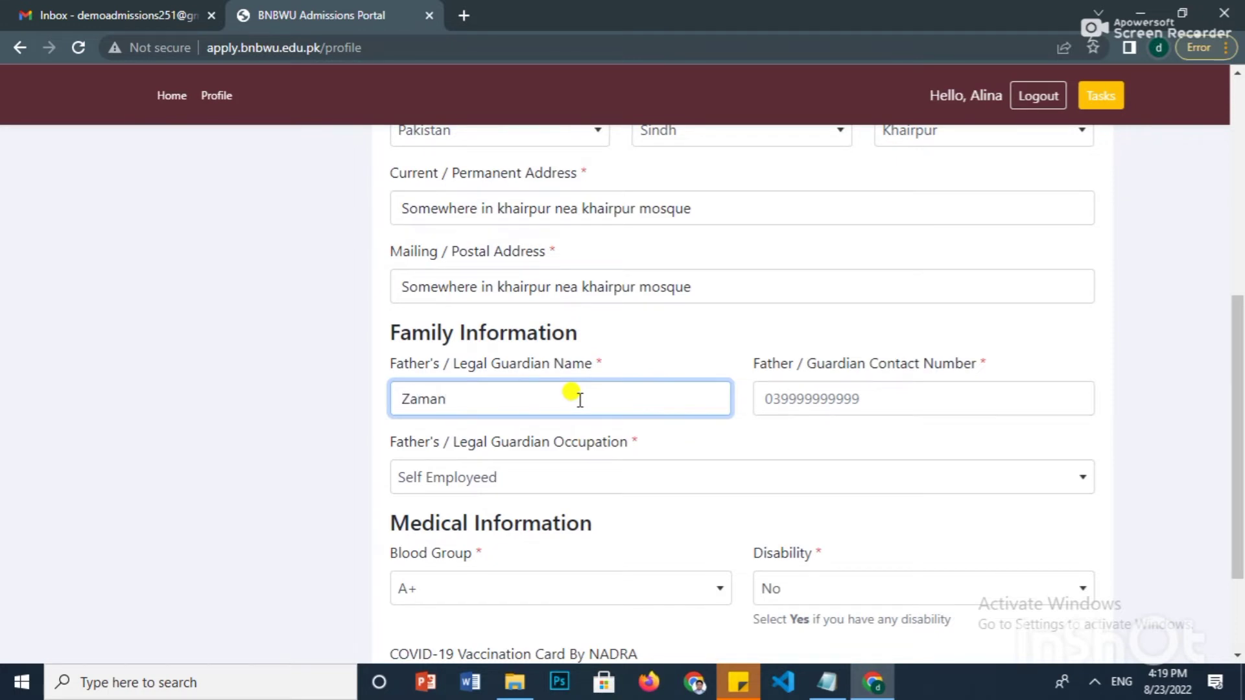
left_click(794, 397)
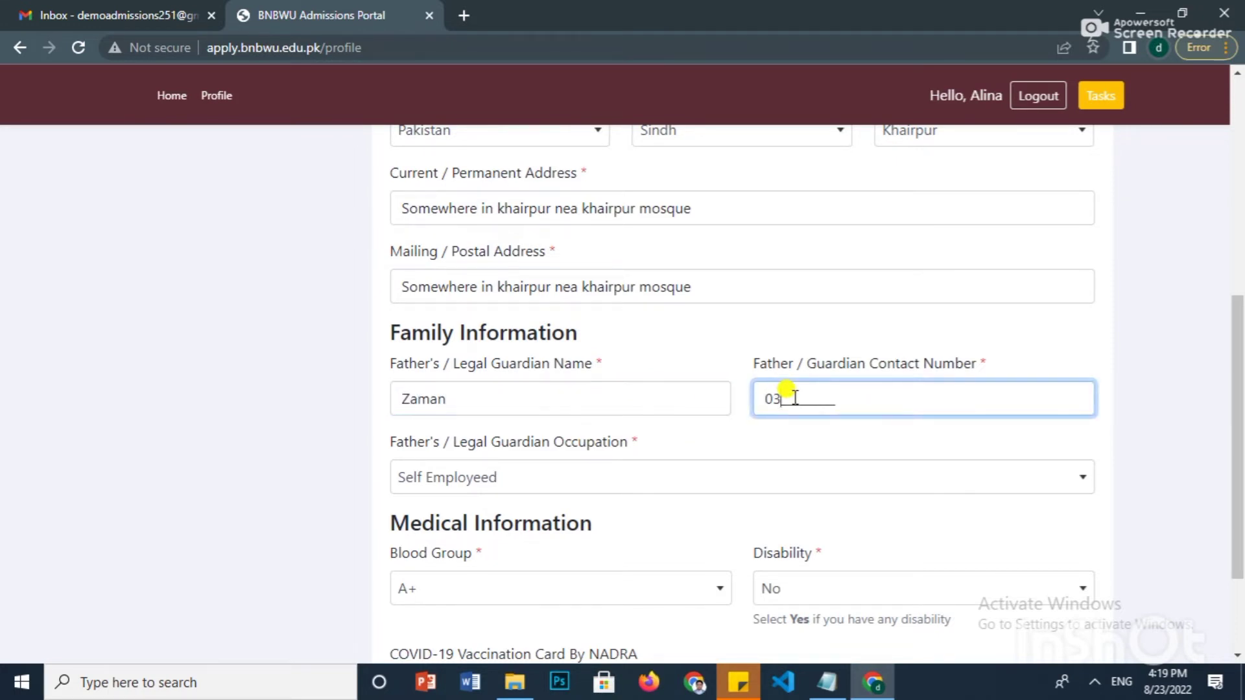
type("000000000")
left_click(667, 478)
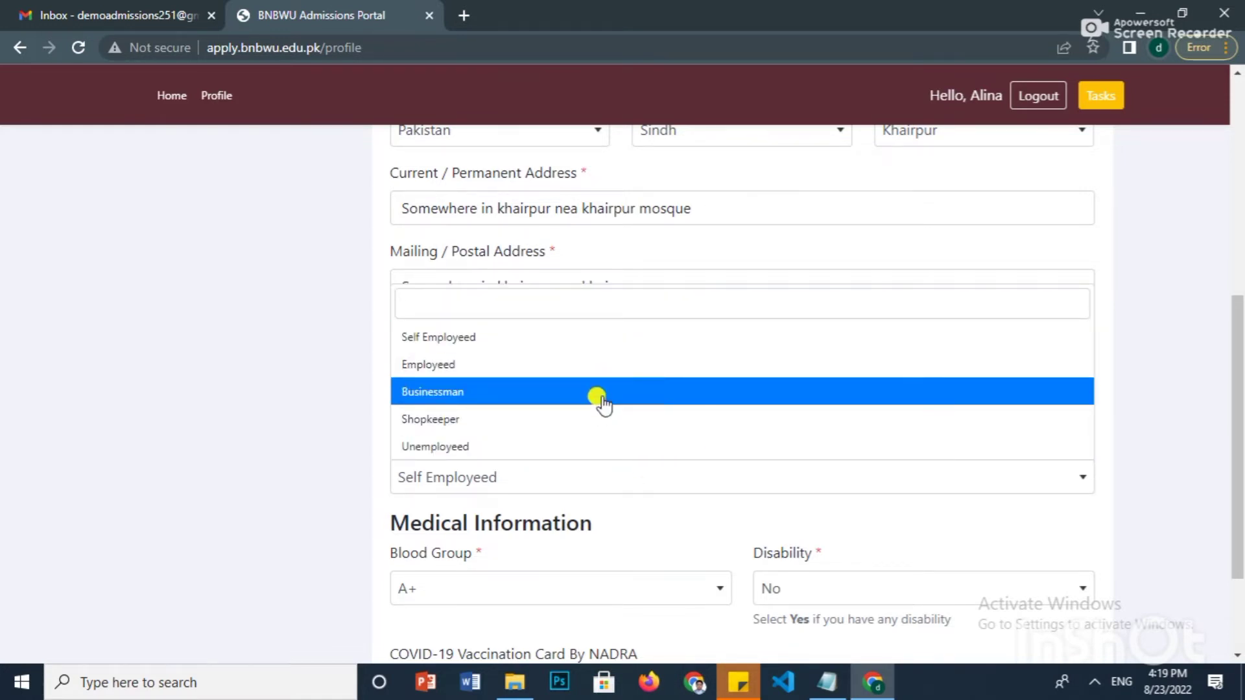
left_click(616, 367)
scroll(617, 363, "down", 1)
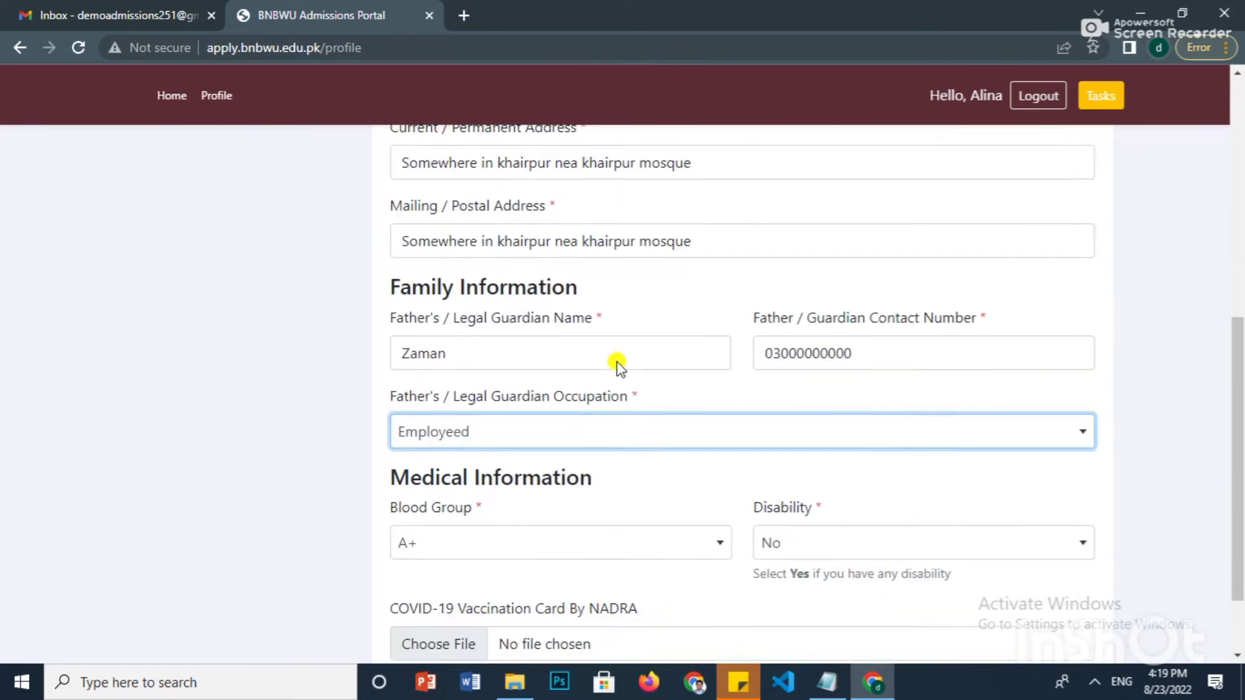
- Choose Blood Group O+, keep Disability at No, then start the COVID-19 vaccination card upload
left_click(590, 443)
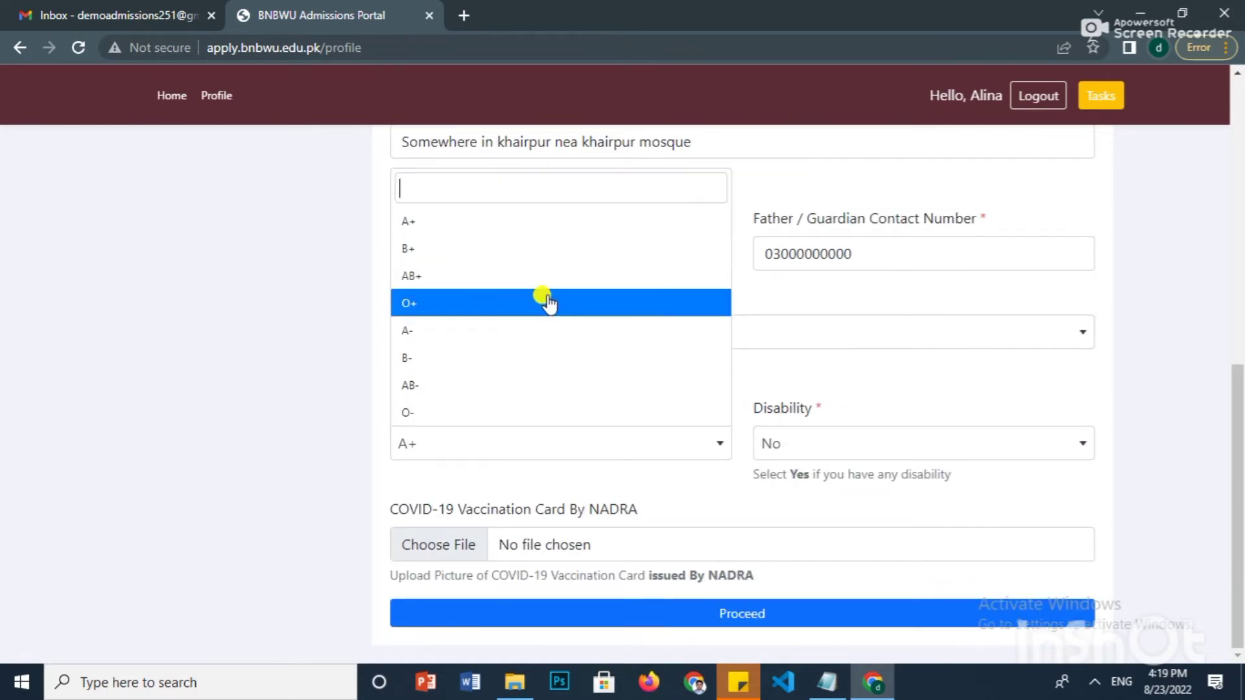
left_click(542, 302)
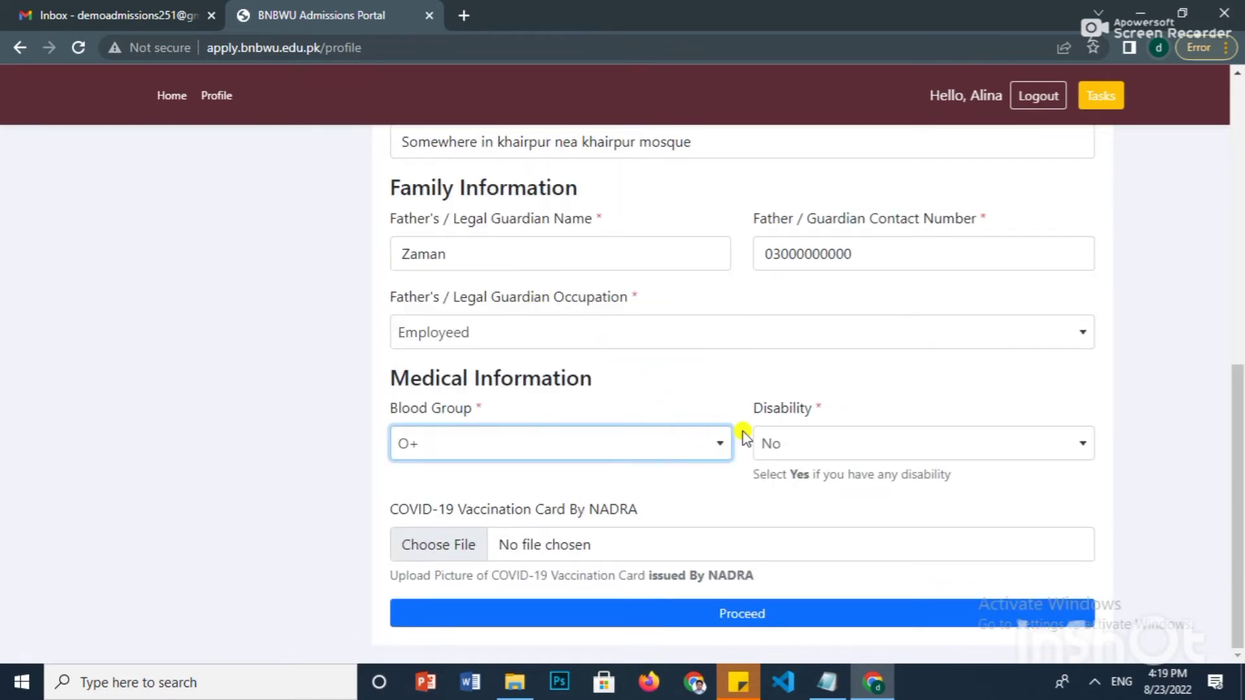
left_click(873, 456)
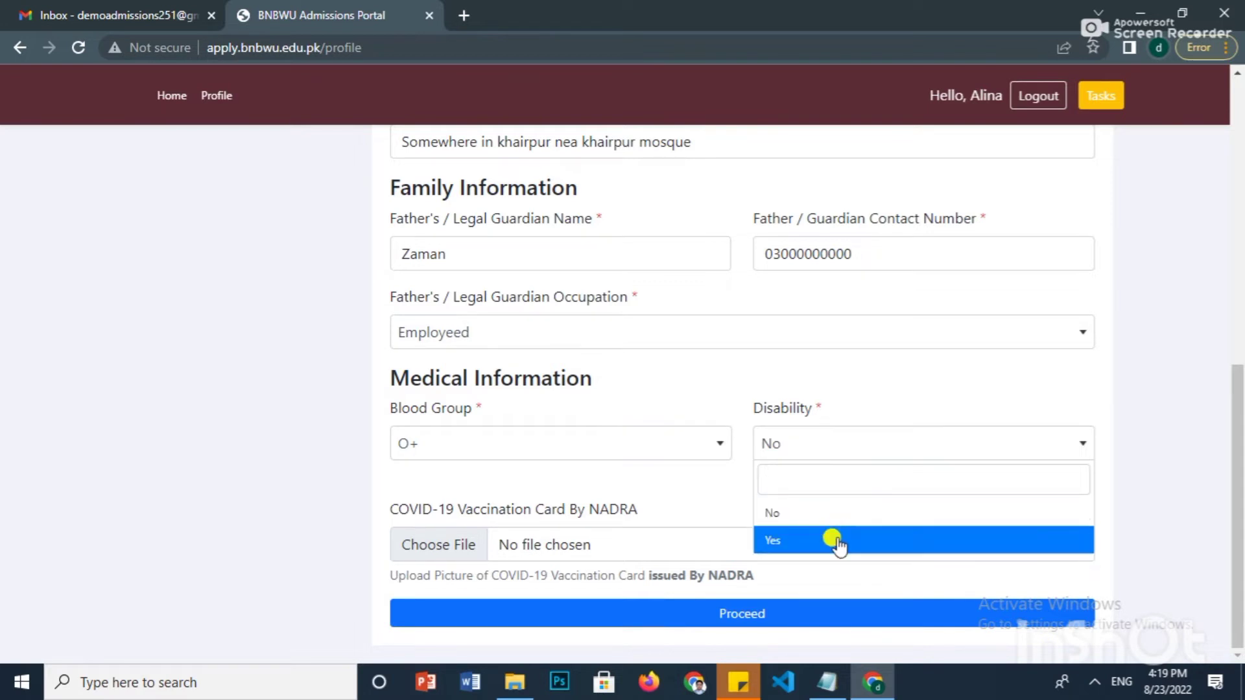
left_click(842, 514)
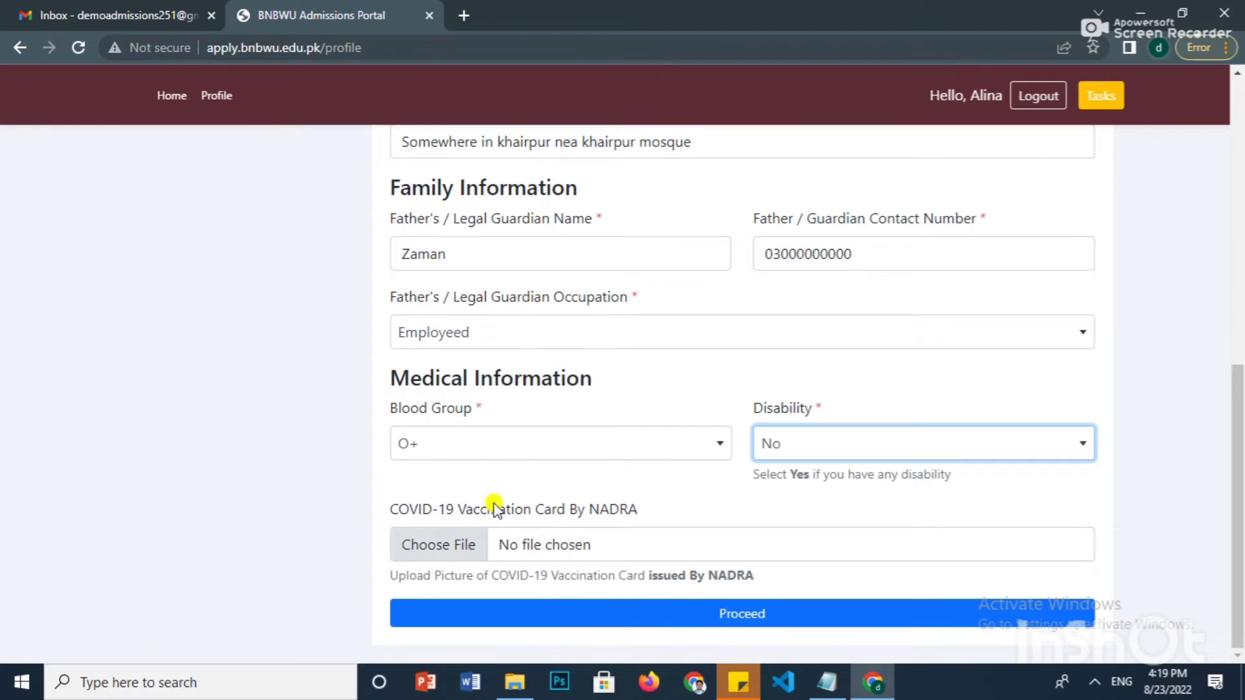
left_click(522, 542)
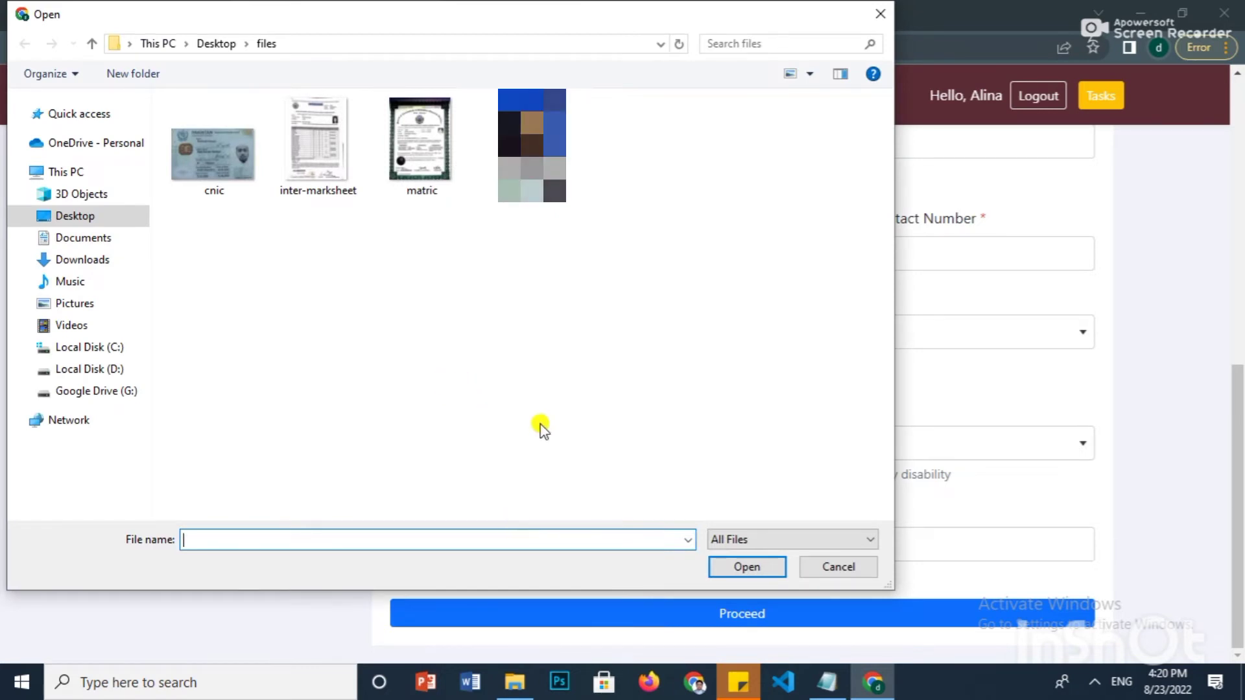
- Dismiss the file picker and save the profile details so the update succeeds
left_click(820, 567)
scroll(677, 477, "up", 9)
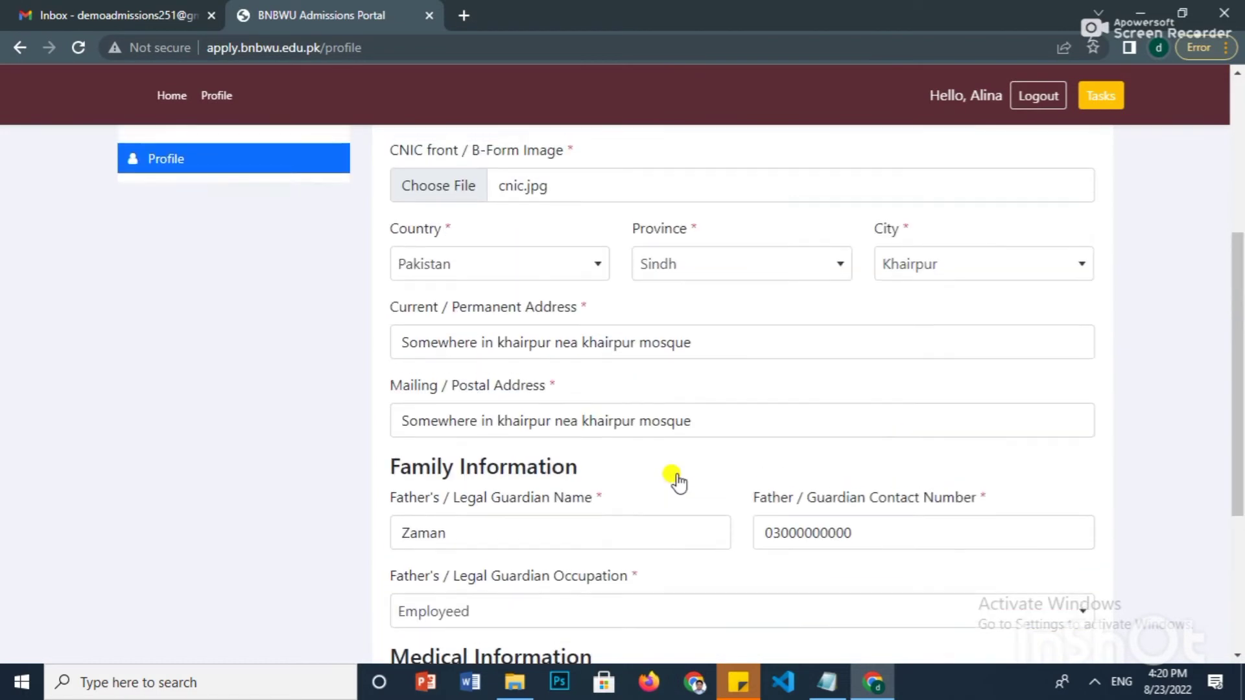
scroll(676, 477, "down", 9)
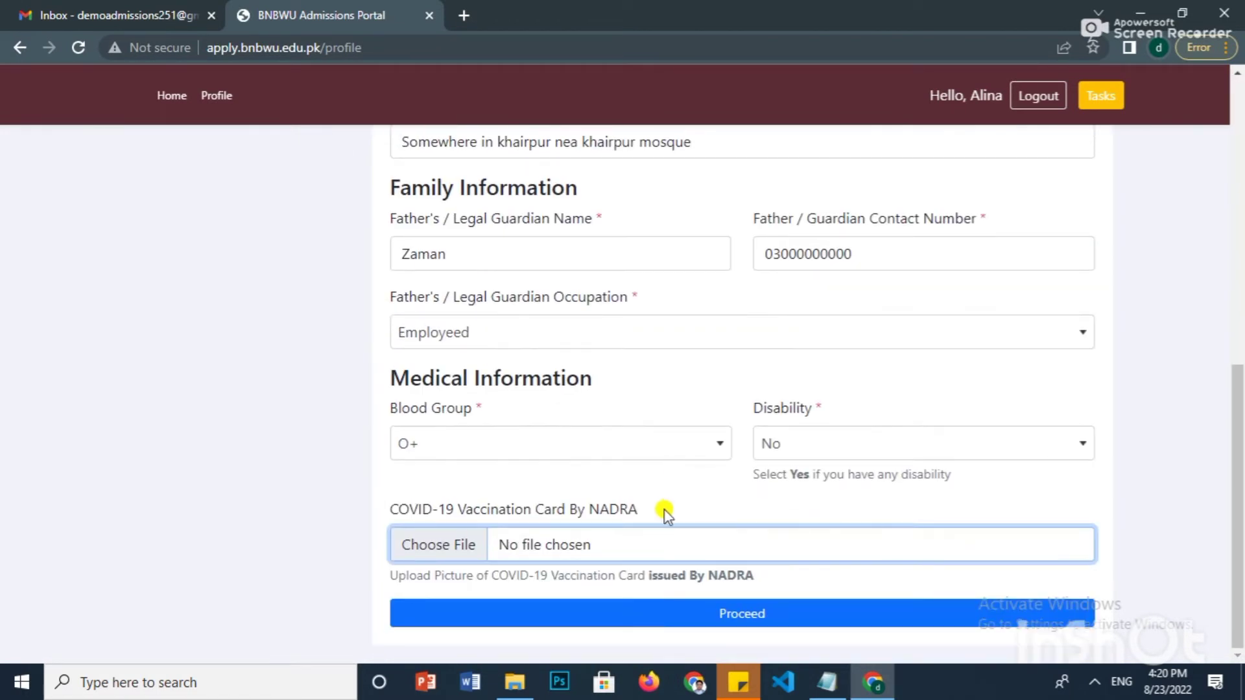
left_click(686, 611)
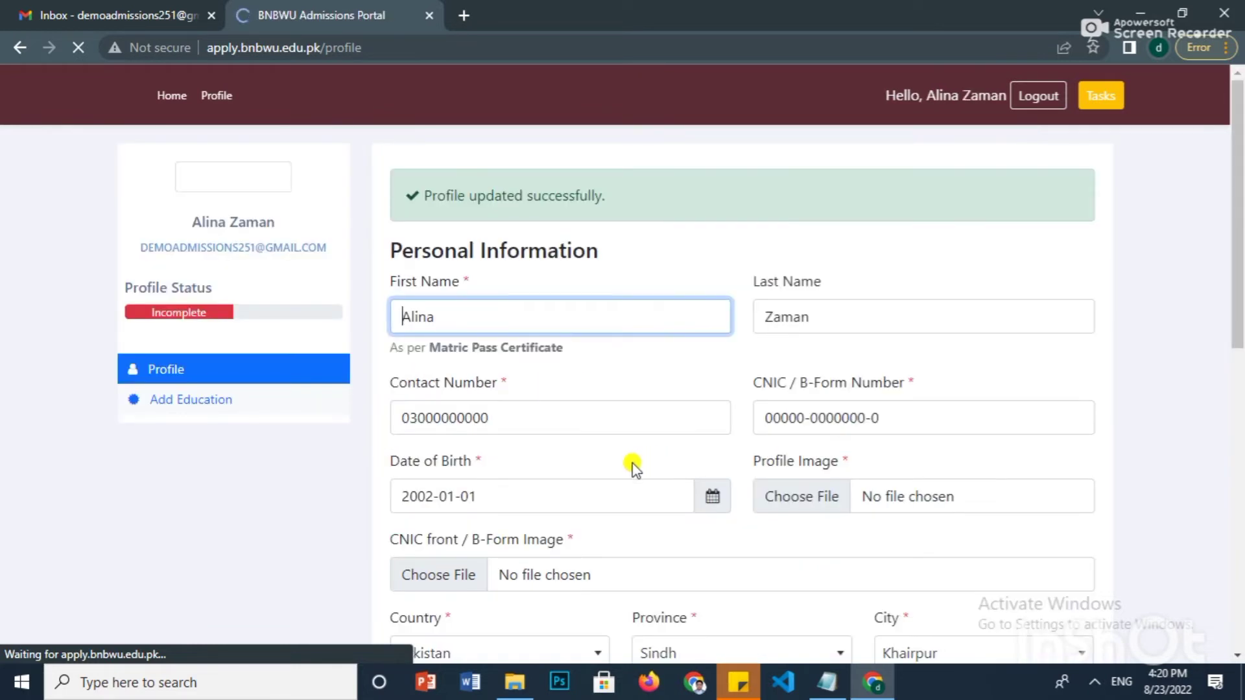
- Go to the Add Education page from the sidebar
scroll(525, 447, "down", 3)
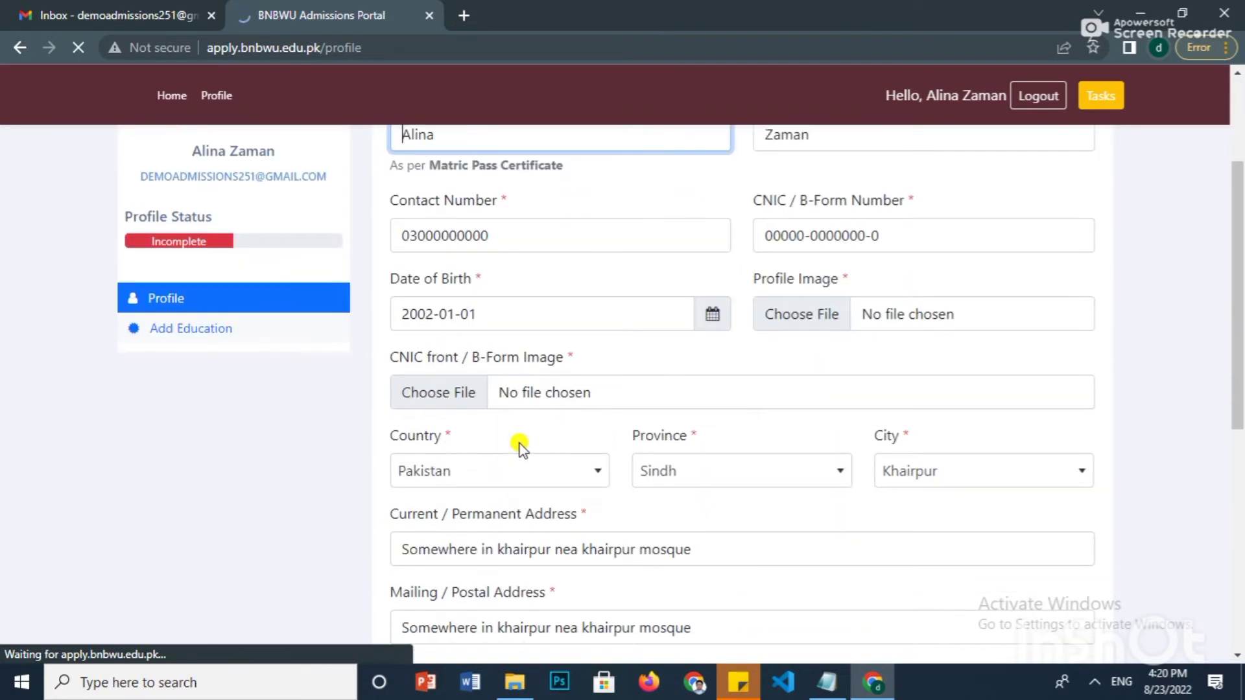
scroll(518, 447, "down", 5)
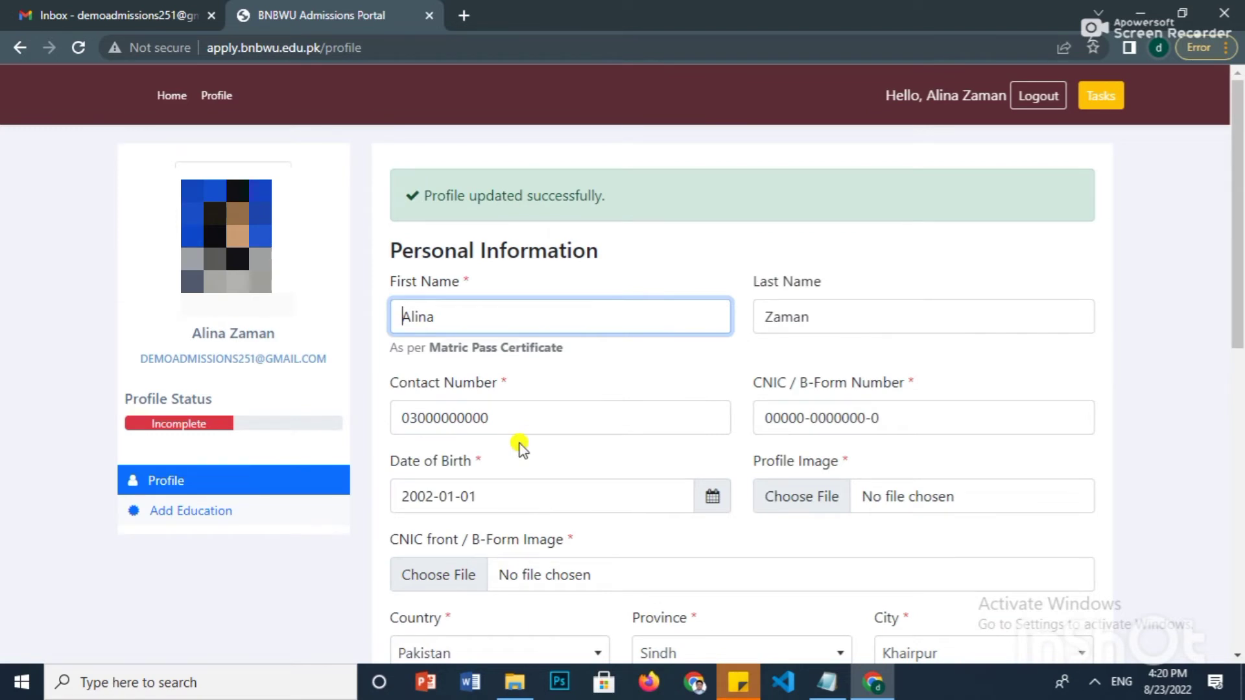
scroll(519, 445, "down", 3)
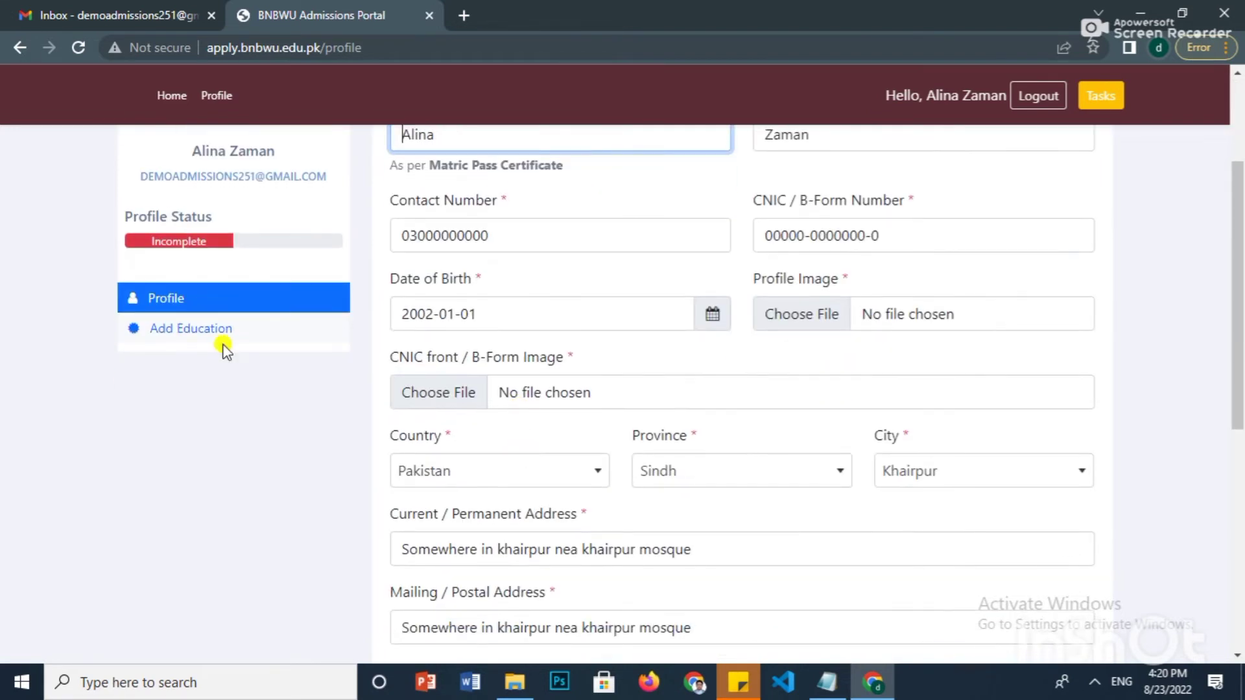
left_click(186, 336)
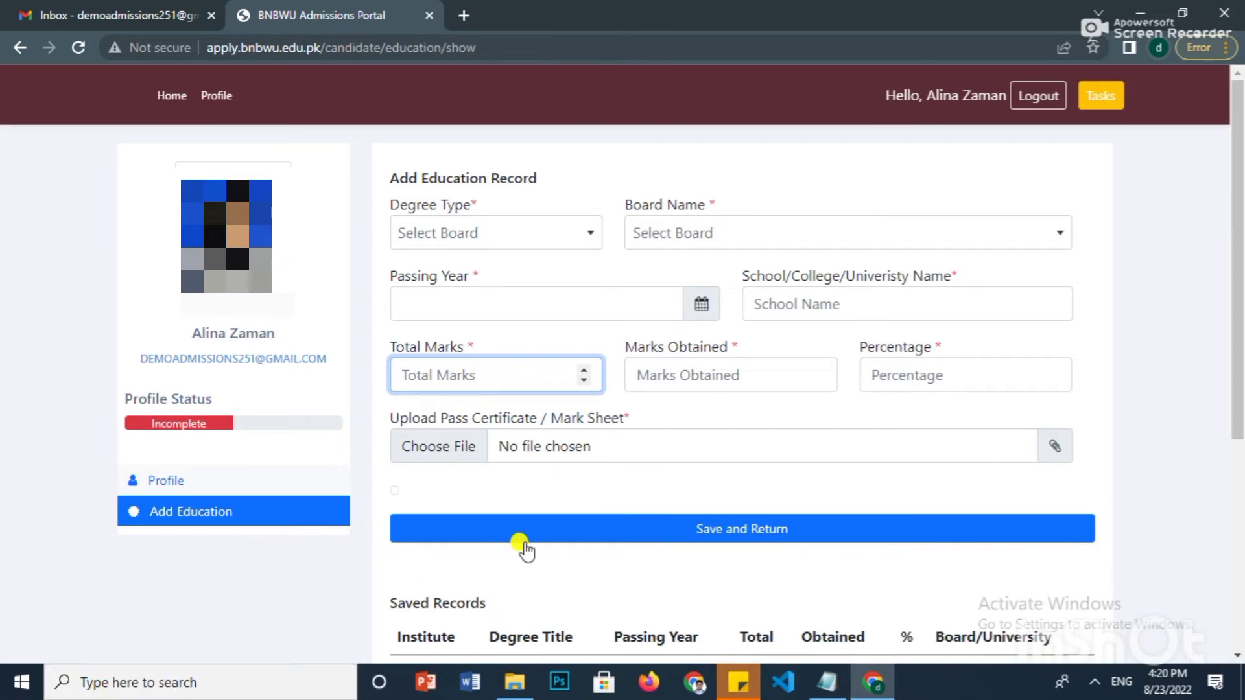
- Set degree type SSC/O-Levels/Equivalent, Sukkur board and passing year 2017 for the Matric record
scroll(674, 402, "down", 1)
scroll(674, 402, "down", 2)
scroll(564, 403, "up", 3)
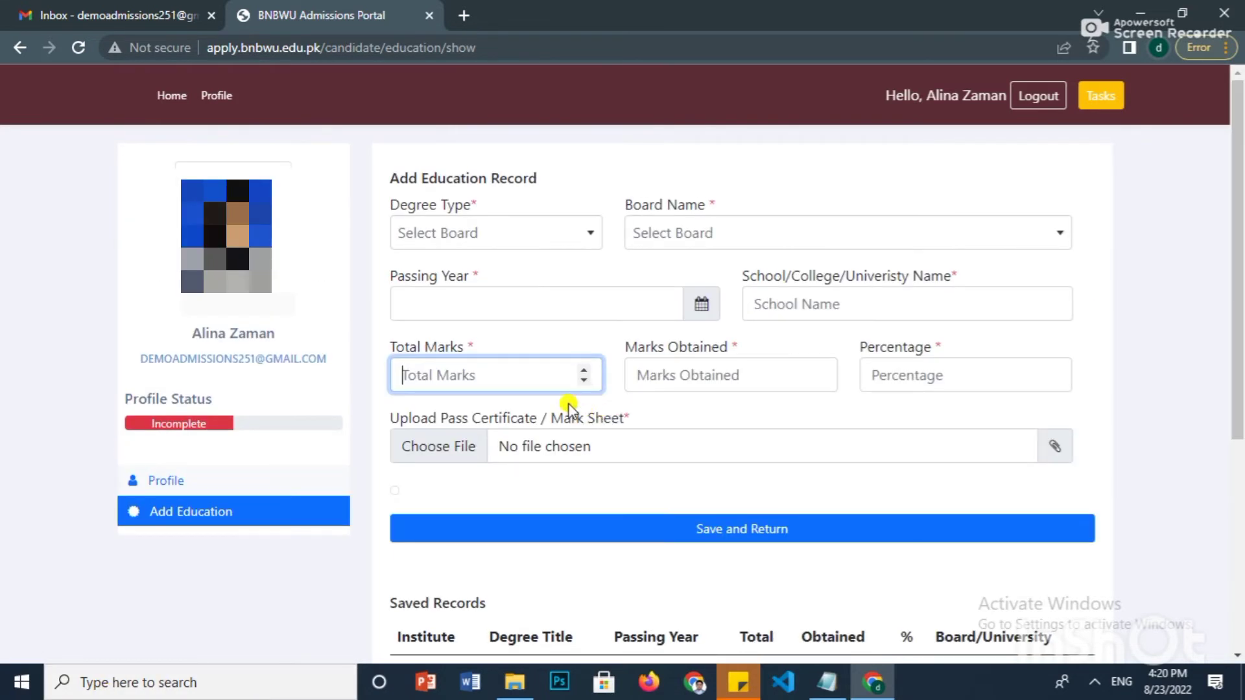
left_click(582, 236)
left_click(517, 303)
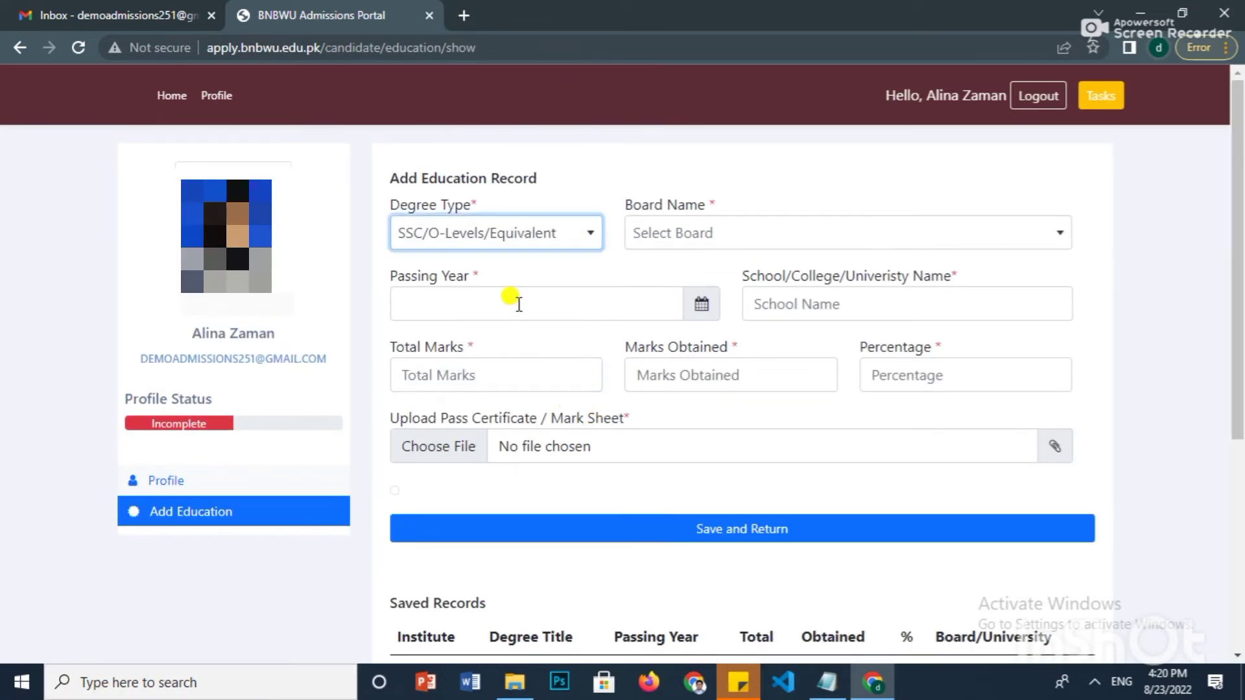
left_click(663, 234)
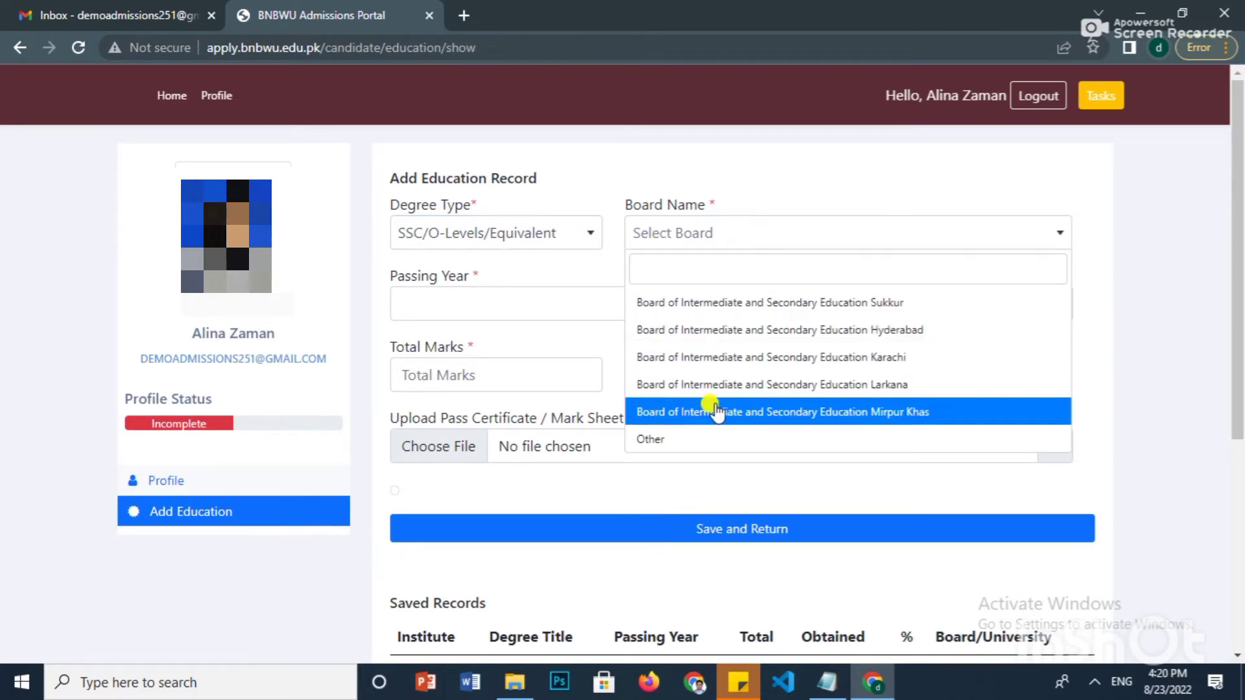
left_click(742, 304)
left_click(561, 303)
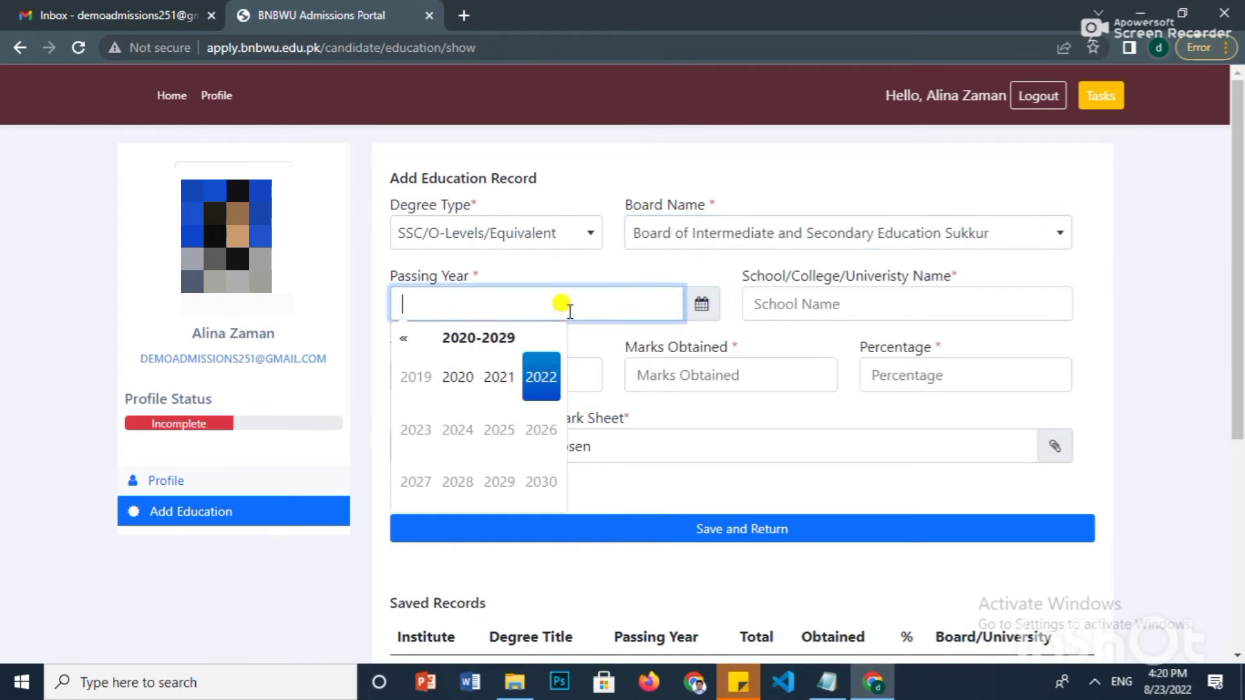
left_click(402, 339)
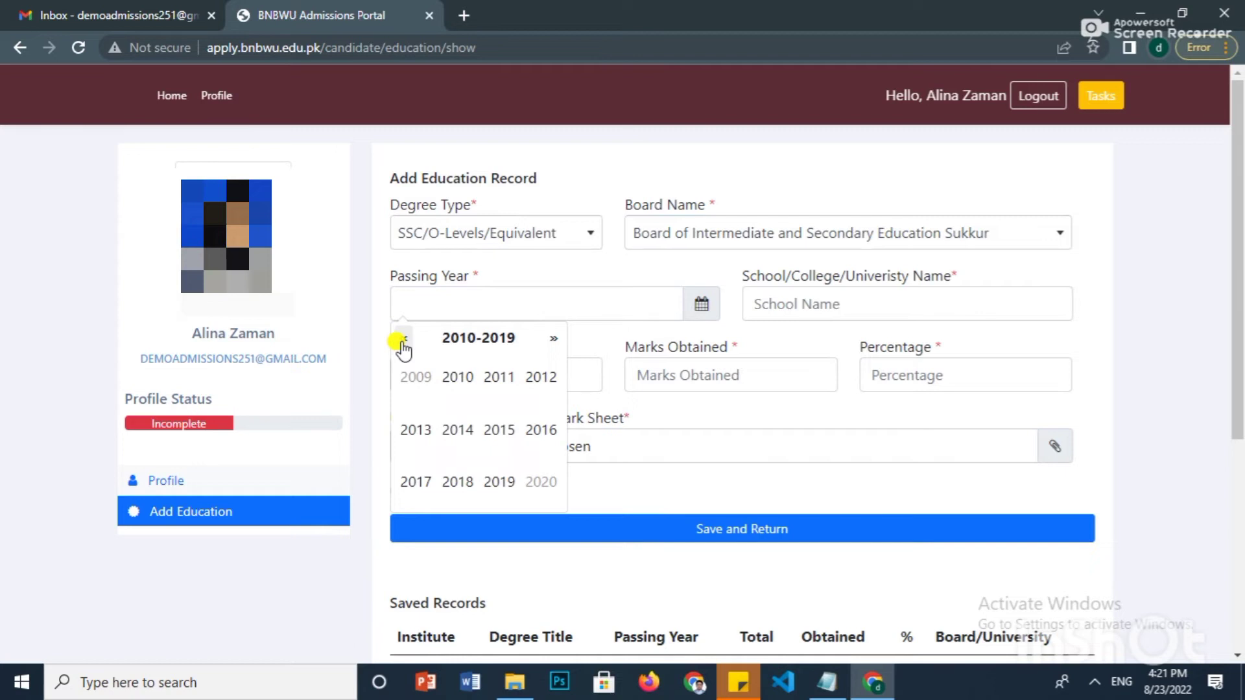
left_click(411, 482)
- Enter 'Some School Name' with 850 total marks and 756 marks obtained
left_click(796, 303)
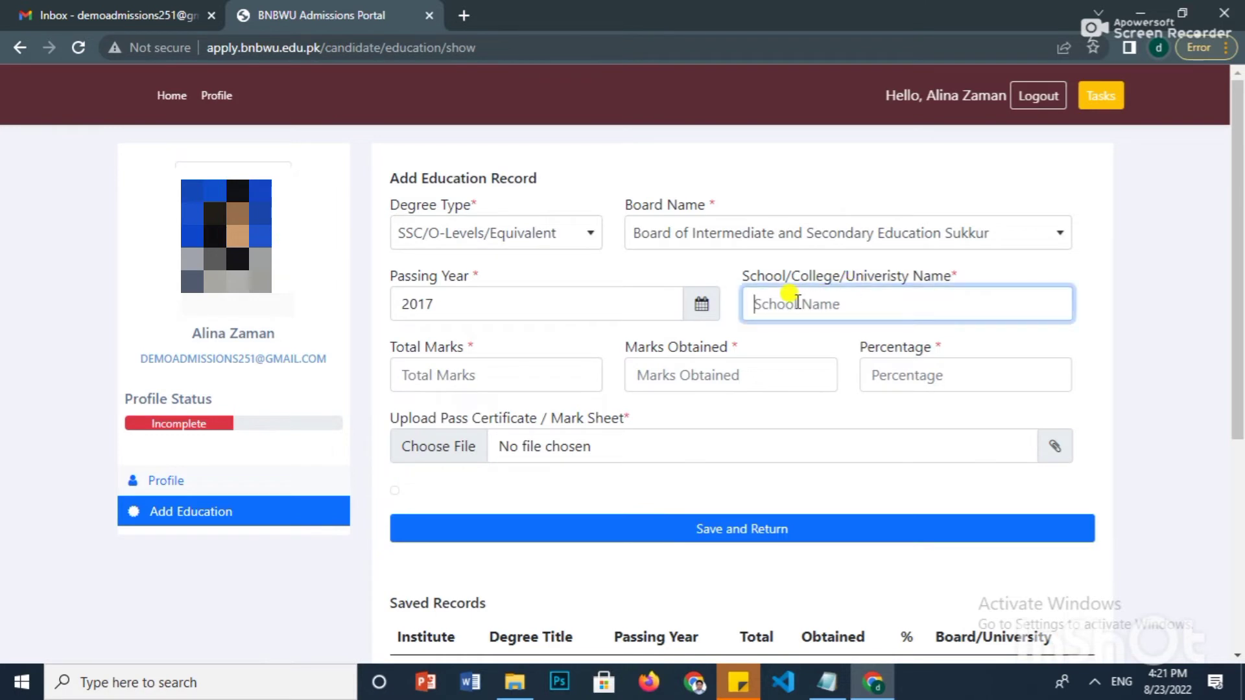
type("Some School Name")
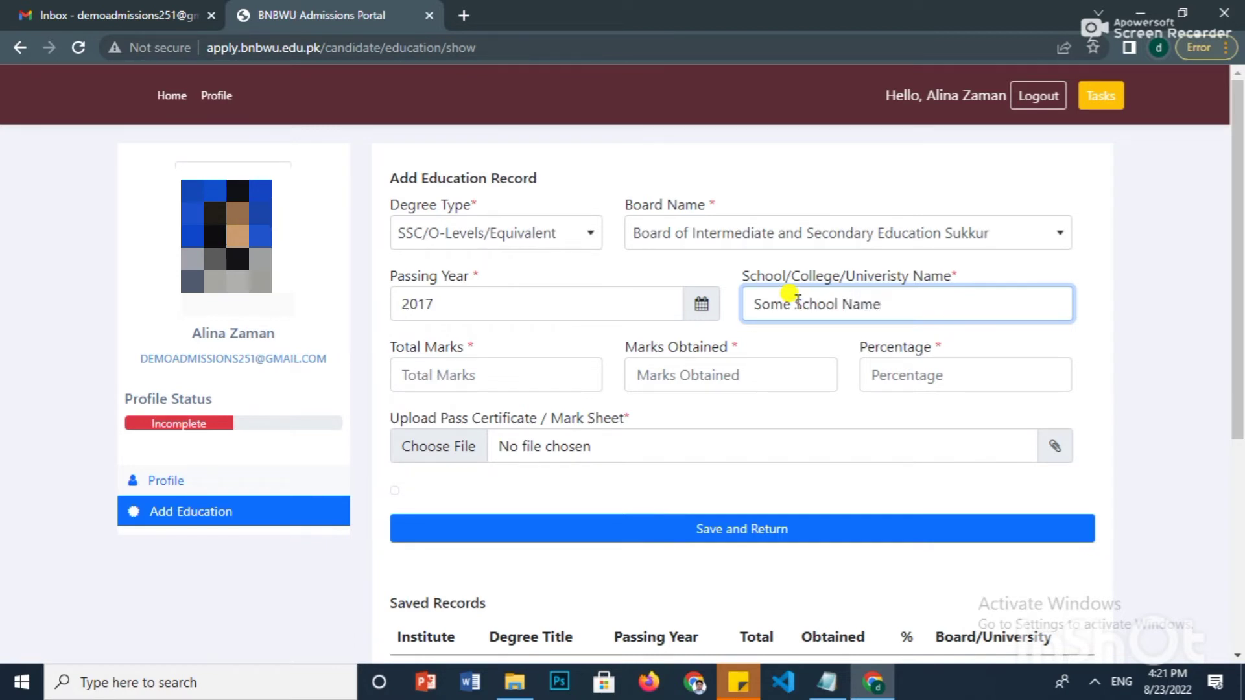
left_click(443, 378)
type("850")
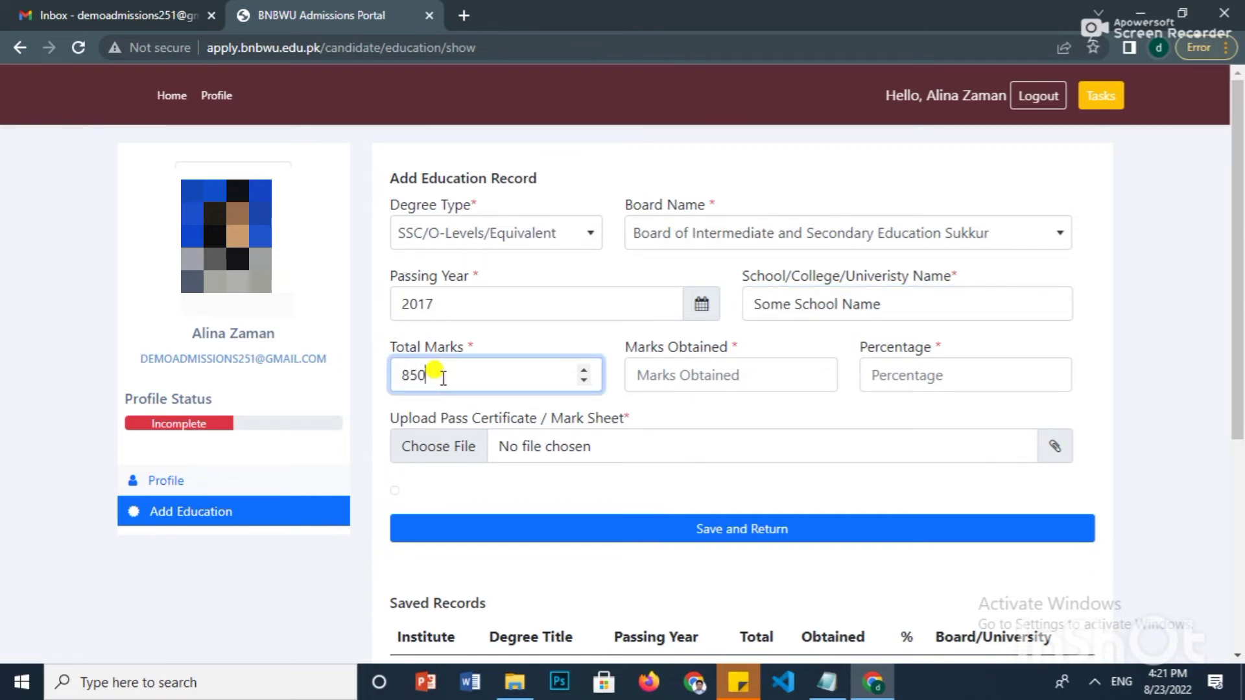
left_click(658, 369)
type("7")
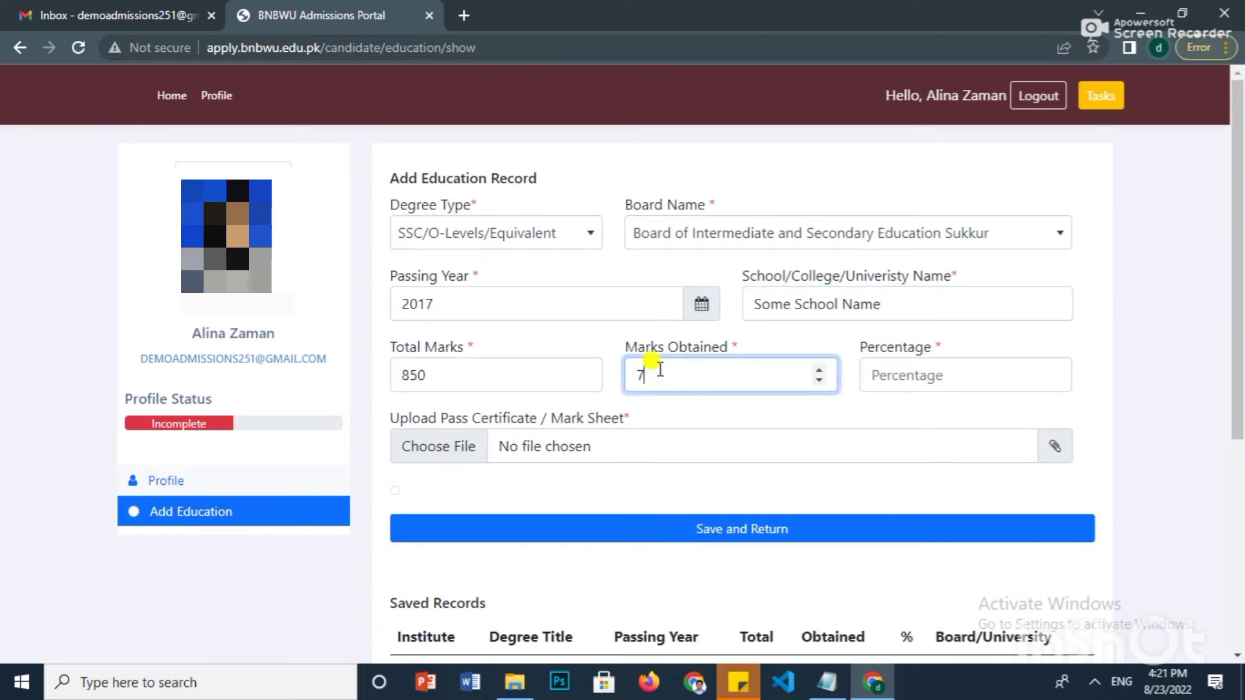
type("56")
- Attach matric.jpg as the certificate and save the Matric record
left_click(661, 447)
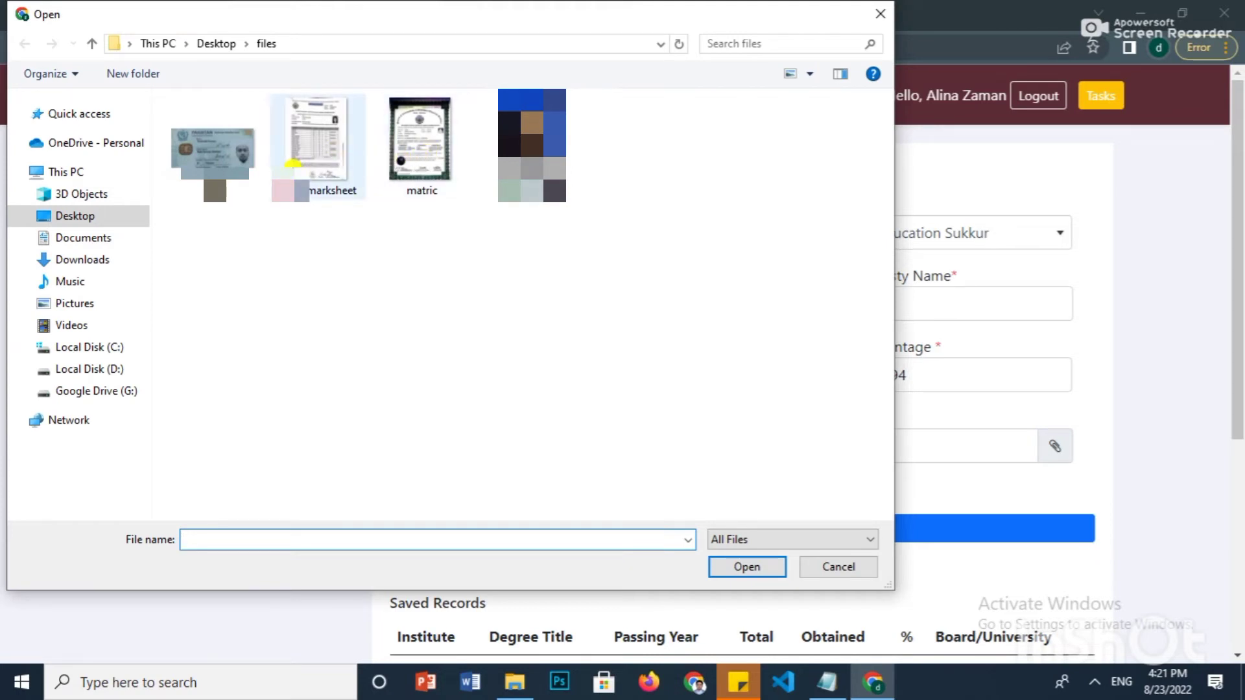
left_click(420, 145)
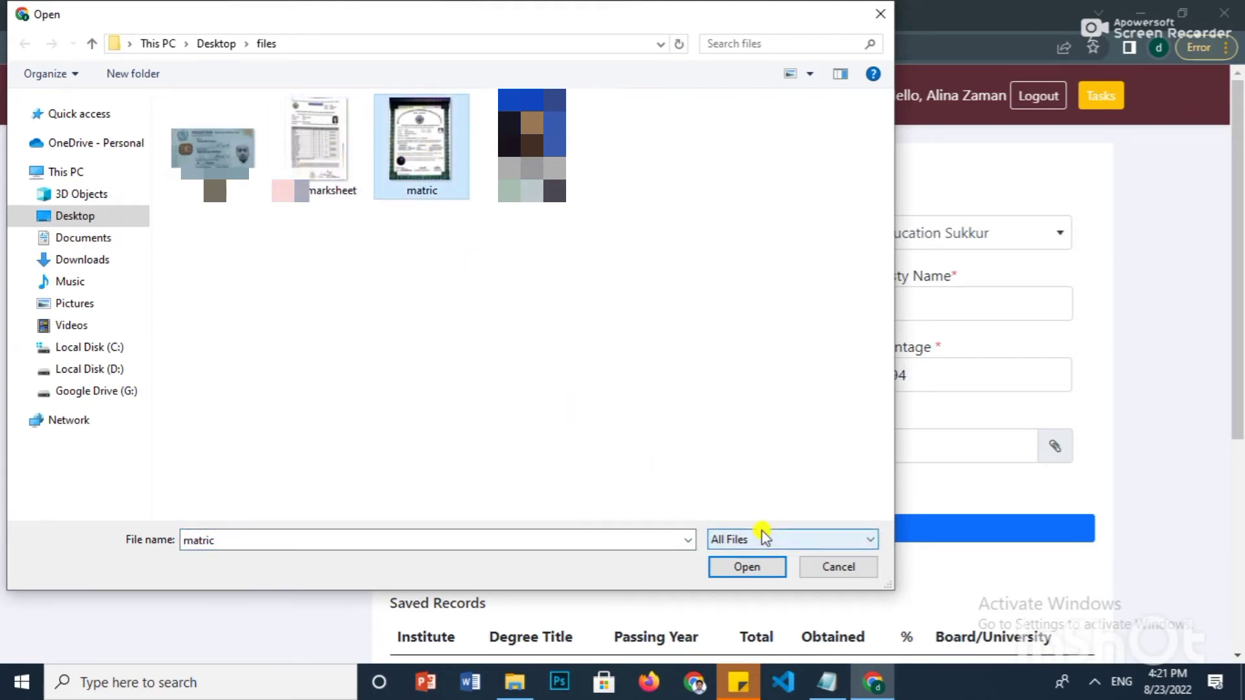
left_click(729, 568)
scroll(664, 405, "down", 7)
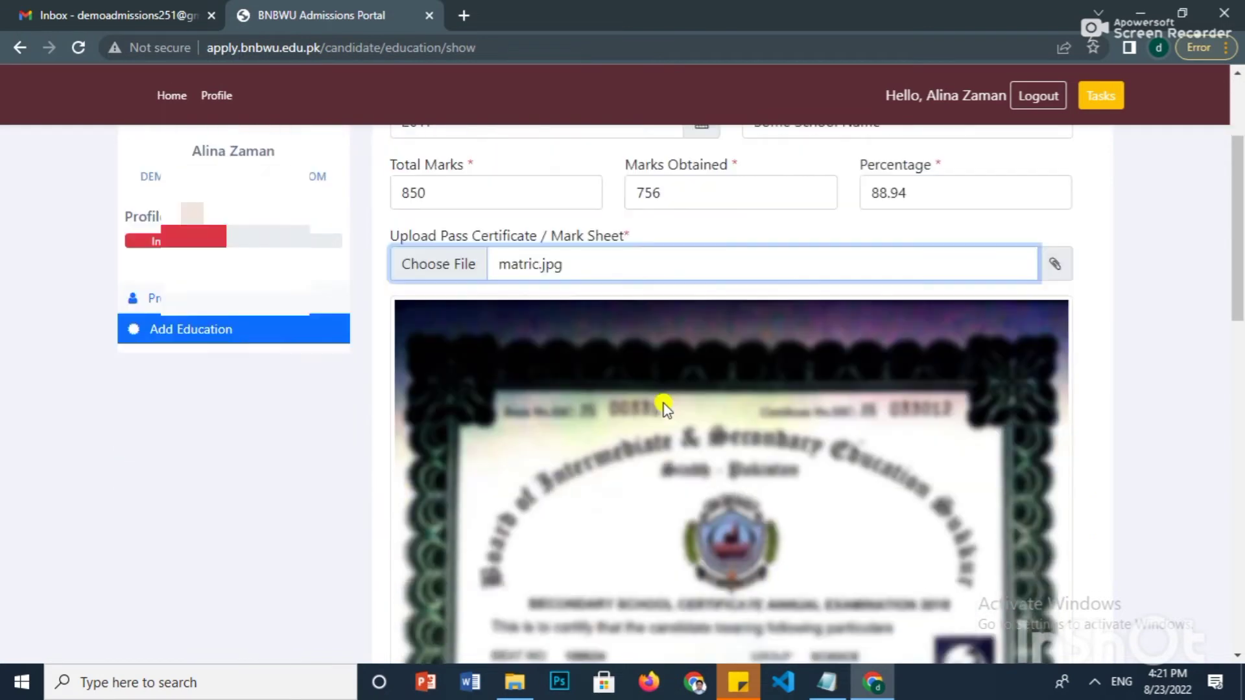
scroll(665, 405, "down", 10)
scroll(666, 406, "up", 4)
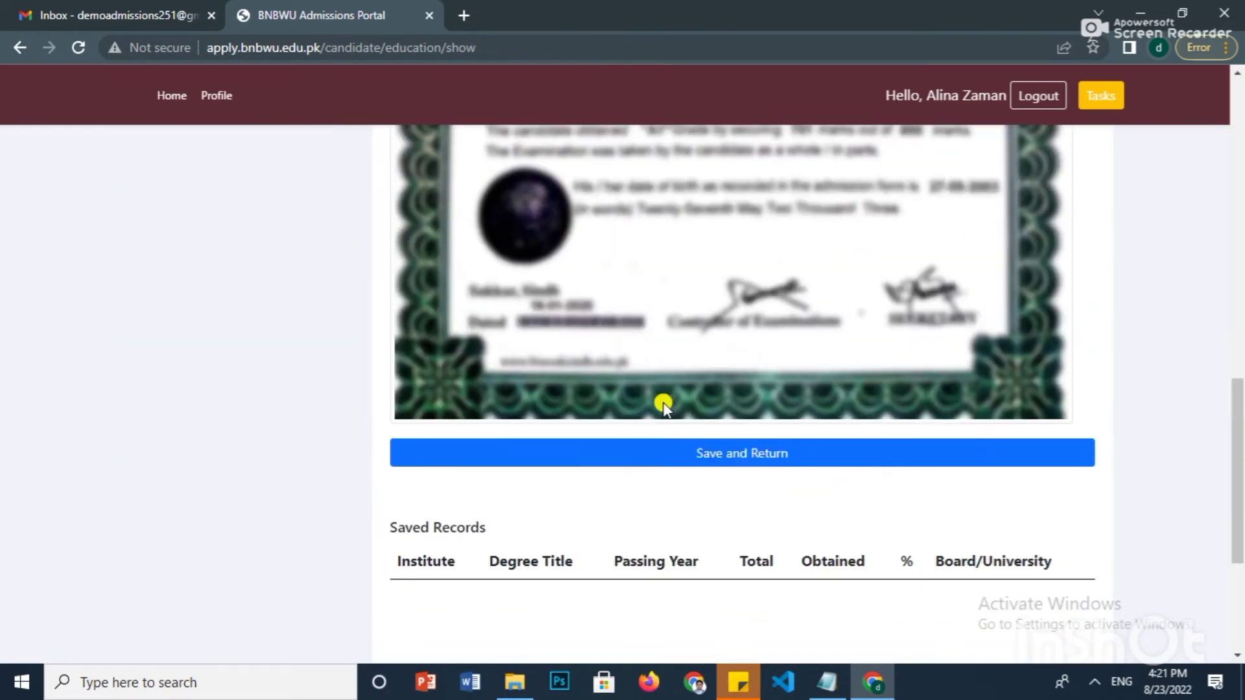
scroll(722, 341, "up", 10)
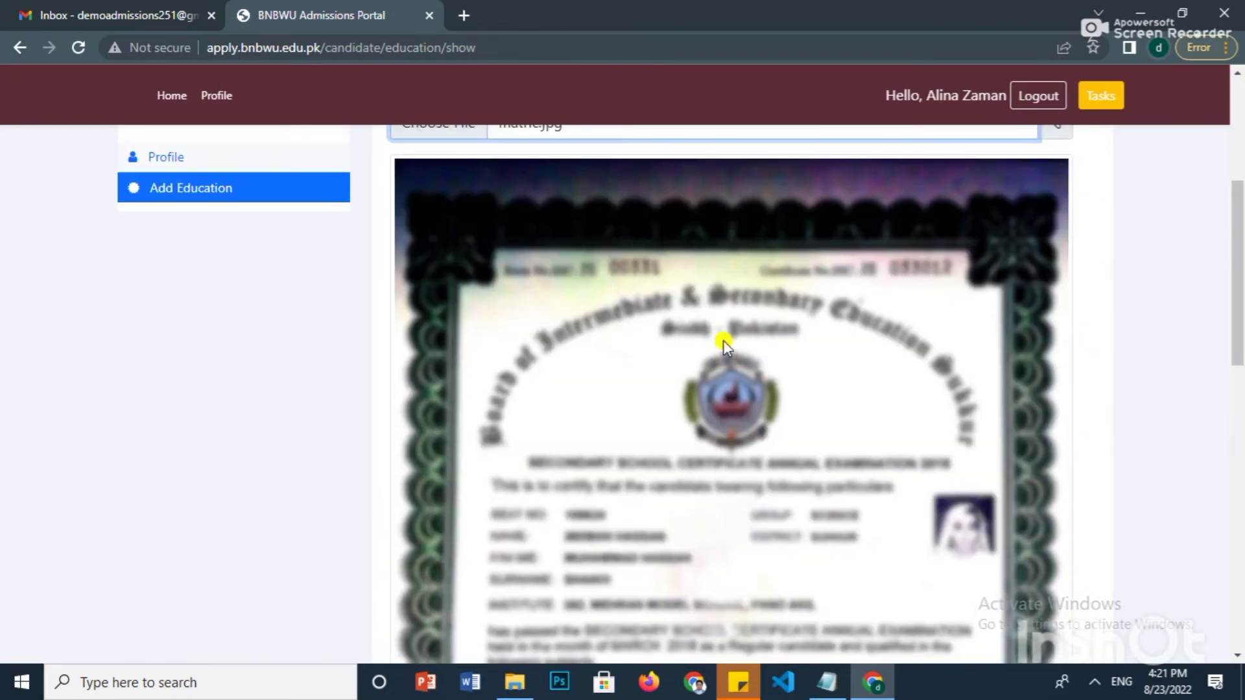
scroll(722, 341, "down", 11)
scroll(722, 340, "down", 1)
left_click(728, 361)
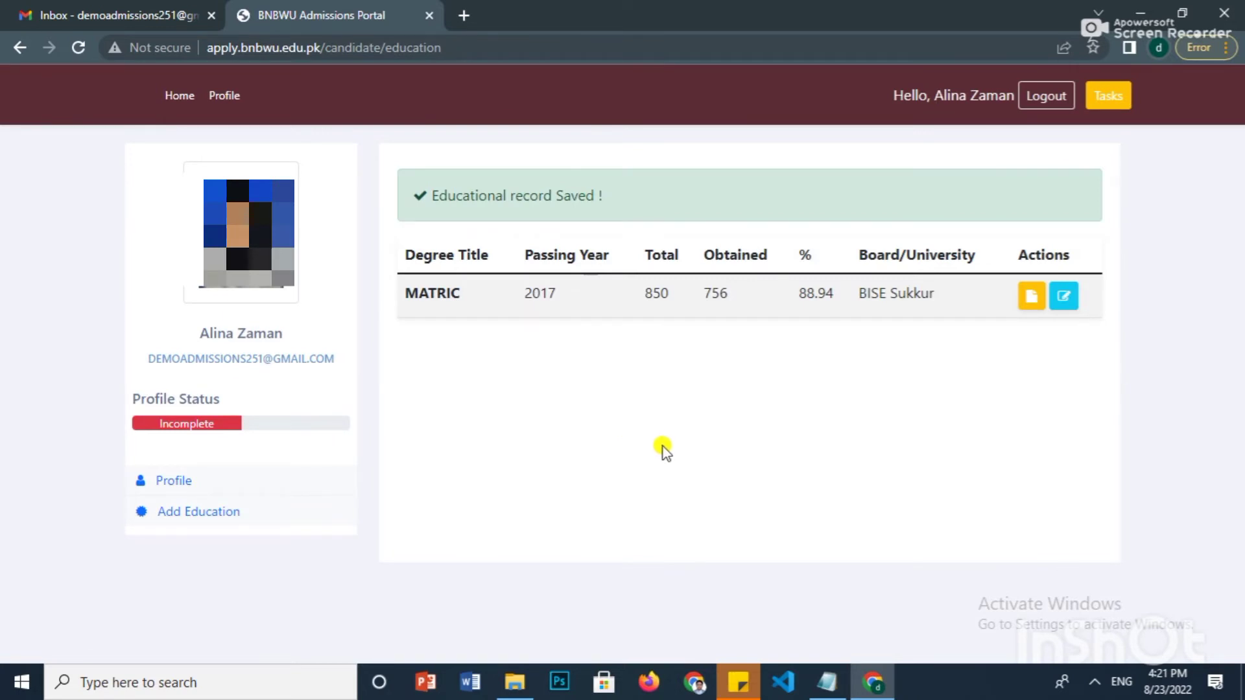
- Start a new record: HSC/A-Levels/Equivalent, Sukkur board, Pre-Medical group, passing year 2020
left_click(190, 514)
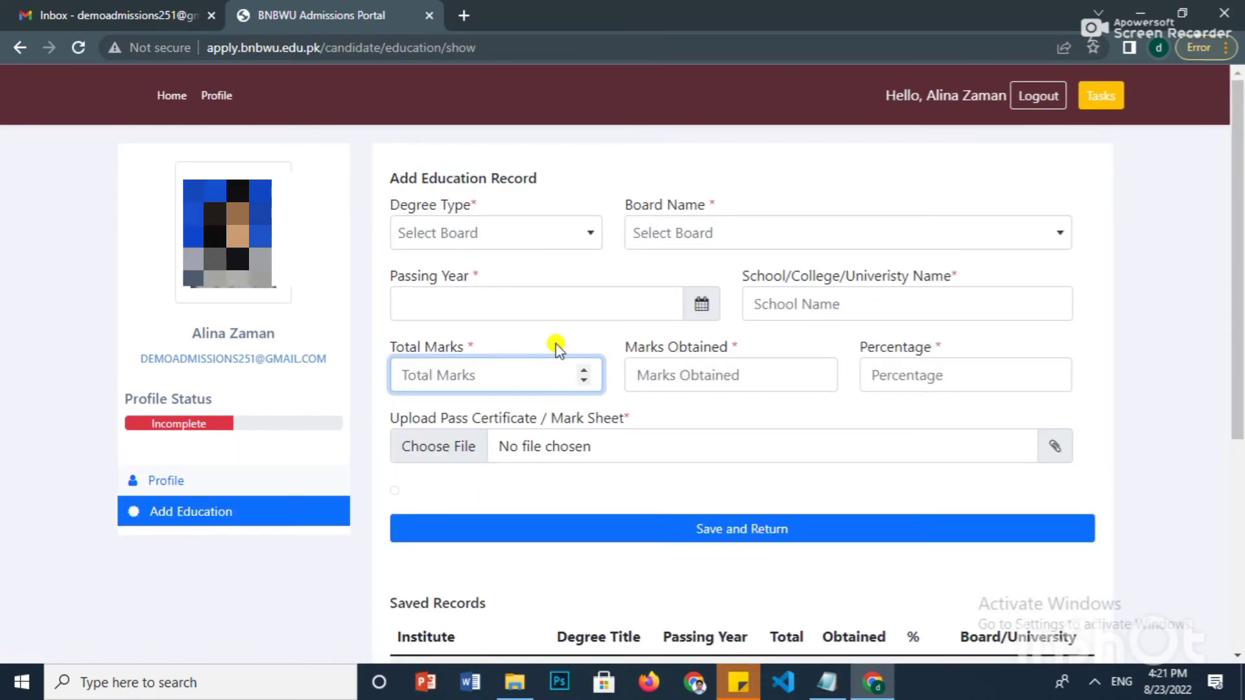
scroll(645, 499, "down", 5)
scroll(642, 372, "up", 1)
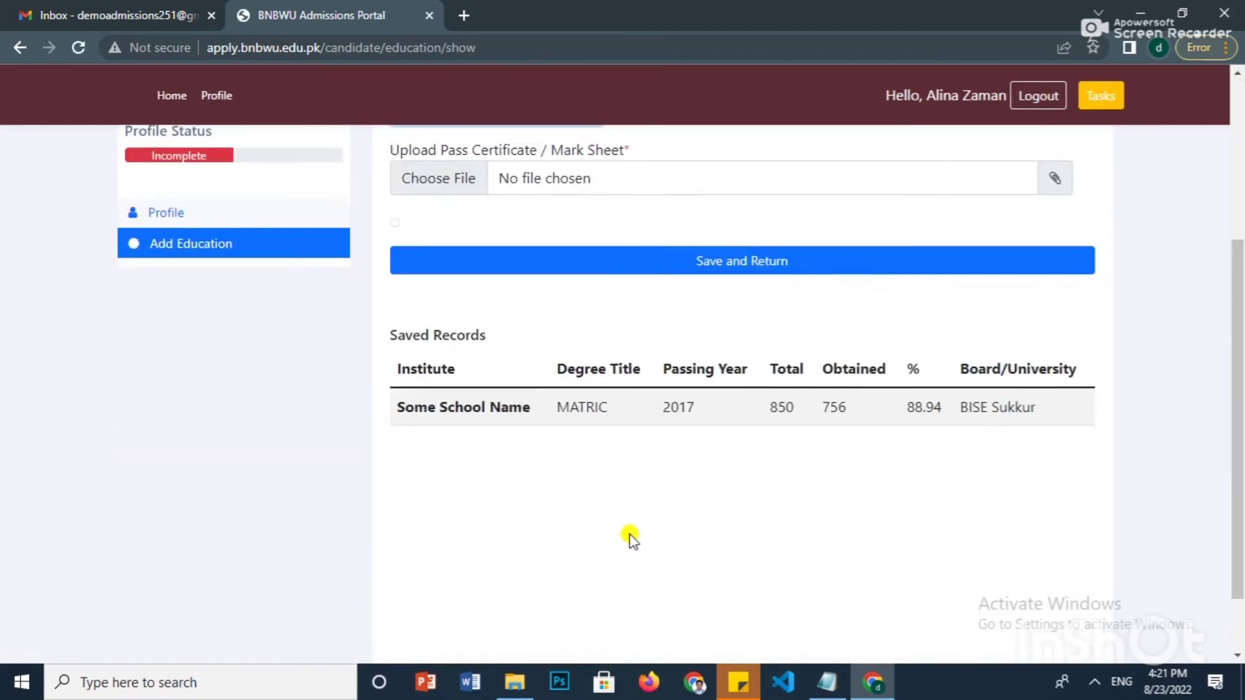
scroll(633, 540, "up", 4)
left_click(585, 237)
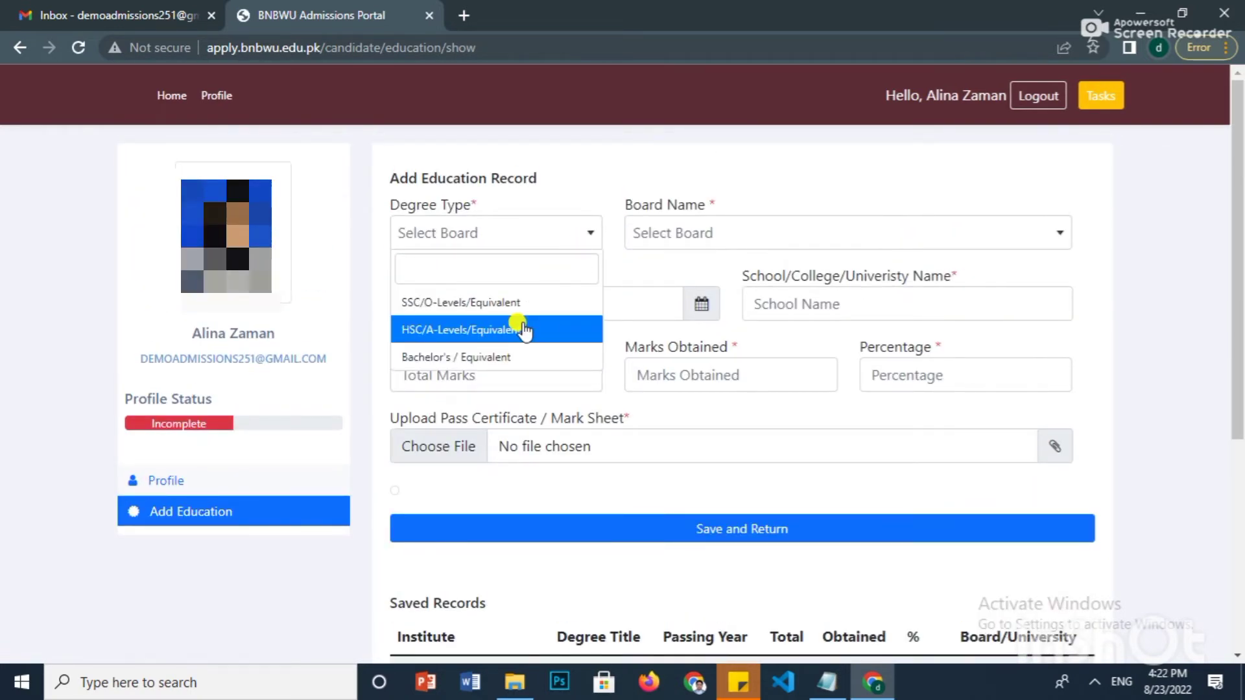
left_click(522, 330)
left_click(727, 241)
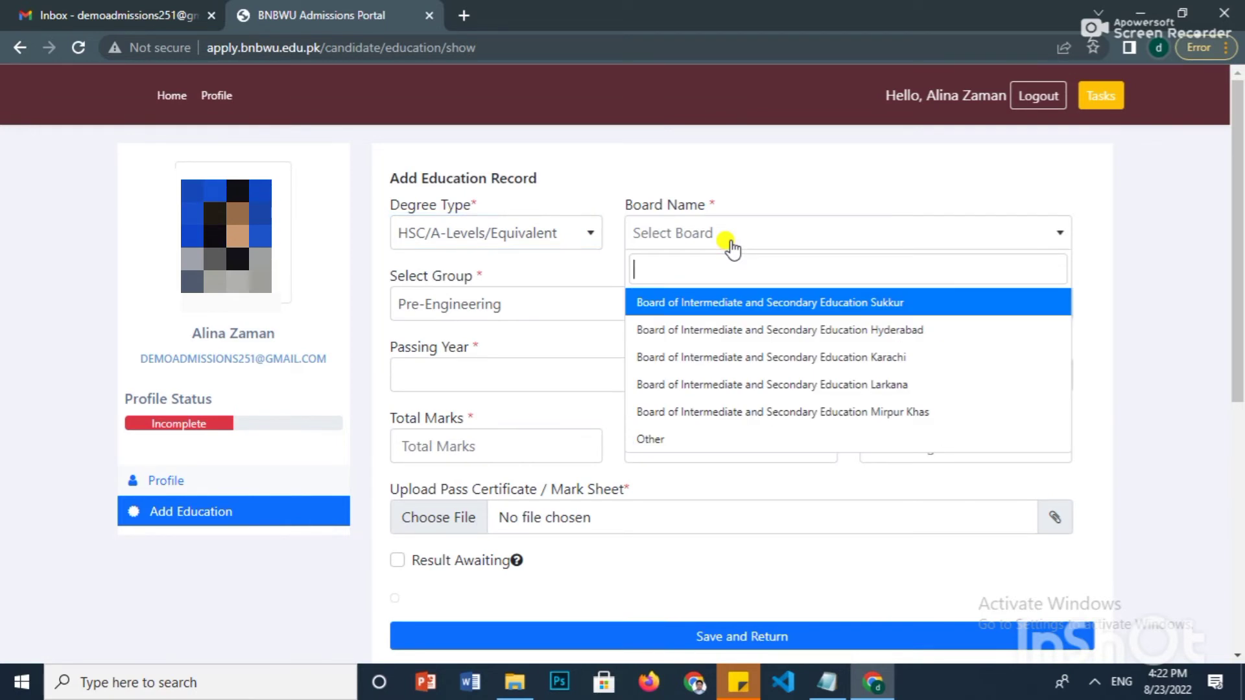
left_click(722, 302)
left_click(625, 316)
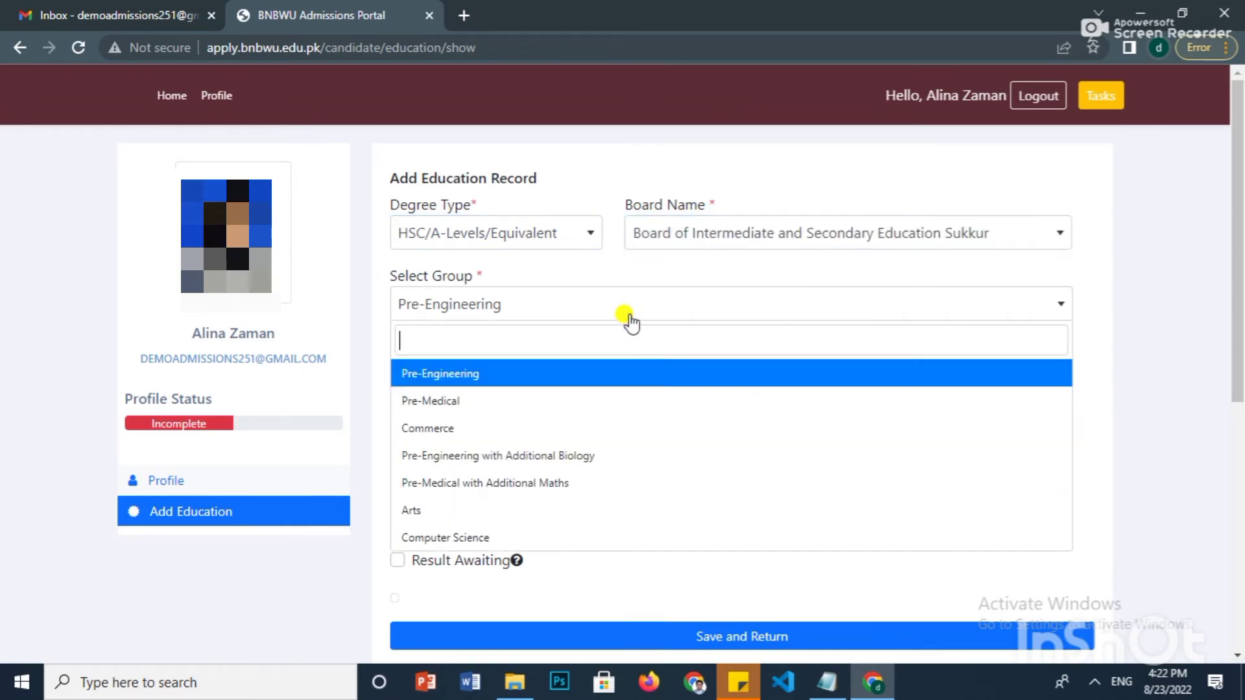
left_click(527, 401)
left_click(551, 374)
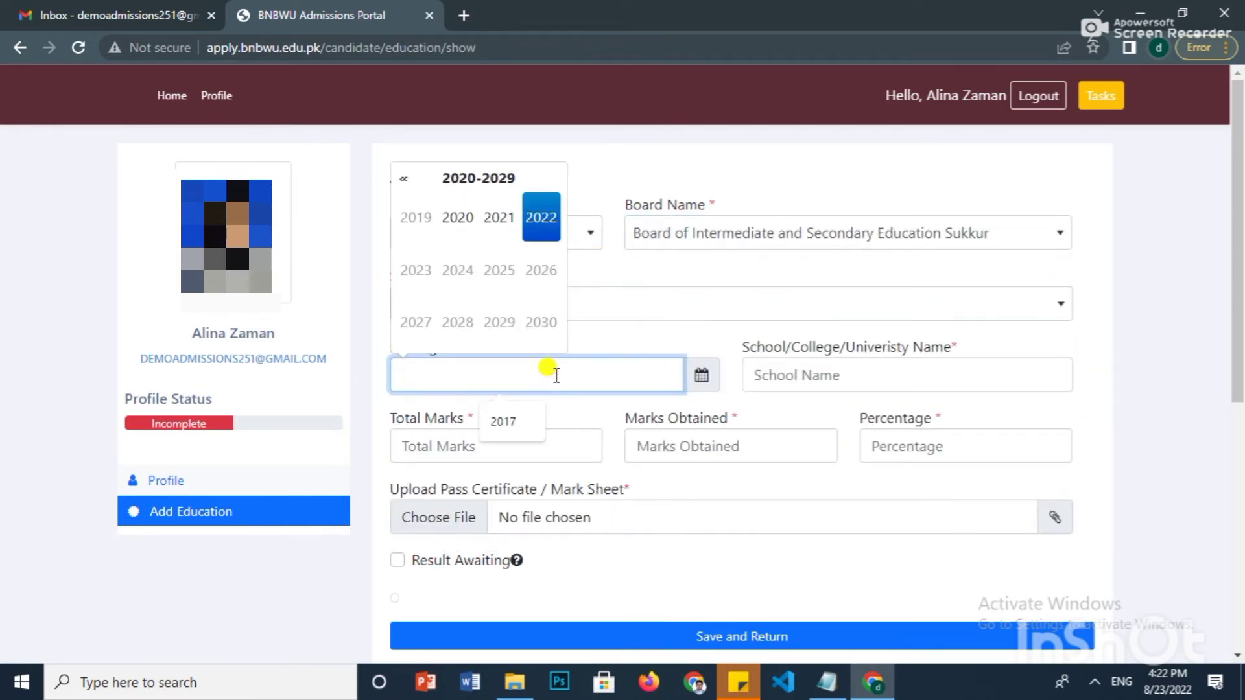
left_click(458, 218)
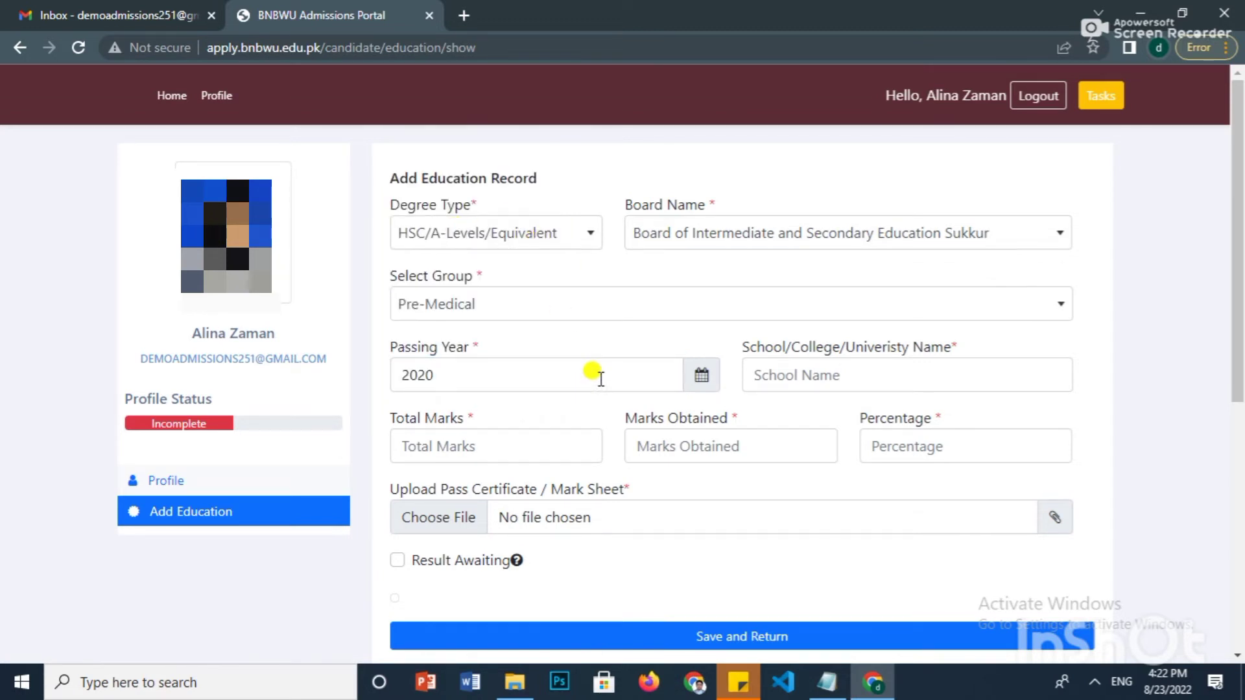
- Enter 'Some College Name' with 1100 total marks and 856 obtained (77.82%)
left_click(785, 376)
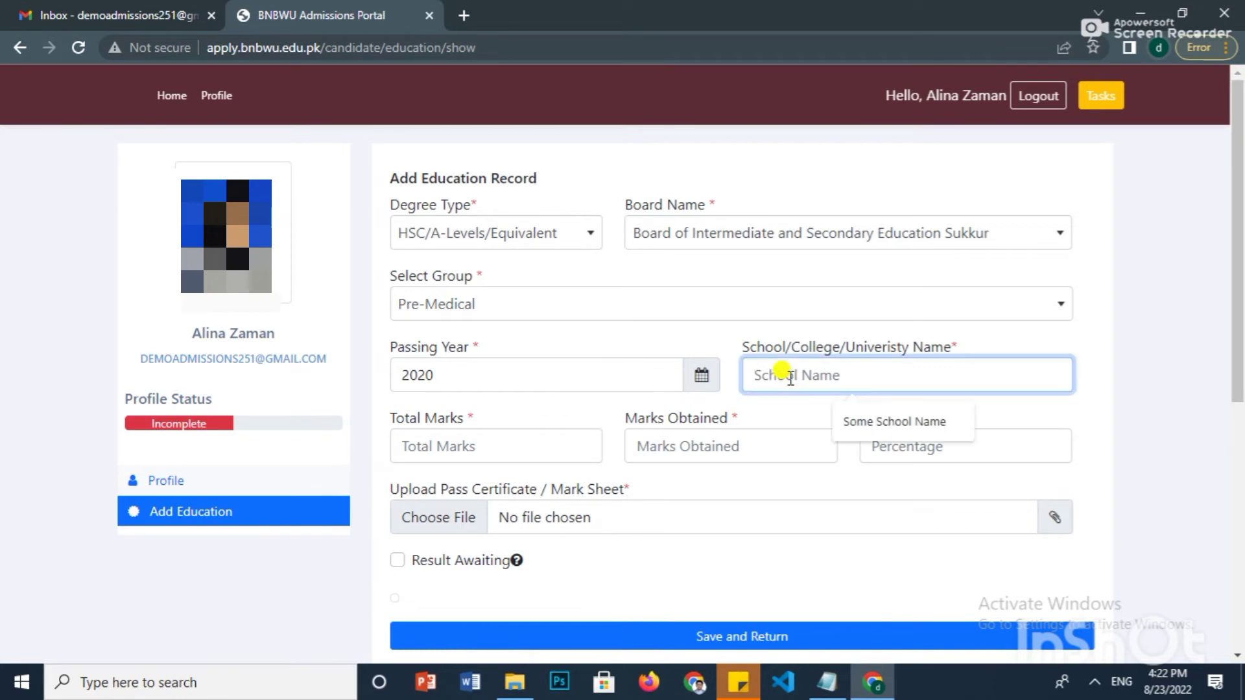
left_click(881, 422)
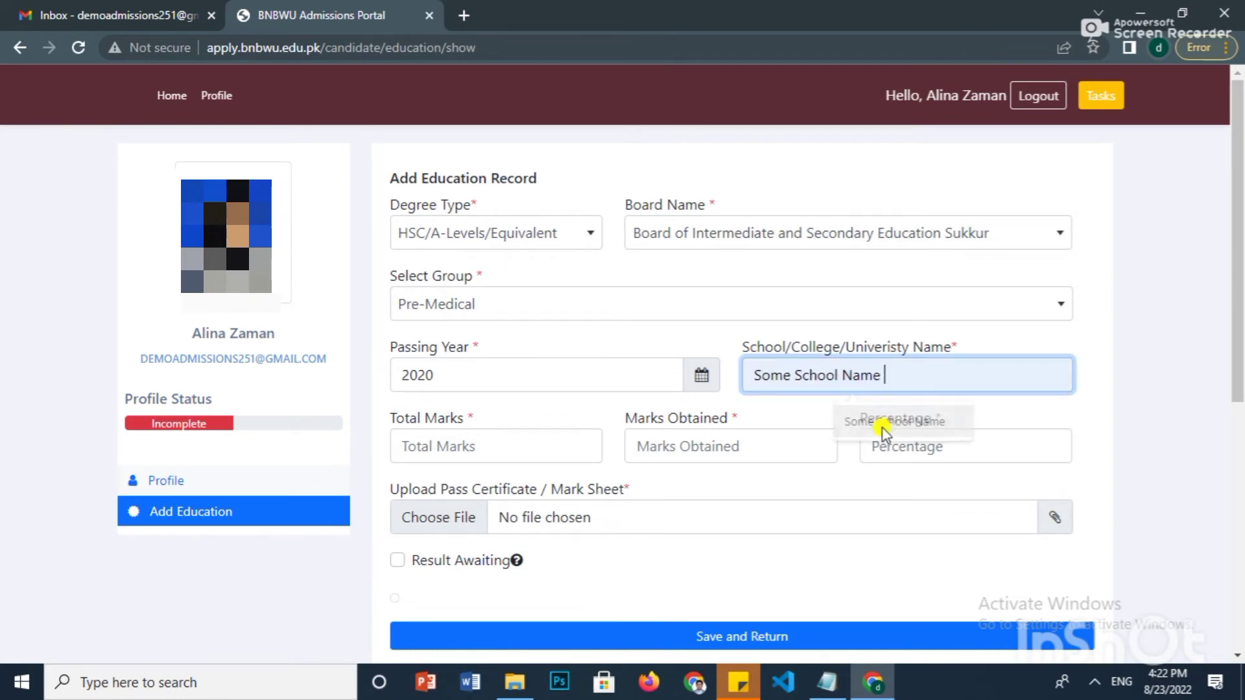
double_click(803, 372)
type("College")
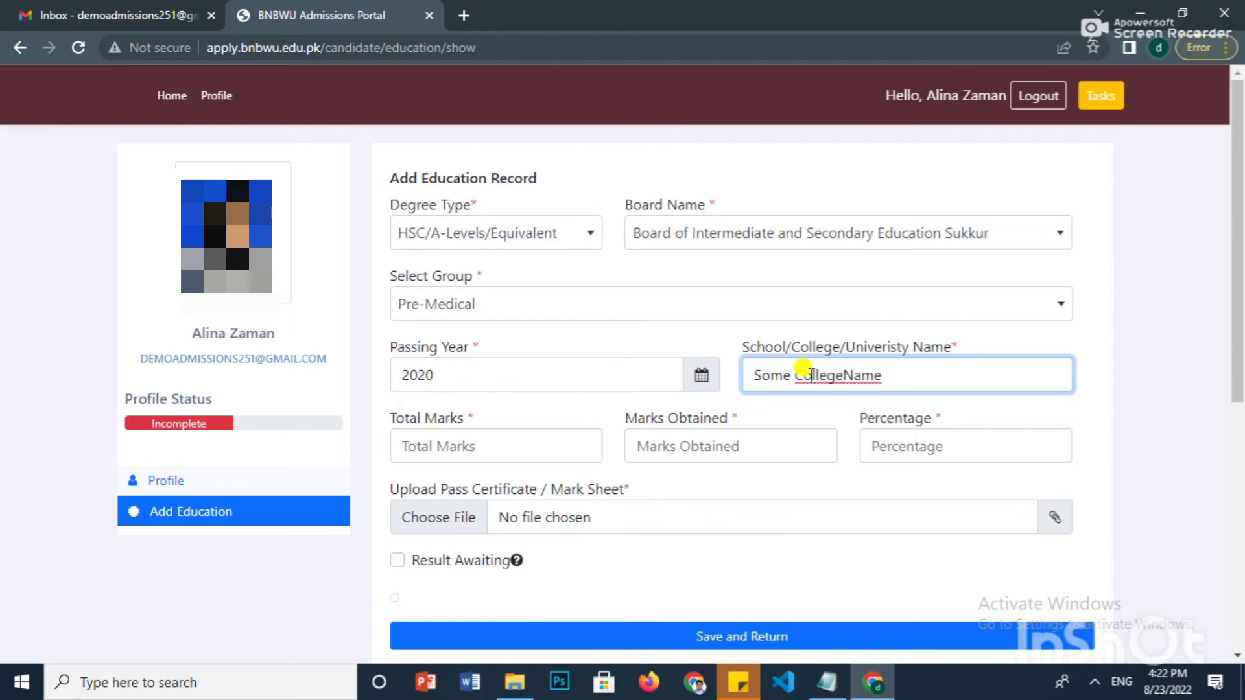
left_click(914, 389)
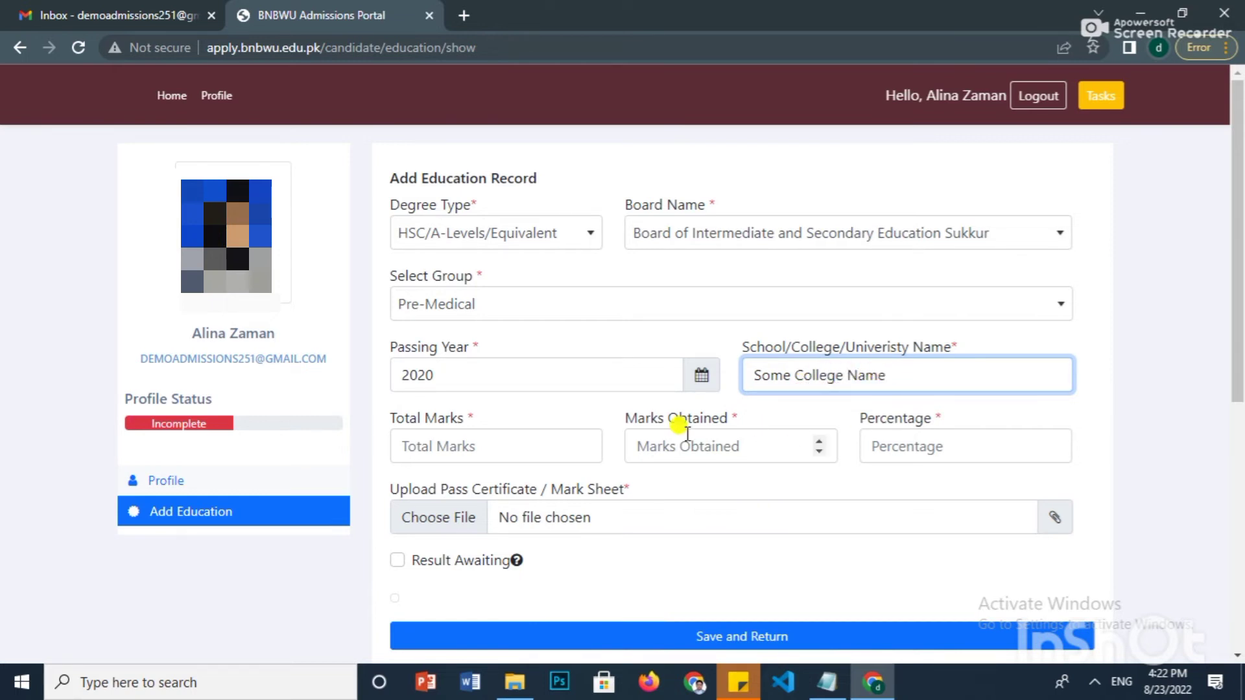
left_click(506, 438)
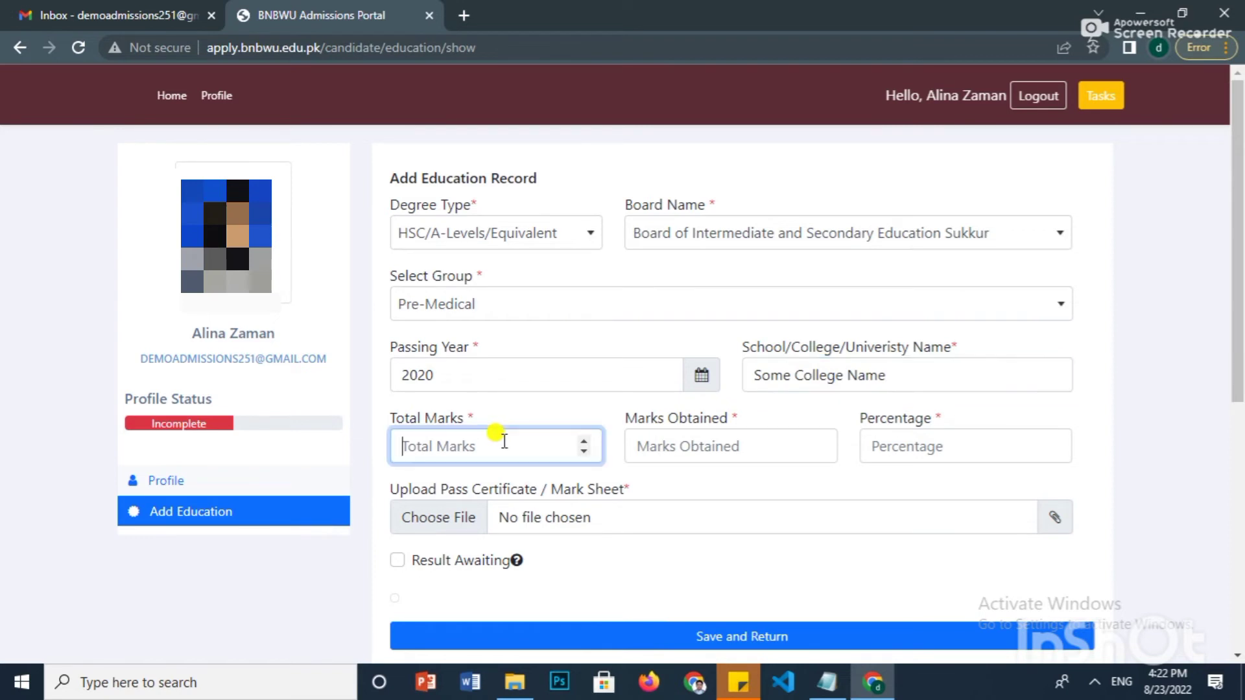
key("Tab")
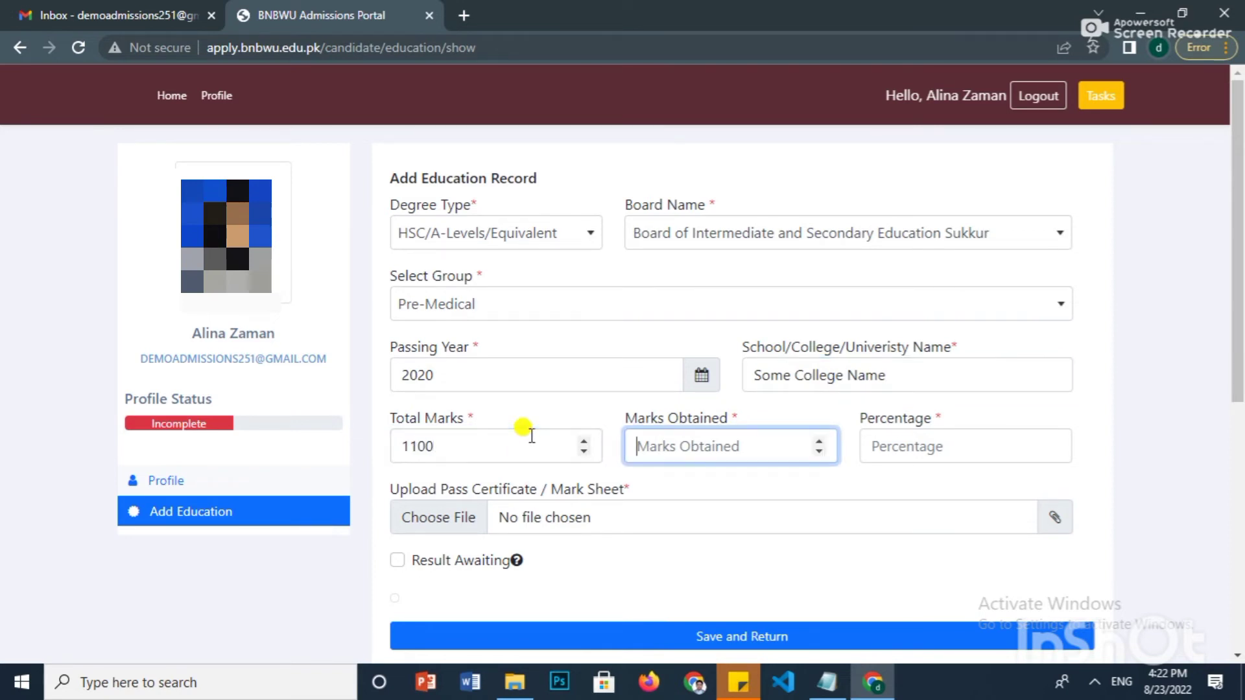
type("856")
key("Tab")
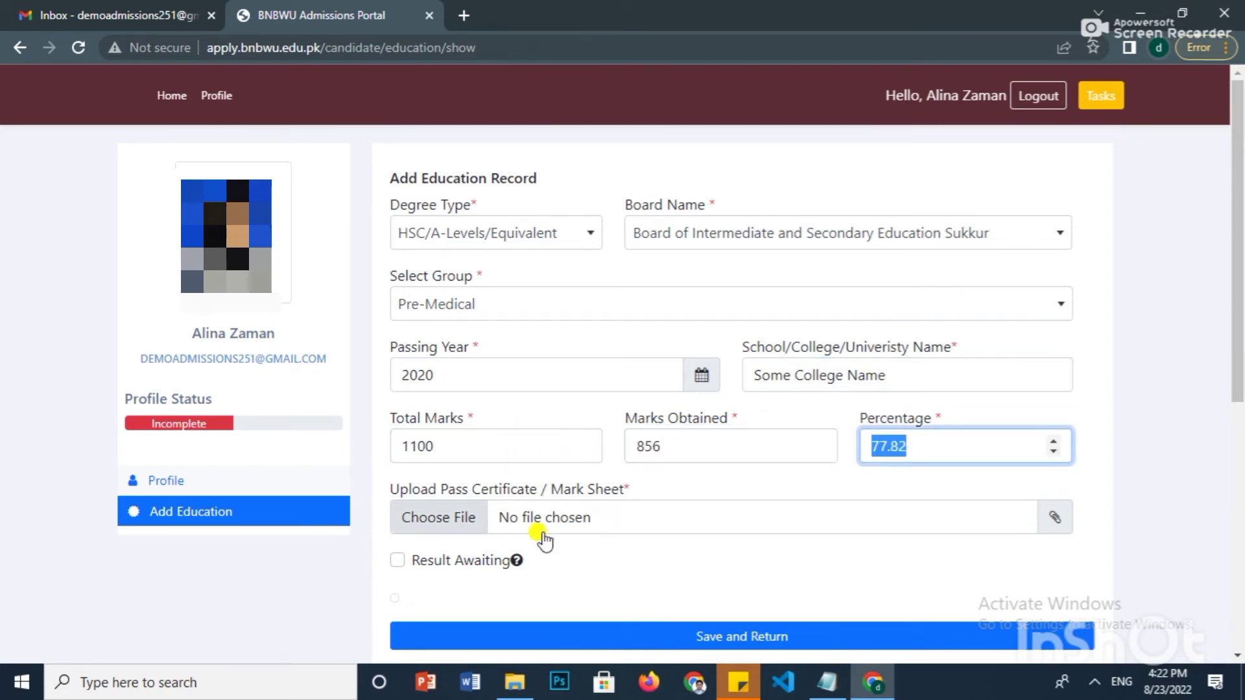
- Attach inter-marksheet.jpg and save the Inter record (2020, 1100/856, 77.82%, BISE Sukkur)
left_click(547, 520)
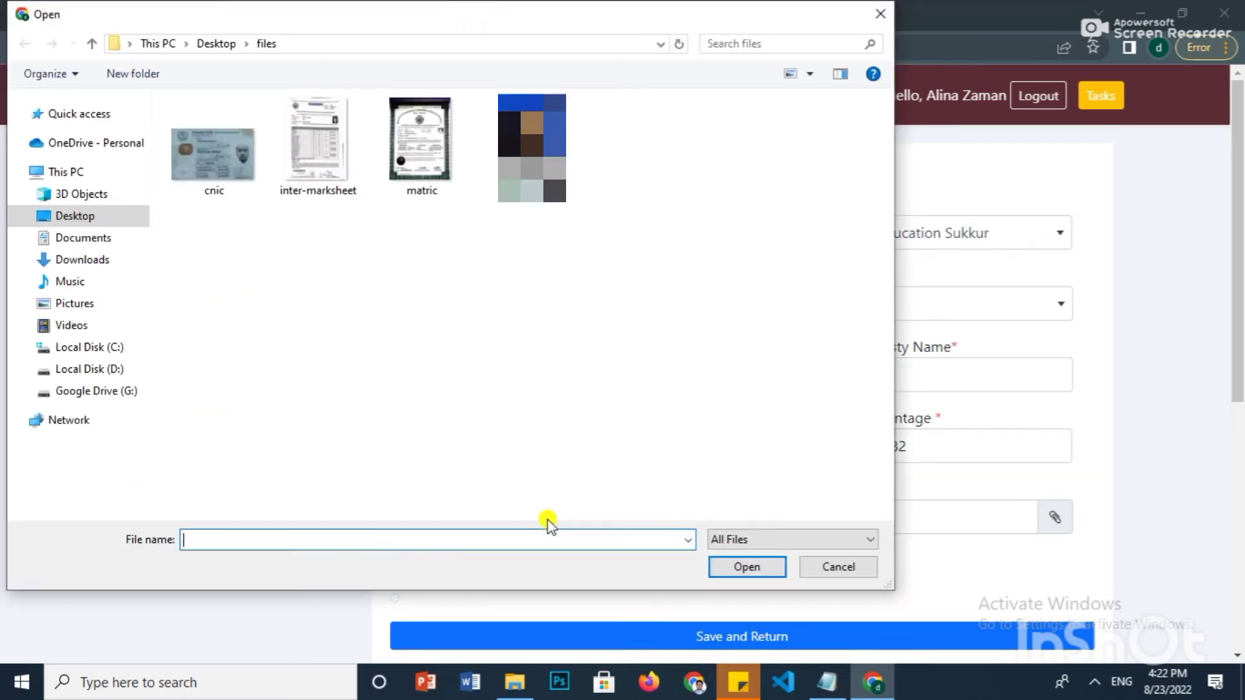
left_click(324, 182)
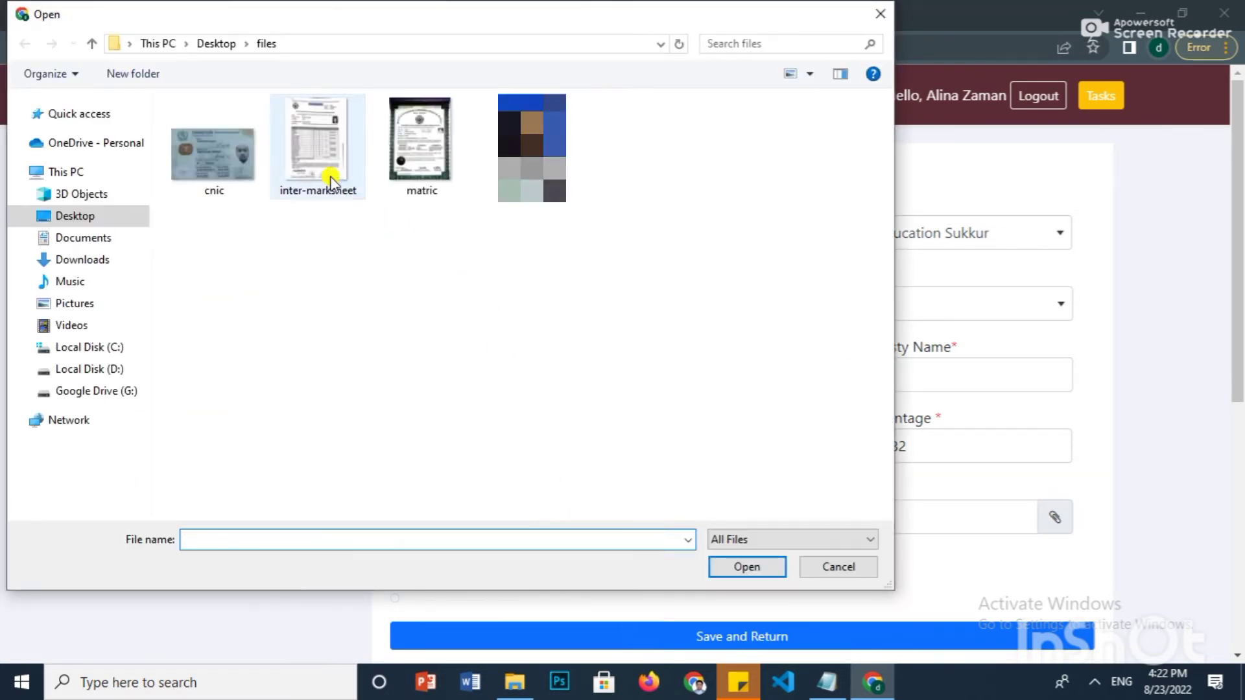
left_click(720, 561)
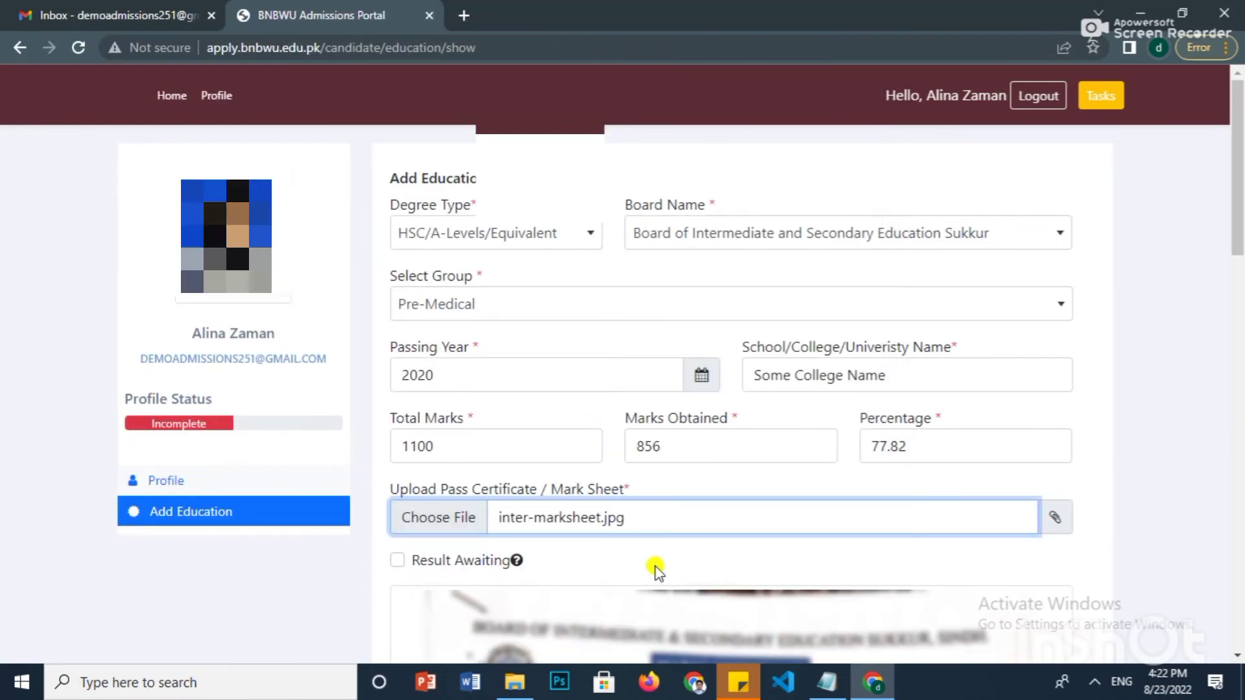
scroll(466, 434, "down", 10)
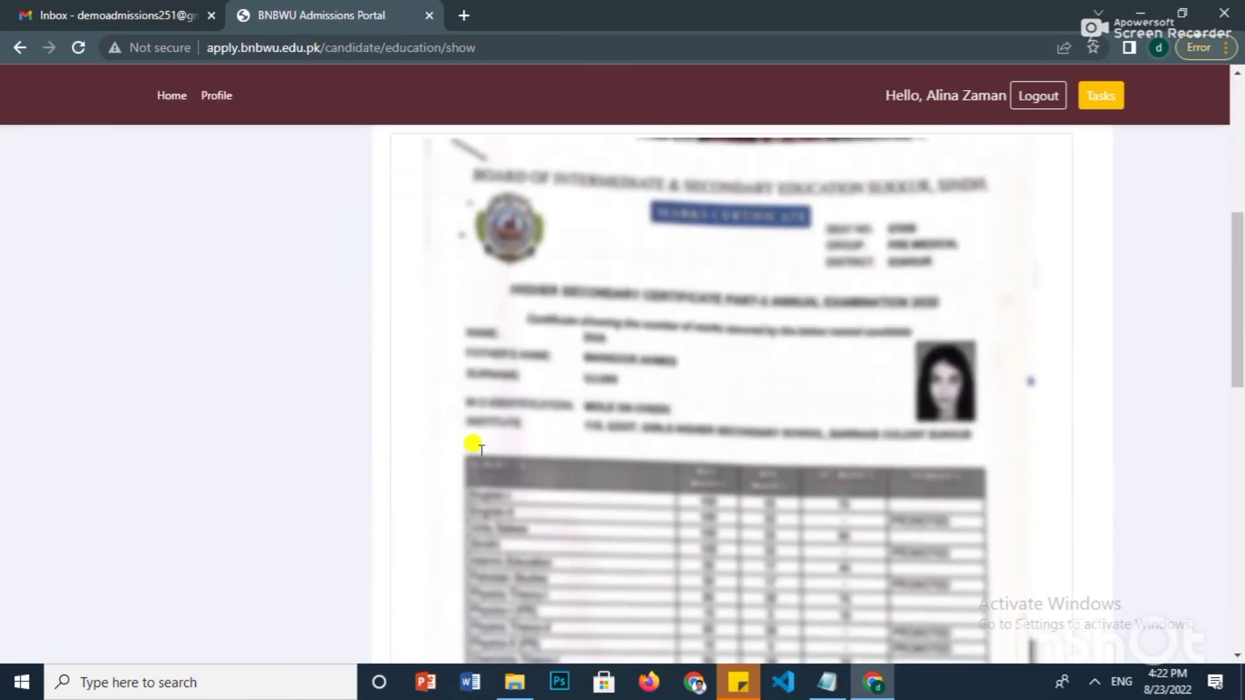
scroll(479, 451, "up", 7)
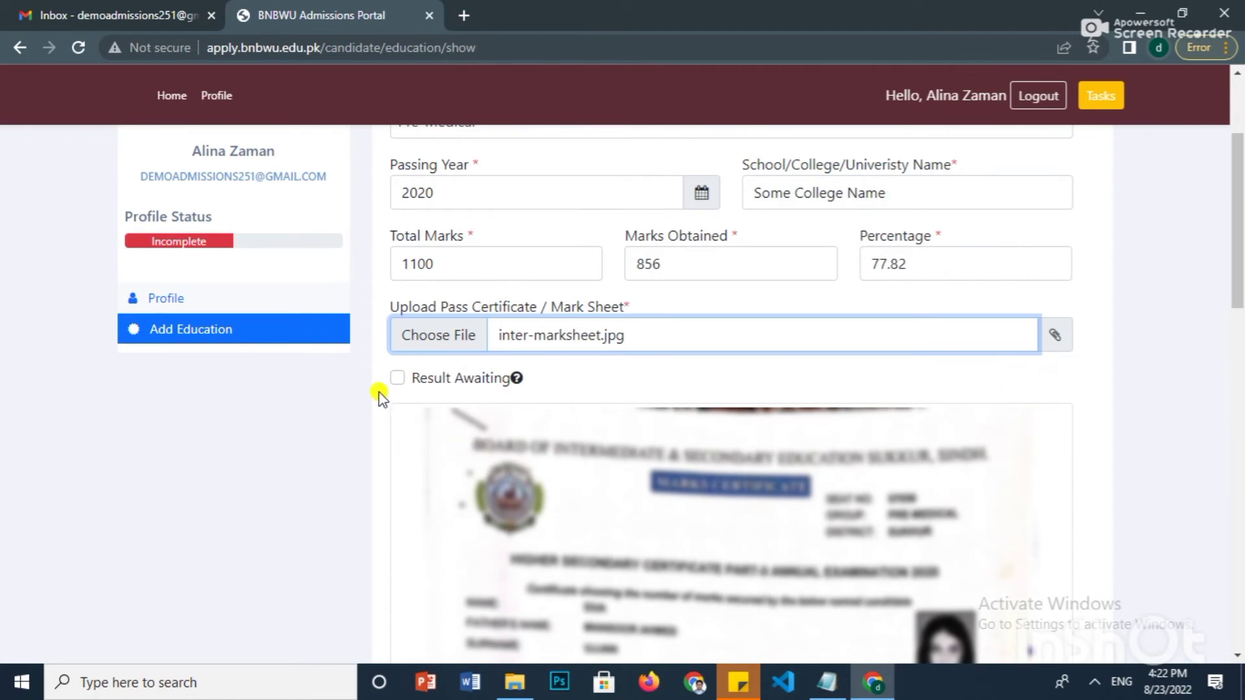
left_click_drag(413, 379, 509, 382)
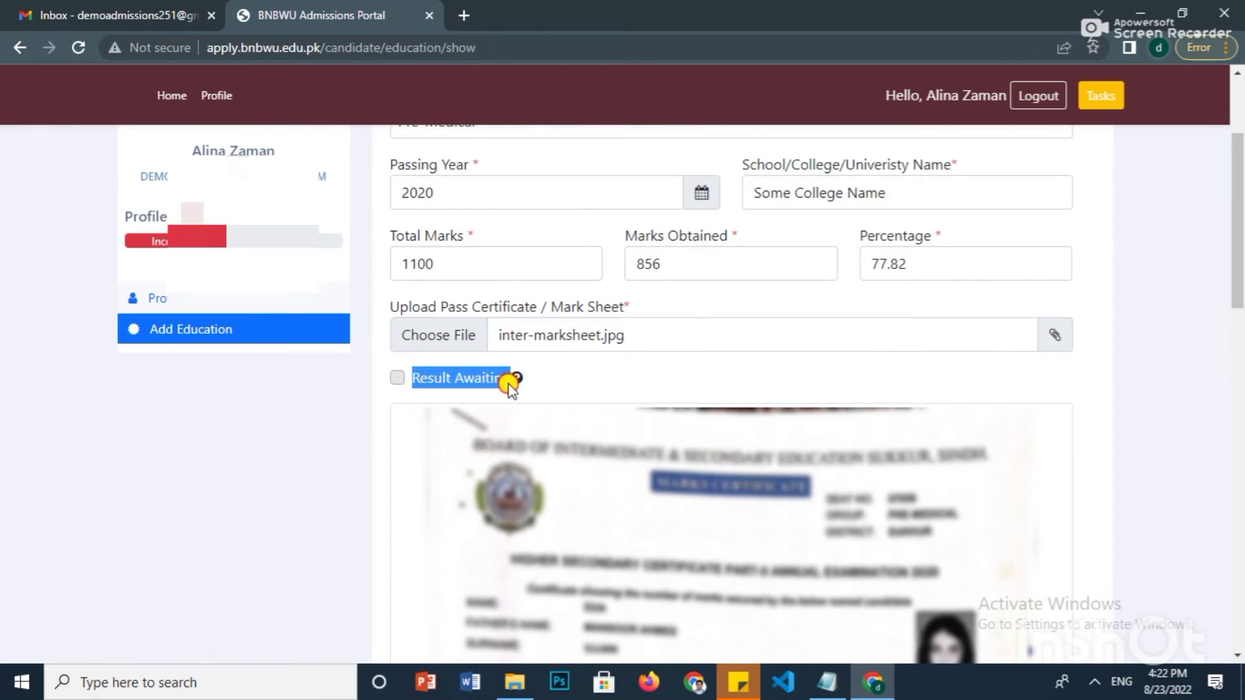
scroll(614, 409, "up", 3)
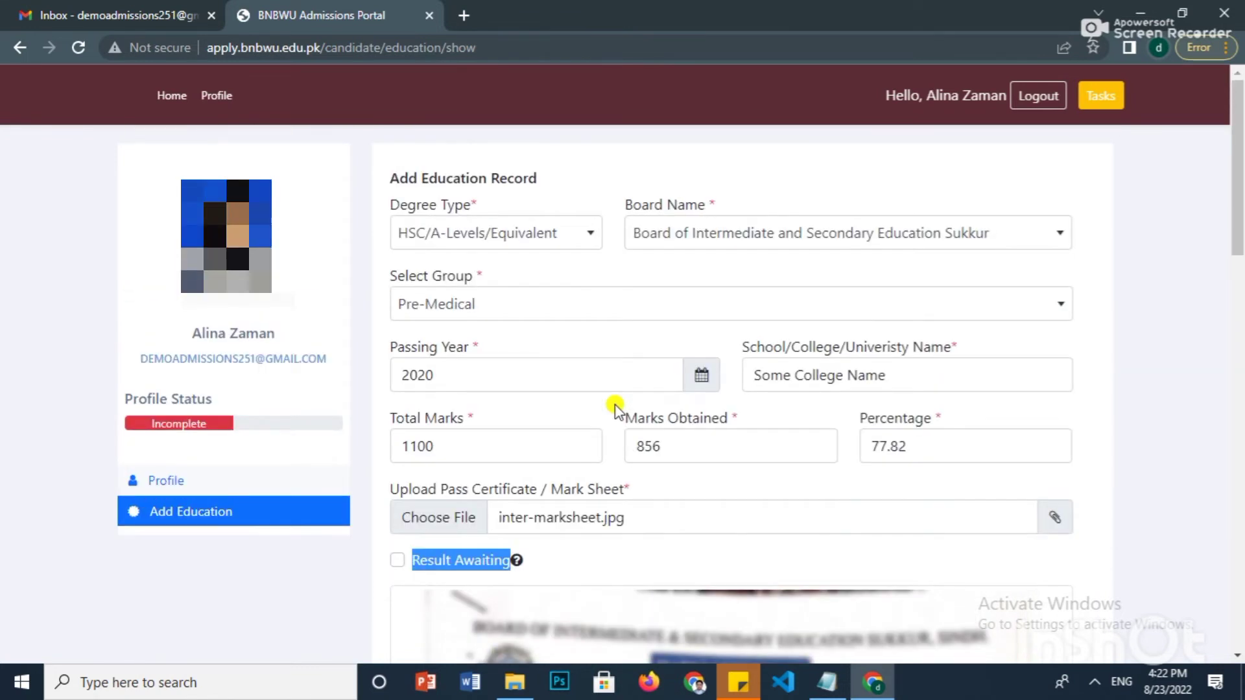
scroll(614, 405, "down", 12)
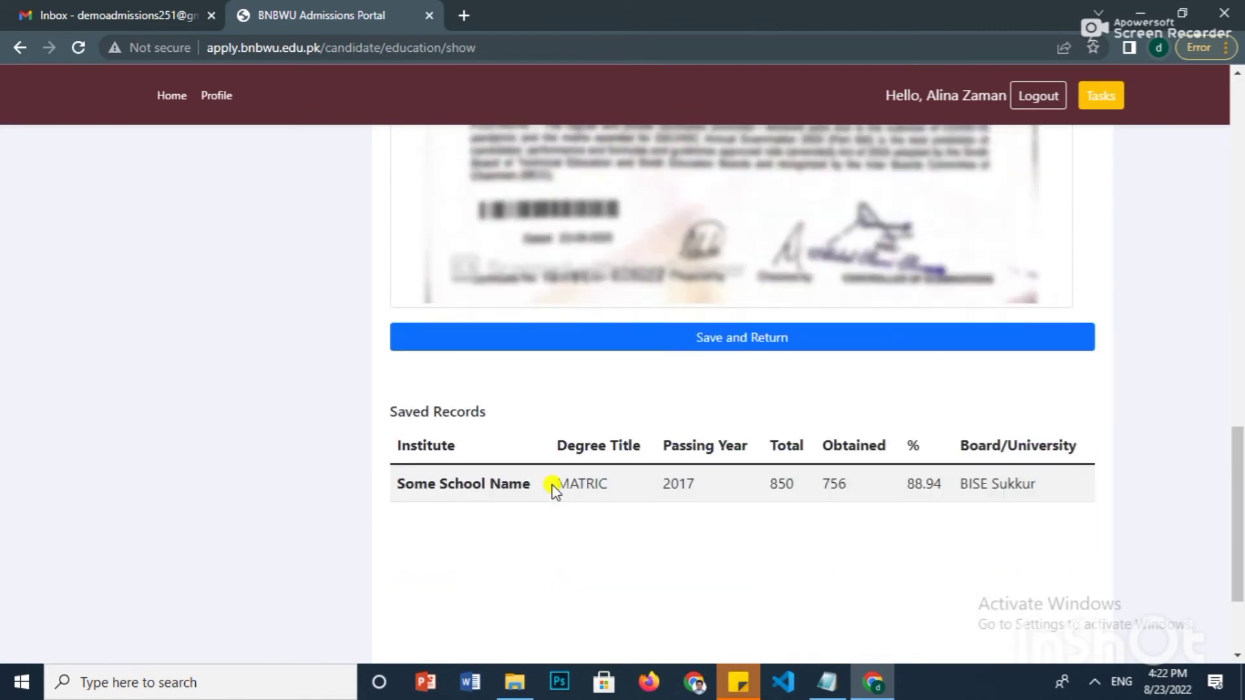
left_click(561, 344)
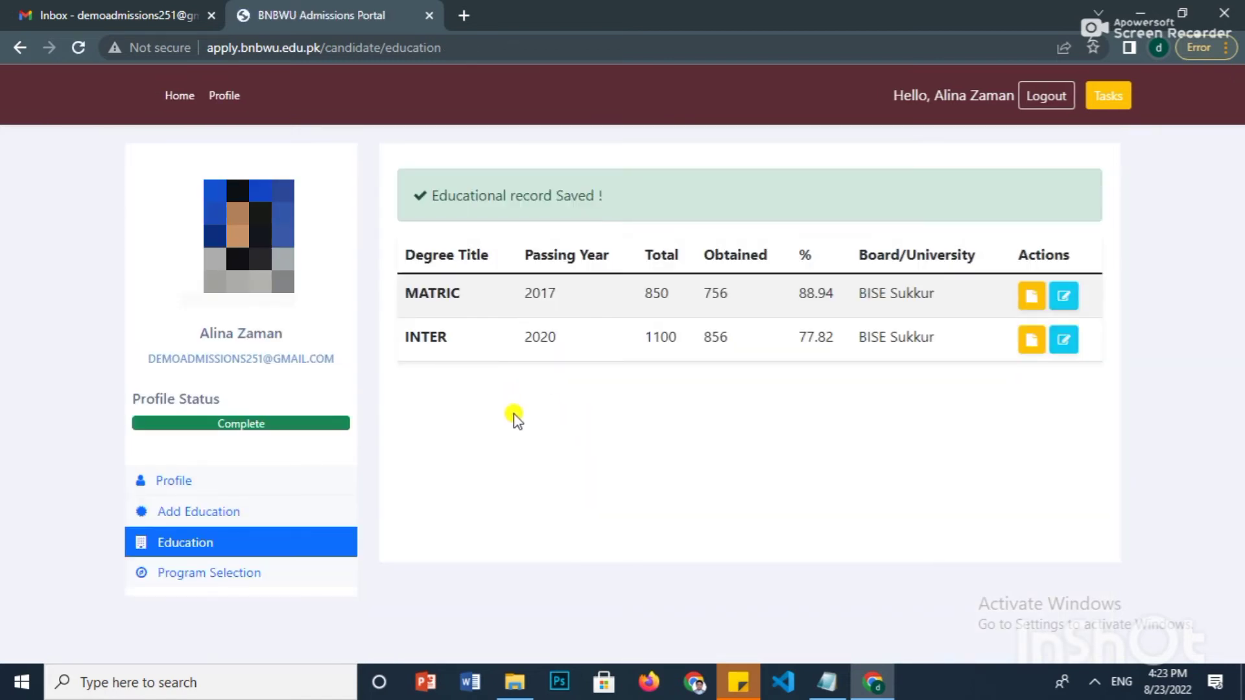
- On Program Selection, add DPT as first choice and BS Genetics as second
left_click(233, 574)
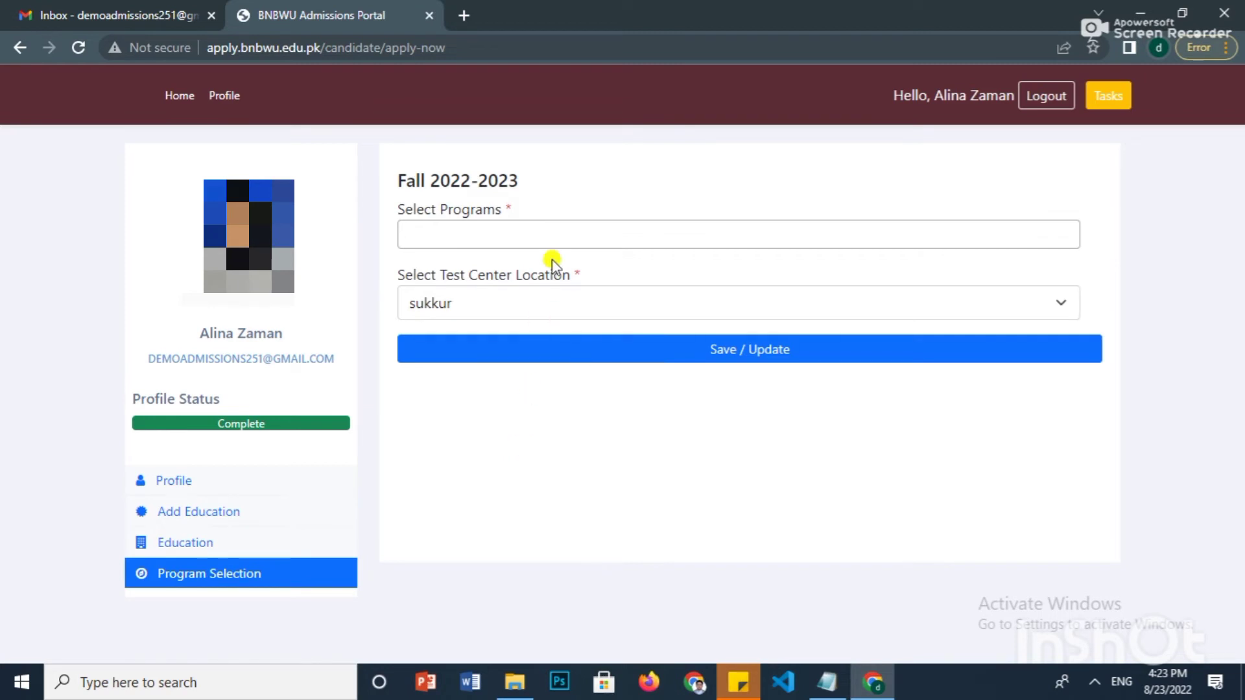
left_click(551, 239)
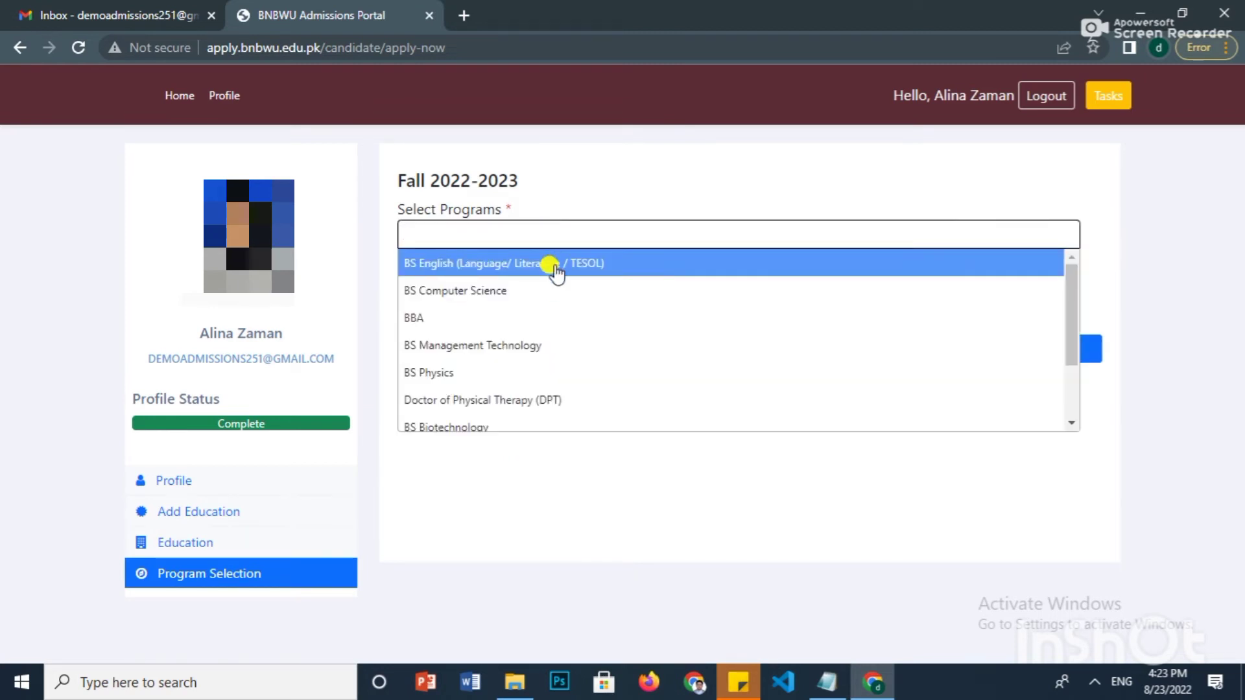
scroll(508, 350, "down", 3)
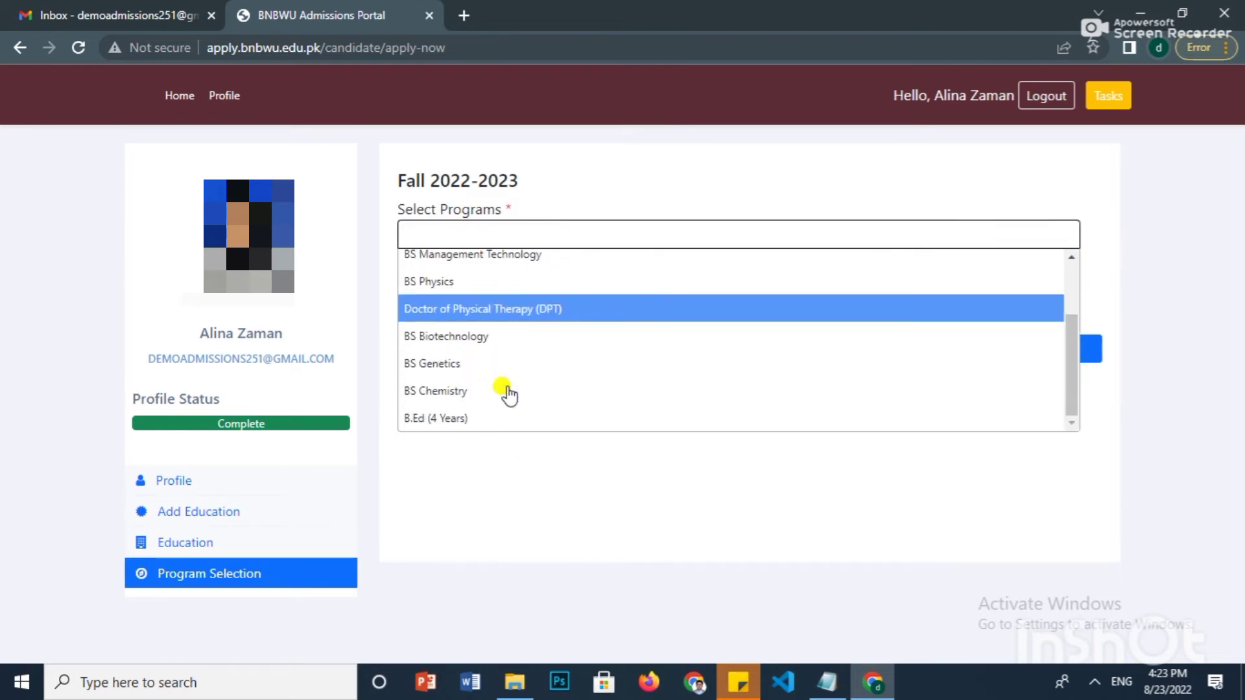
left_click(508, 310)
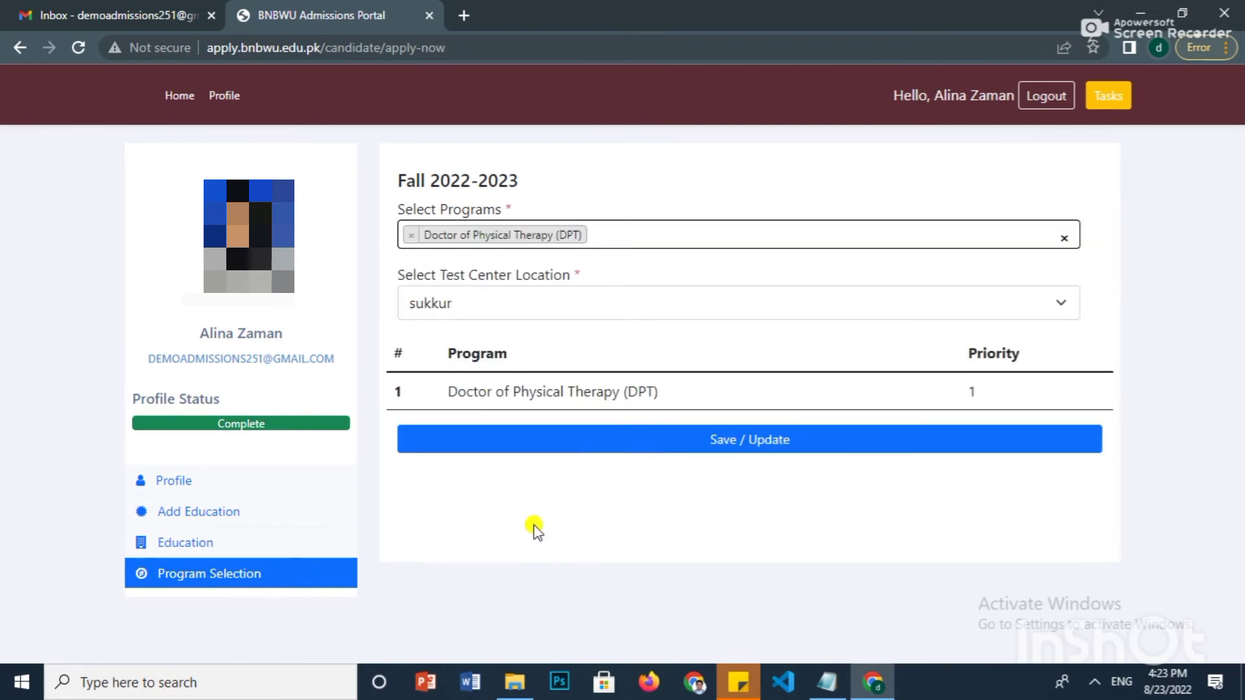
left_click(612, 239)
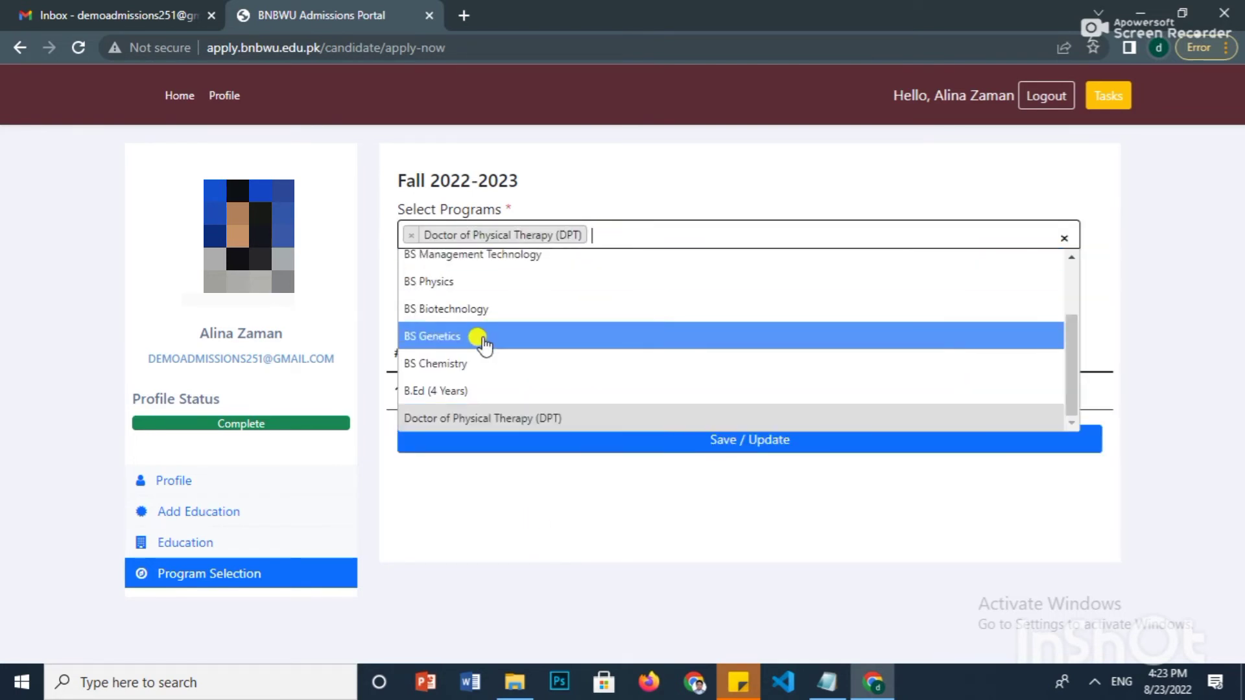
left_click(481, 336)
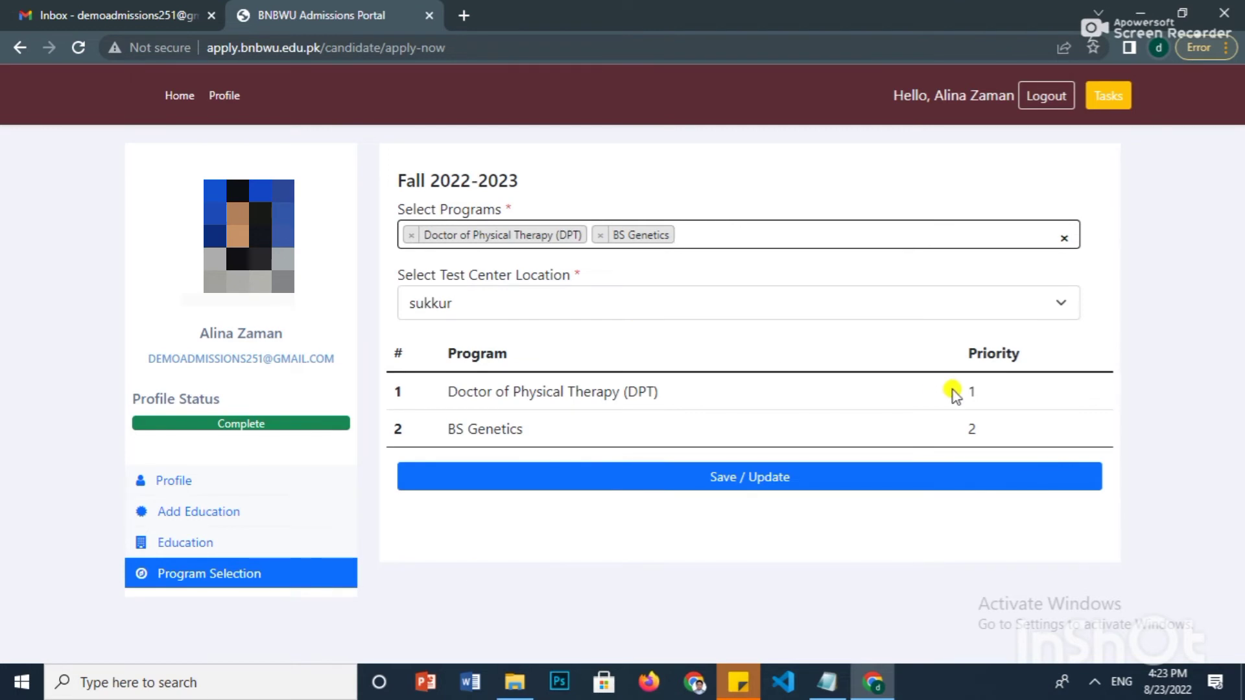
left_click_drag(959, 392, 989, 431)
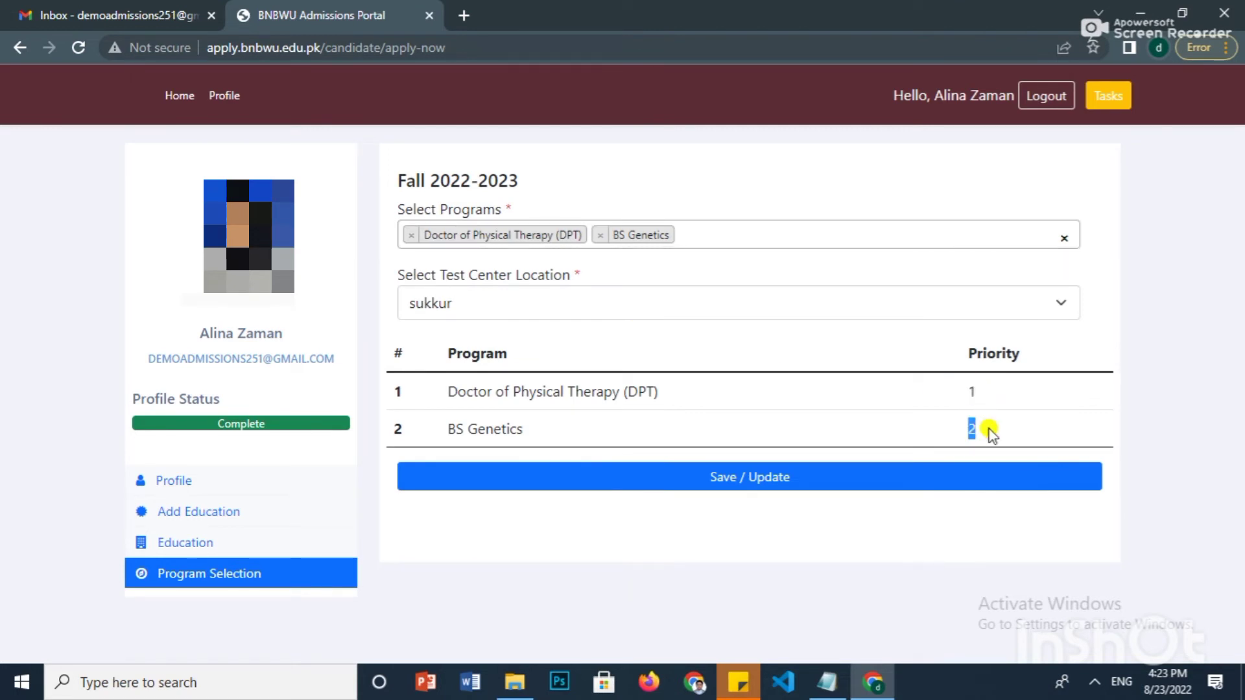
- Add BS Chemistry third and BS Biotechnology fourth
left_click(732, 233)
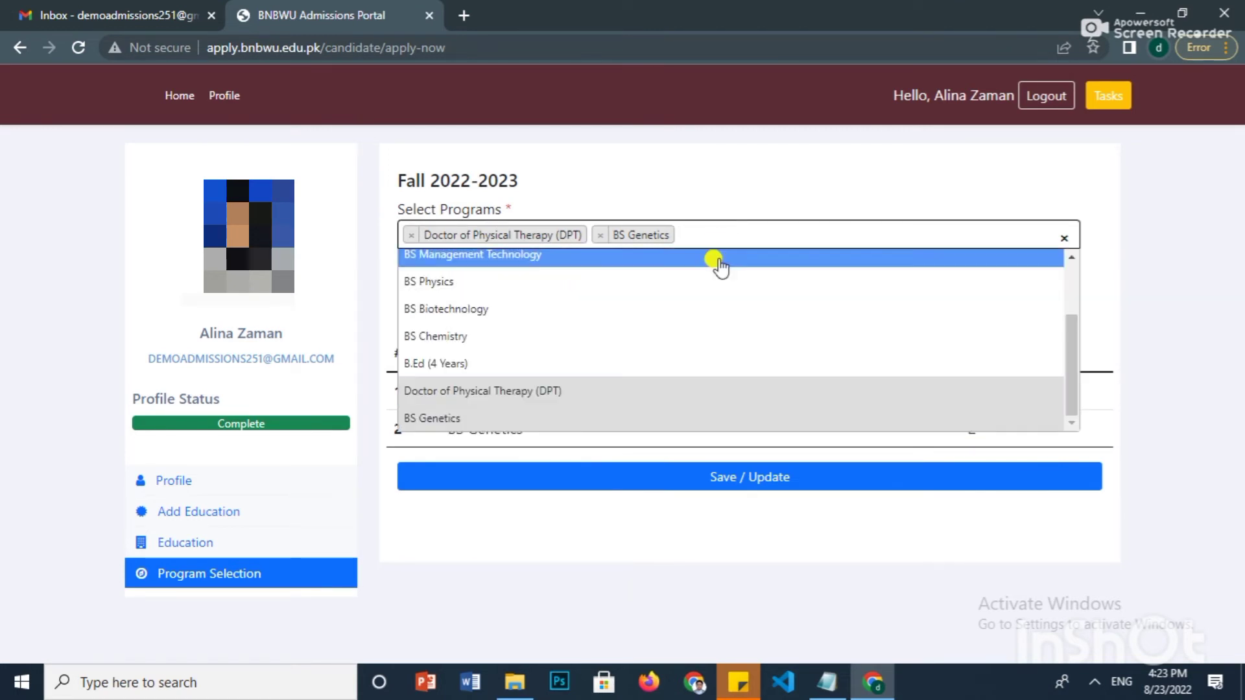
left_click(668, 331)
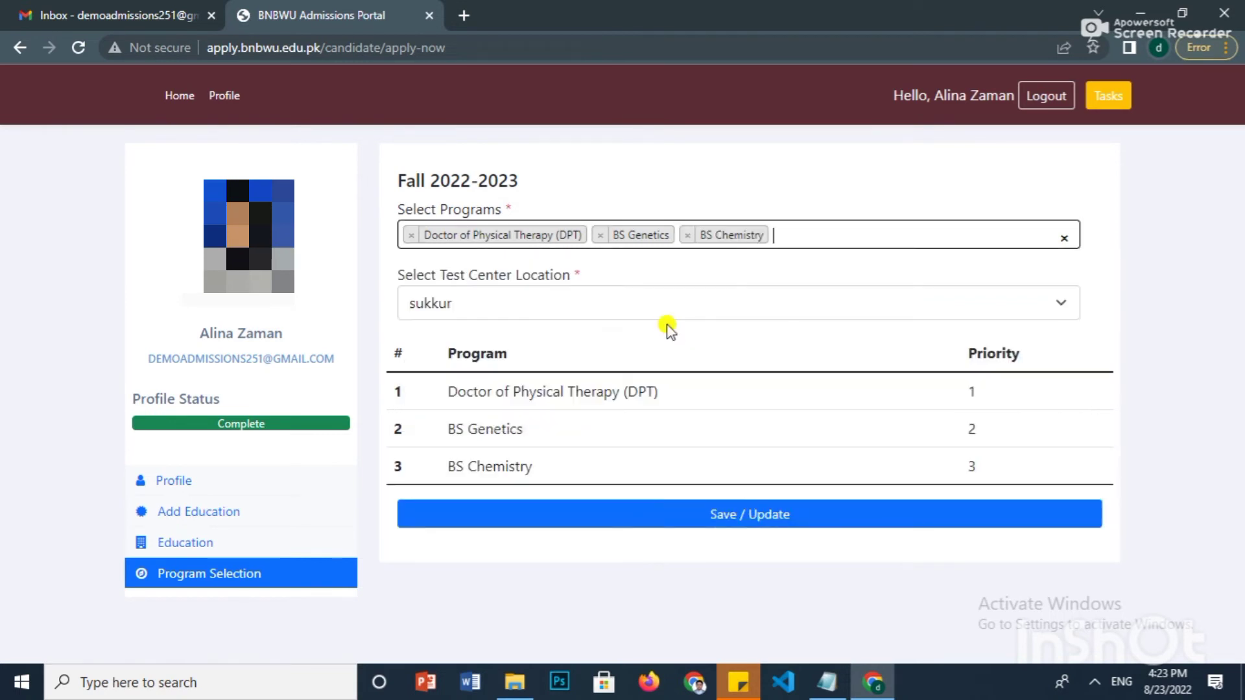
left_click(794, 234)
left_click(736, 311)
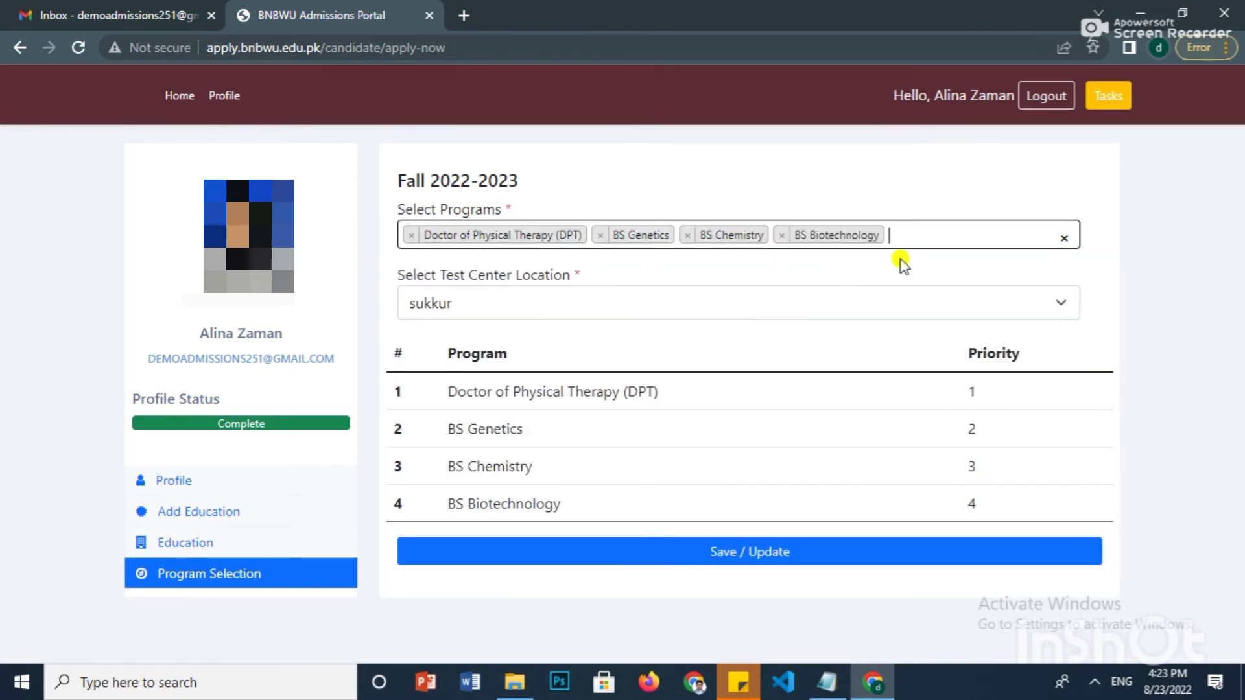
- Add BS Computer Science as the fifth choice and check for further slots
left_click(930, 234)
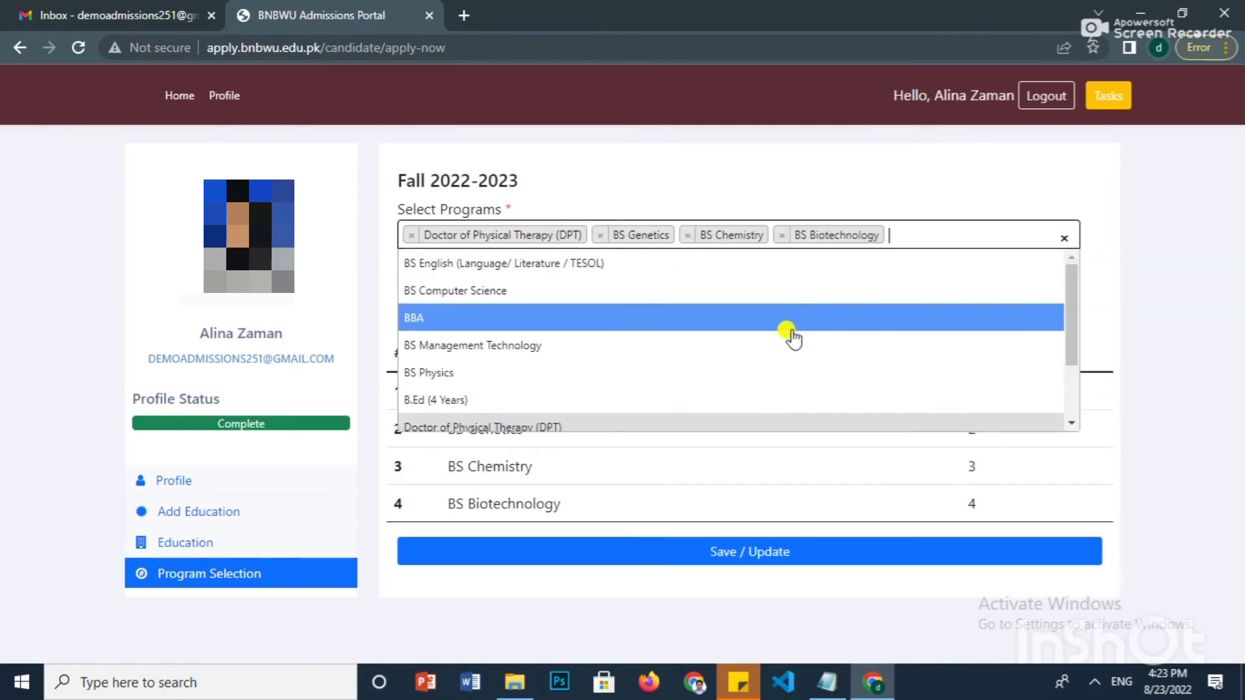
scroll(789, 341, "down", 2)
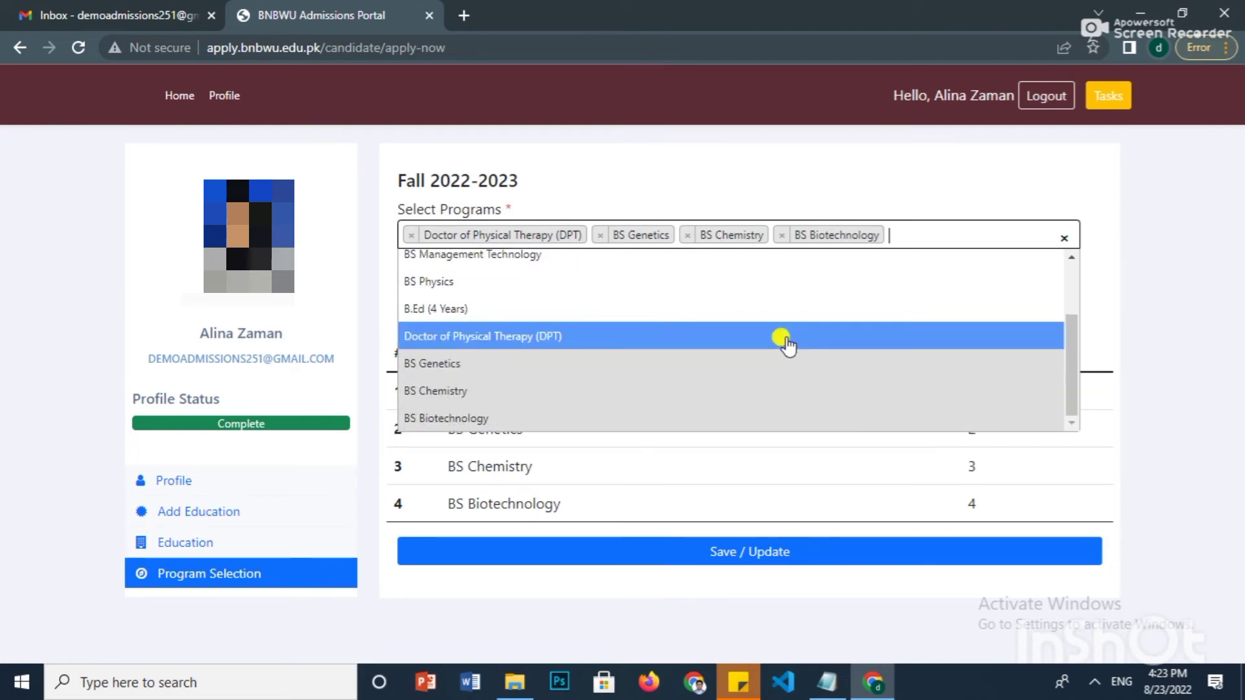
scroll(787, 345, "up", 2)
scroll(787, 345, "down", 2)
scroll(787, 345, "up", 2)
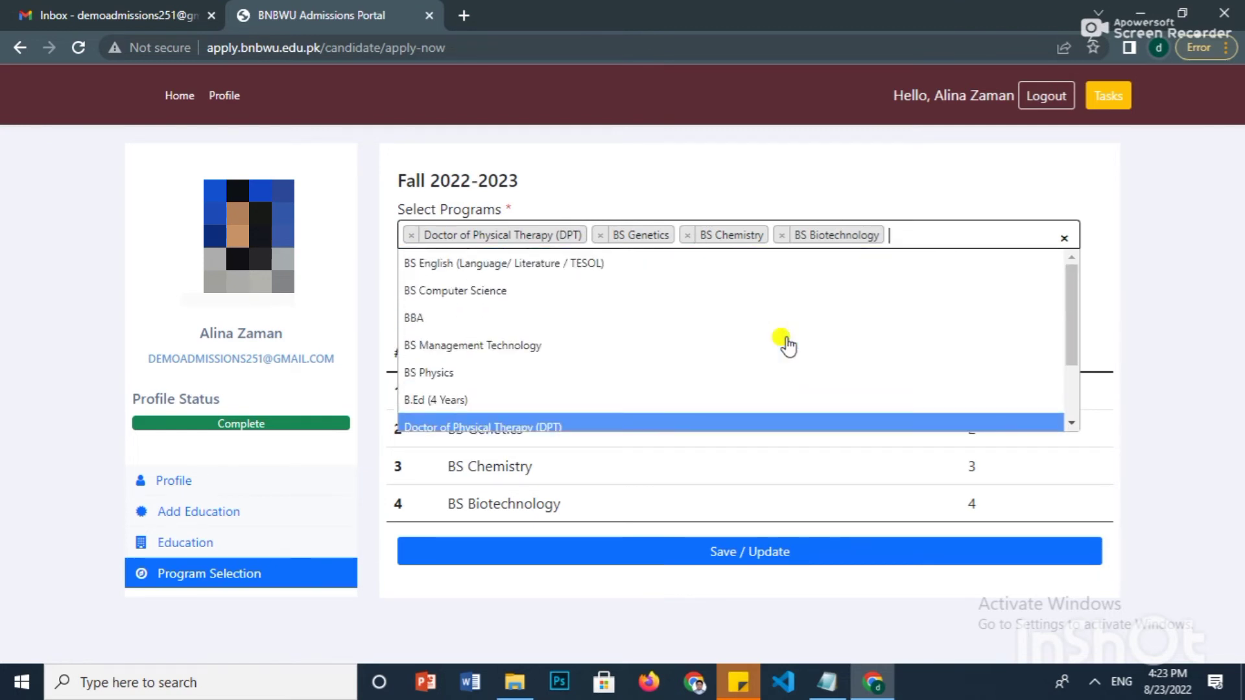
scroll(787, 345, "down", 2)
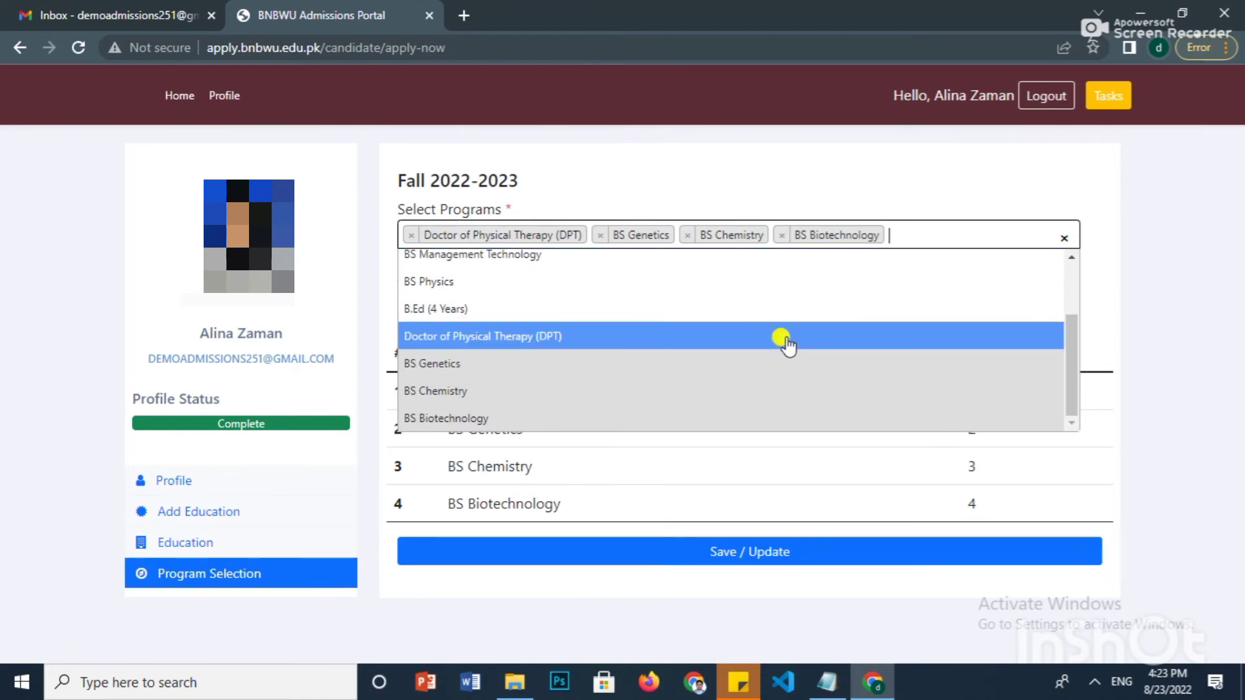
scroll(788, 345, "up", 2)
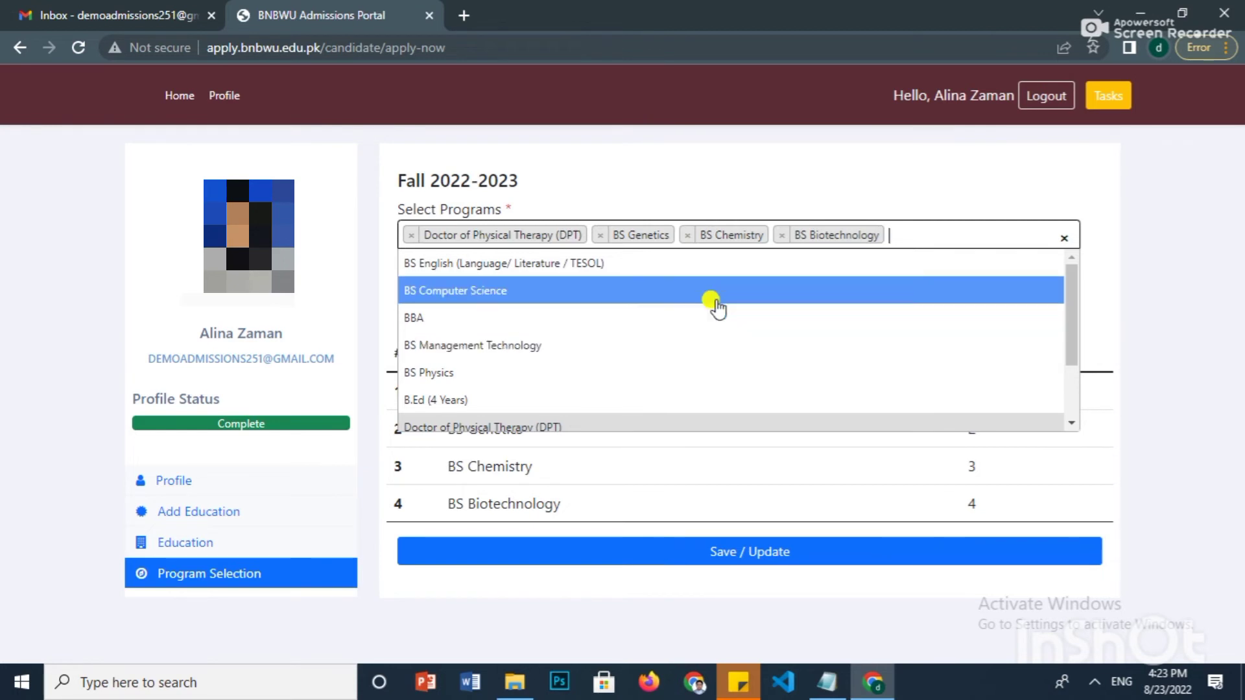
scroll(713, 322, "down", 2)
scroll(714, 337, "up", 2)
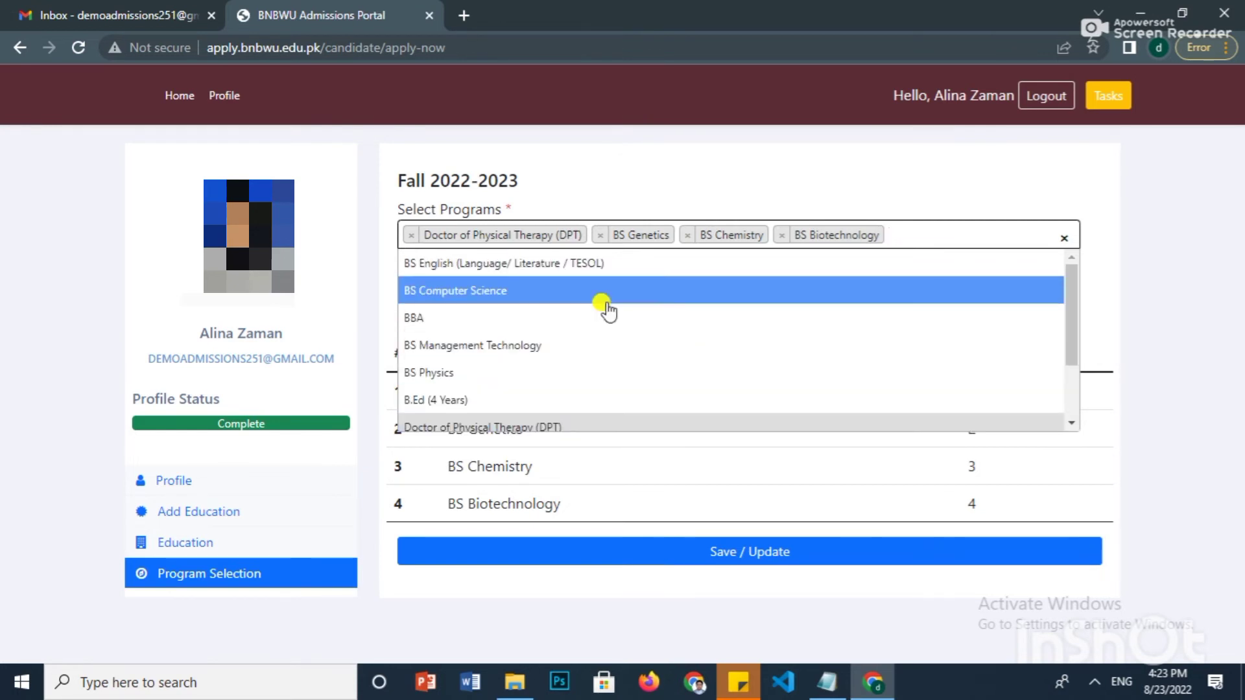
left_click(563, 289)
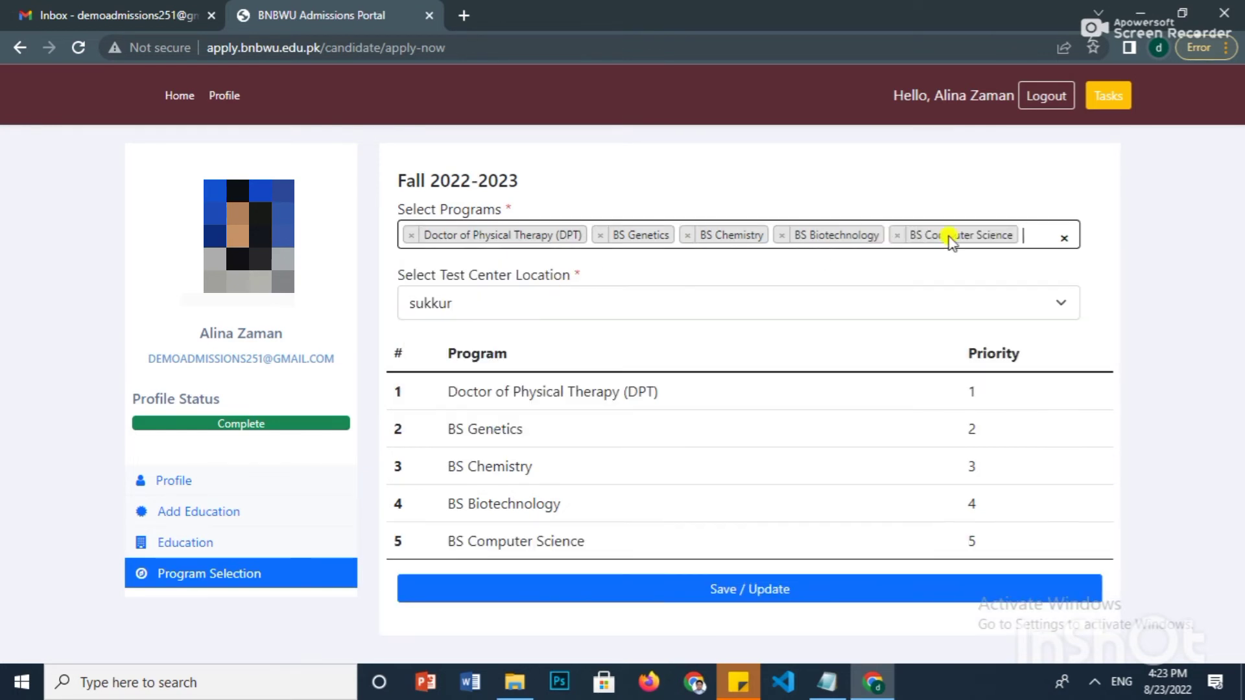
left_click(1025, 232)
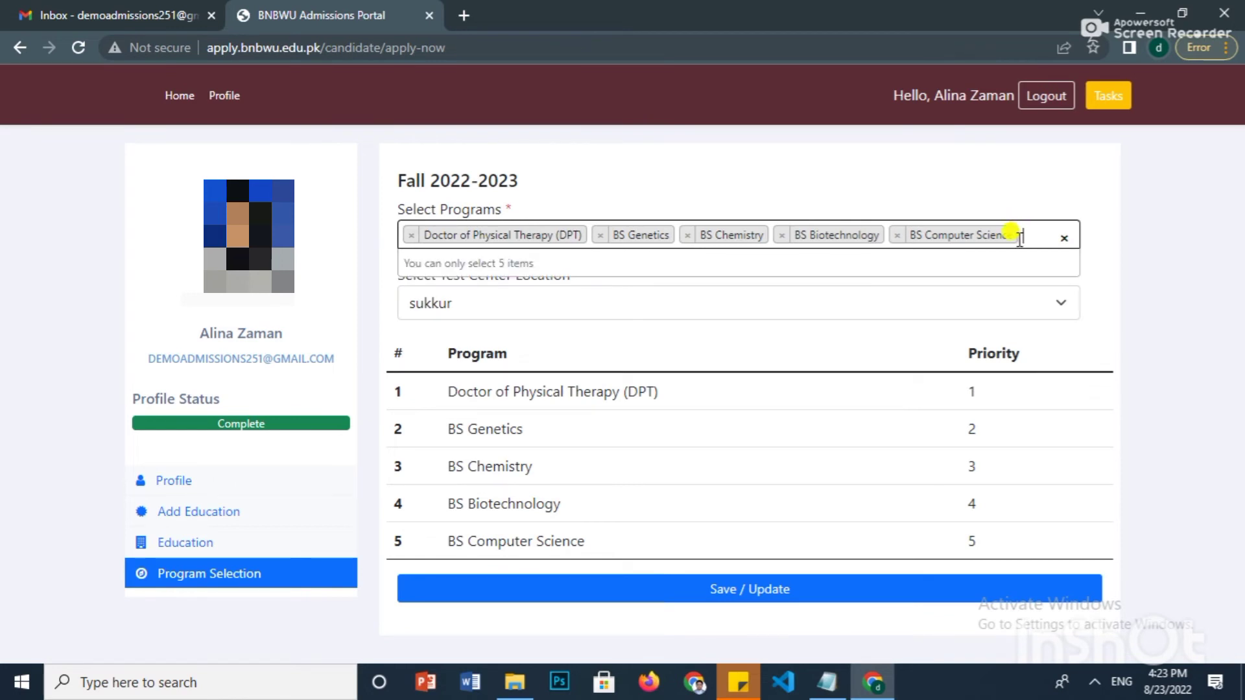